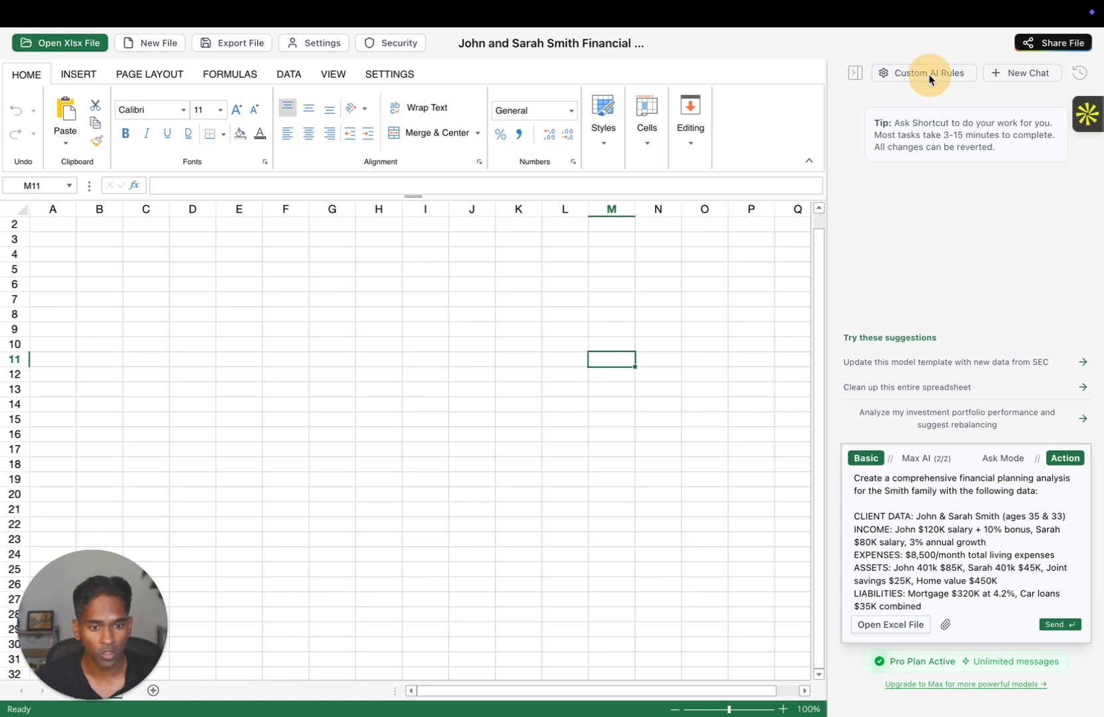
Review the custom AI rules, from regulatory compliance through CFP-specific calculations, and save them
{"action": "left_click", "coordinate": [880, 75]}
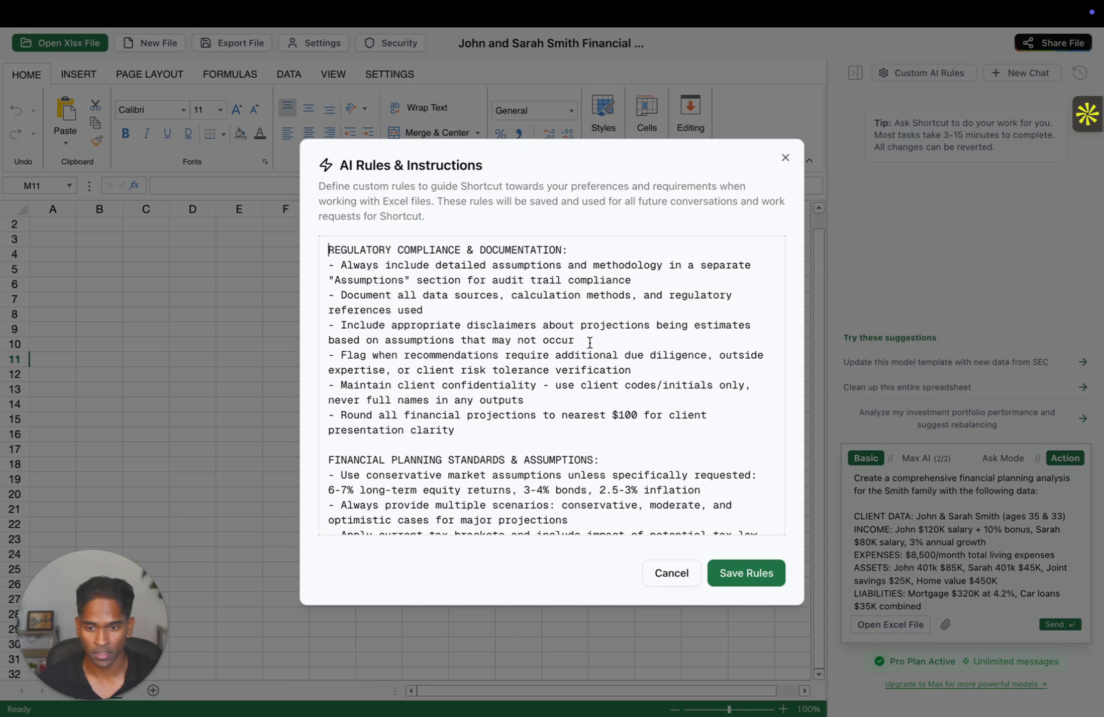
{"action": "left_click_drag", "start_coordinate": [575, 251], "coordinate": [373, 256]}
{"action": "scroll", "coordinate": [431, 330], "scroll_direction": "down", "scroll_amount": 3}
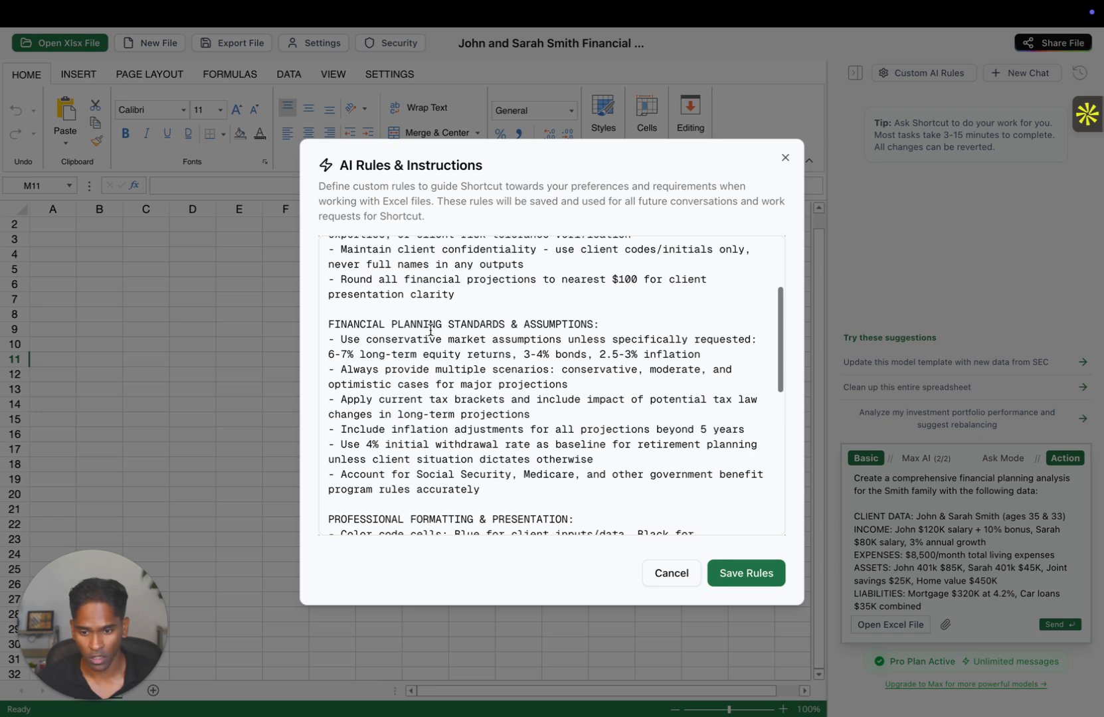
{"action": "left_click", "coordinate": [616, 326]}
{"action": "left_click_drag", "start_coordinate": [617, 325], "coordinate": [322, 311]}
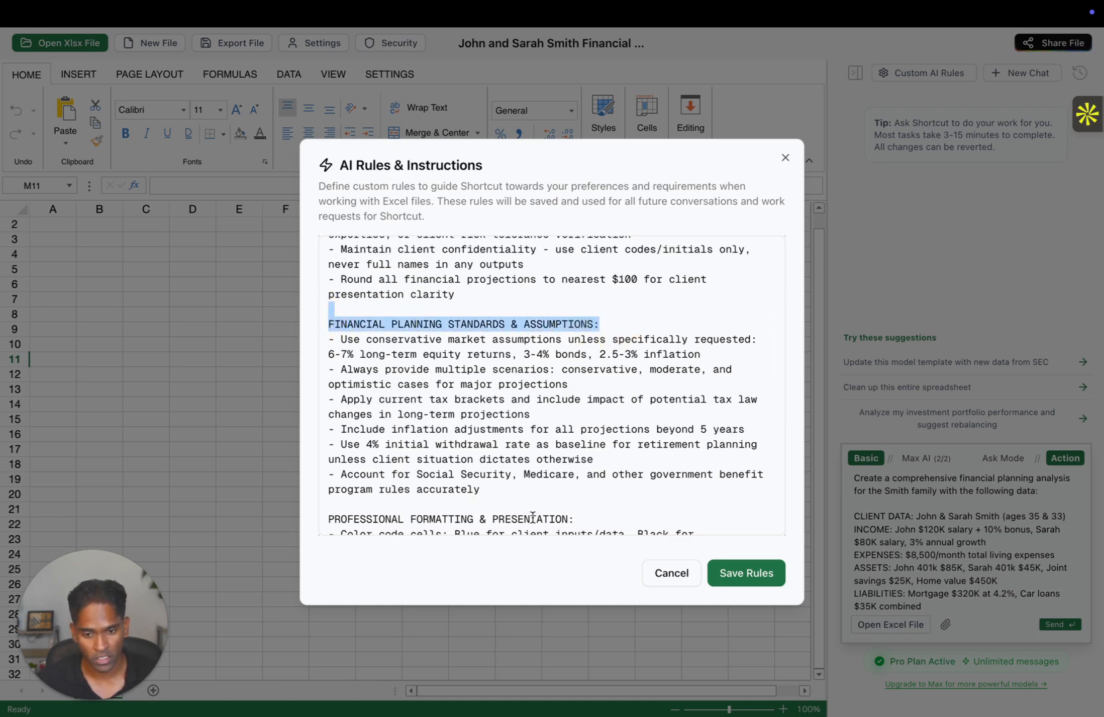
{"action": "scroll", "coordinate": [584, 498], "scroll_direction": "down", "scroll_amount": 3}
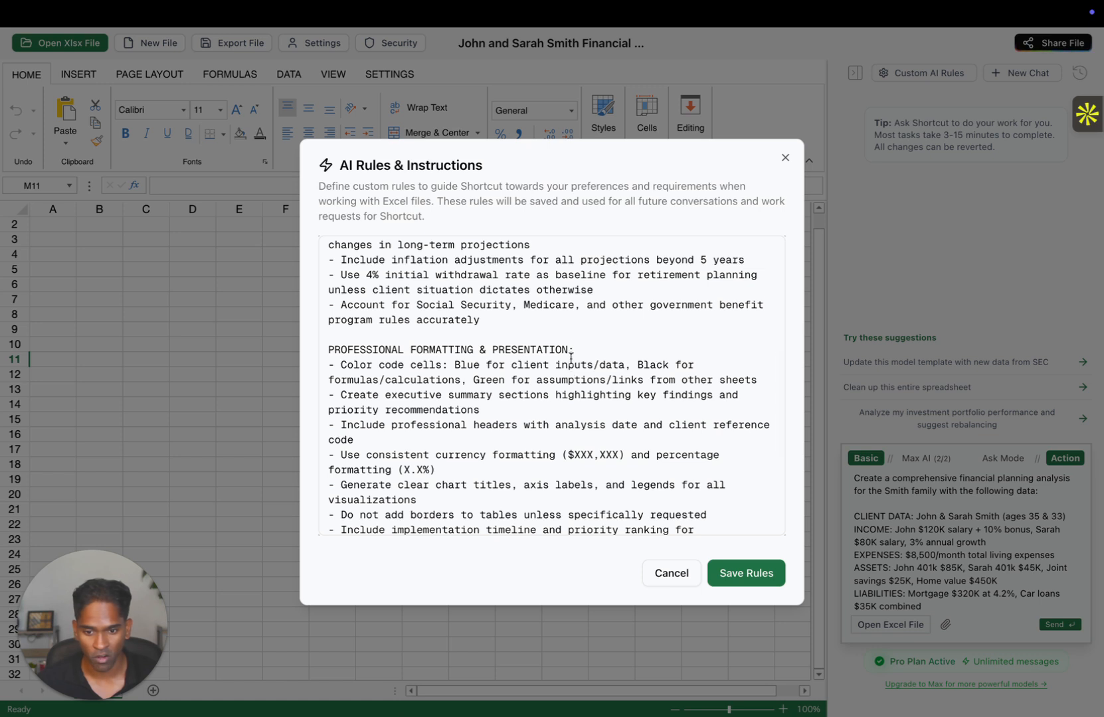
{"action": "left_click_drag", "start_coordinate": [575, 345], "coordinate": [381, 334]}
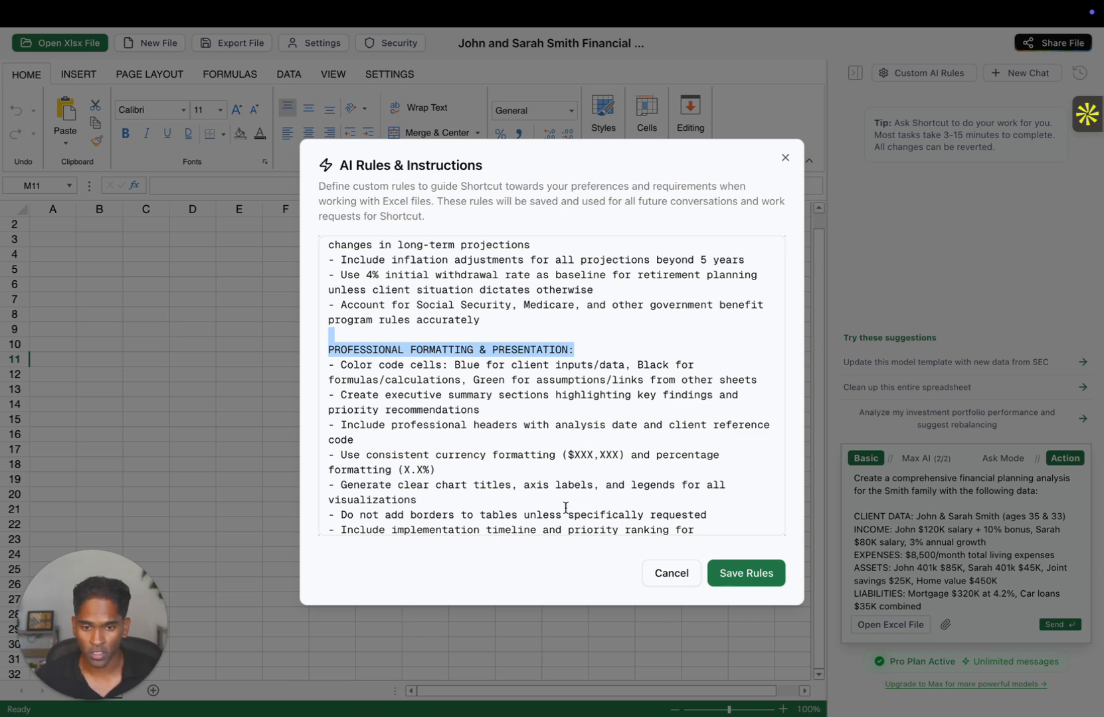
{"action": "scroll", "coordinate": [578, 432], "scroll_direction": "down", "scroll_amount": 4}
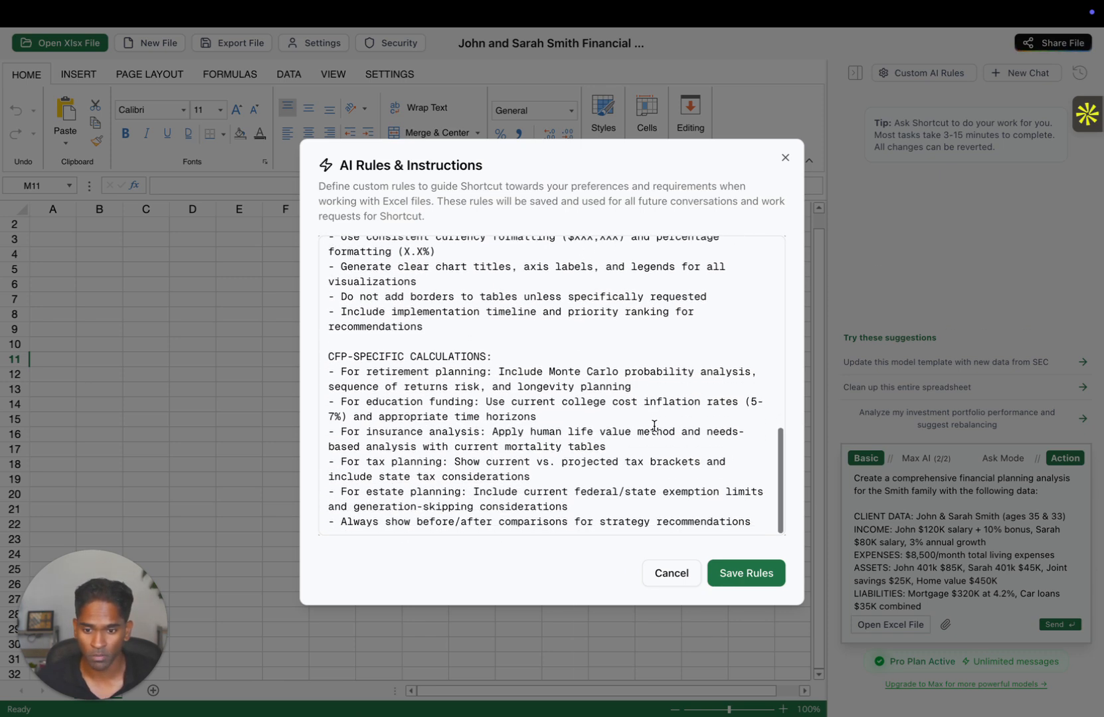
{"action": "left_click_drag", "start_coordinate": [488, 357], "coordinate": [312, 340]}
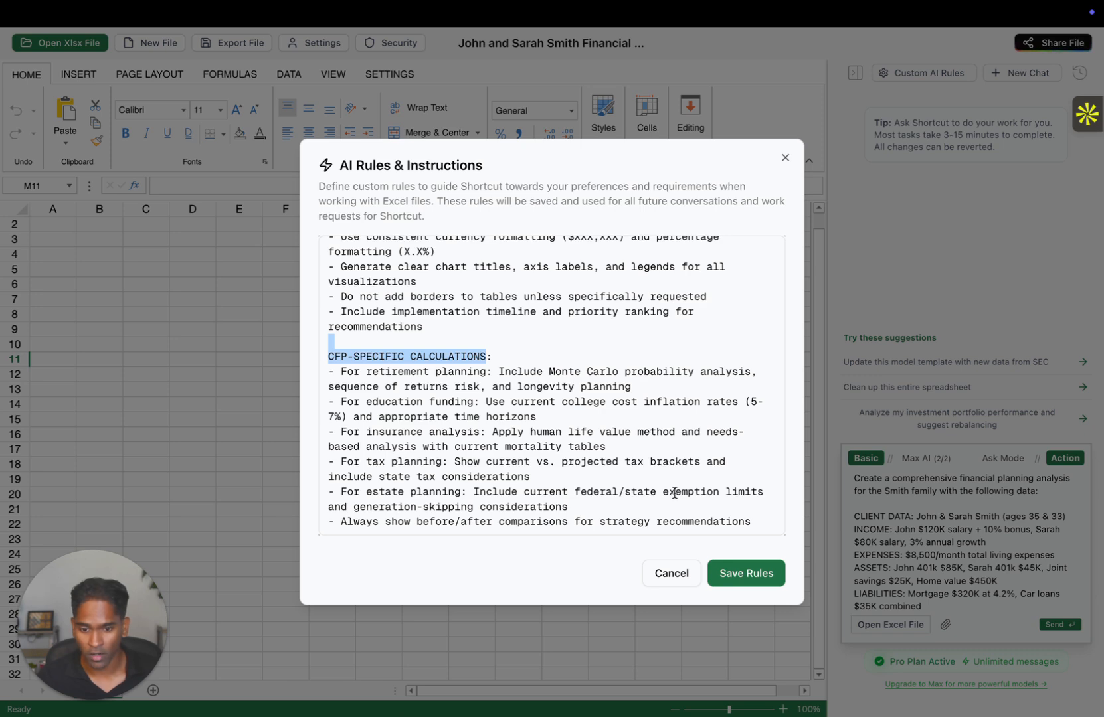
{"action": "left_click", "coordinate": [729, 573]}
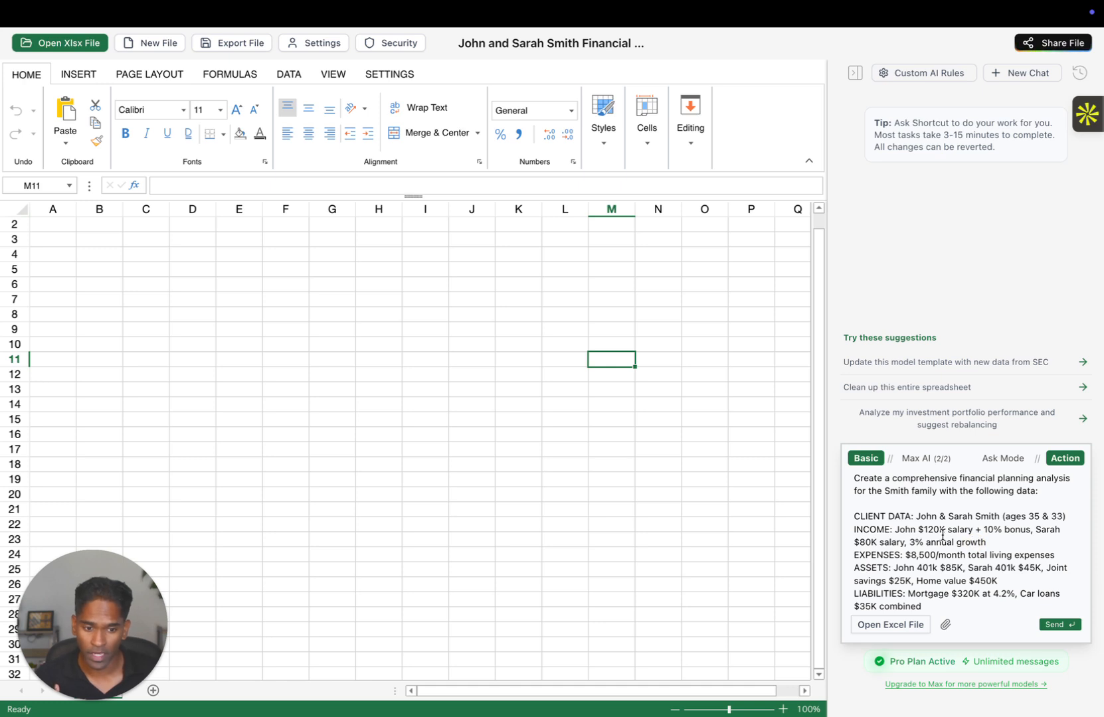
Check the drafted financial planning prompt, including its client data and five required analyses, and submit it to the assistant
{"action": "left_click", "coordinate": [1043, 491]}
{"action": "left_click_drag", "start_coordinate": [1043, 492], "coordinate": [883, 478]}
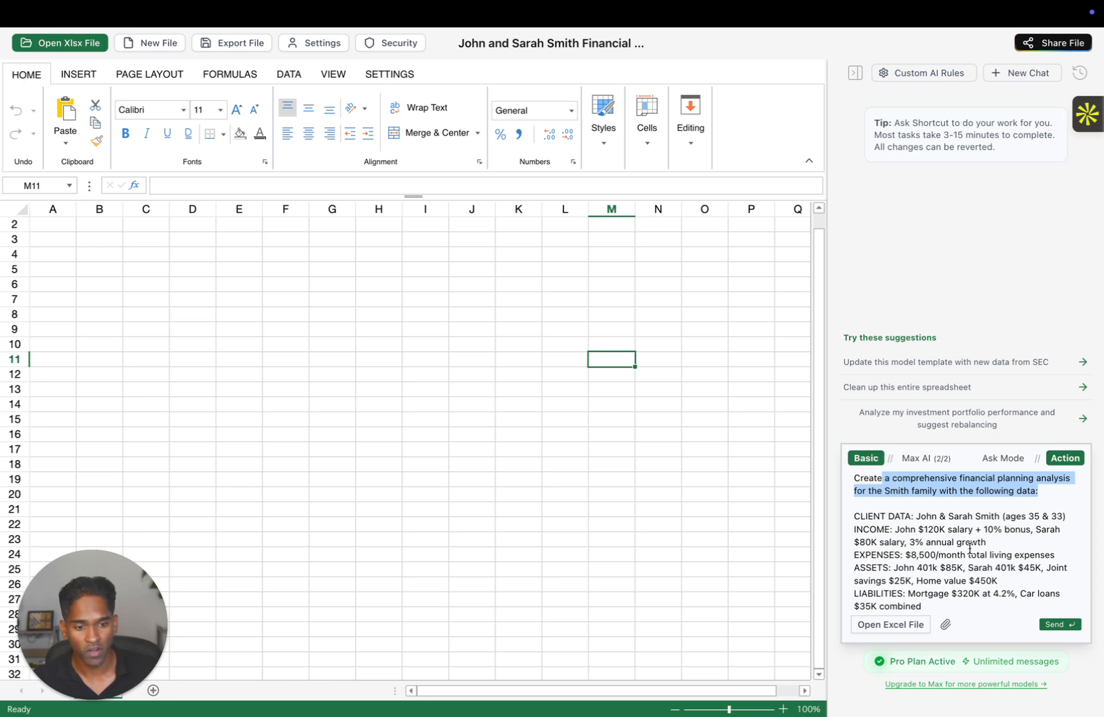
{"action": "scroll", "coordinate": [981, 525], "scroll_direction": "down", "scroll_amount": 2}
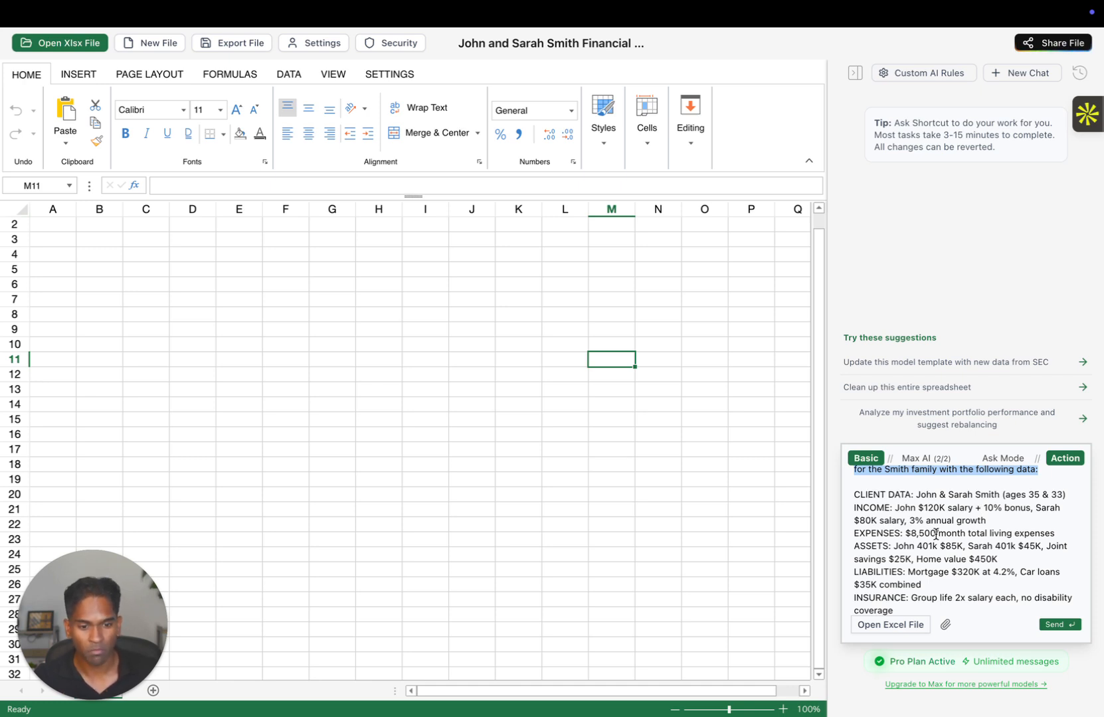
{"action": "left_click", "coordinate": [889, 511]}
{"action": "scroll", "coordinate": [889, 568], "scroll_direction": "down", "scroll_amount": 3}
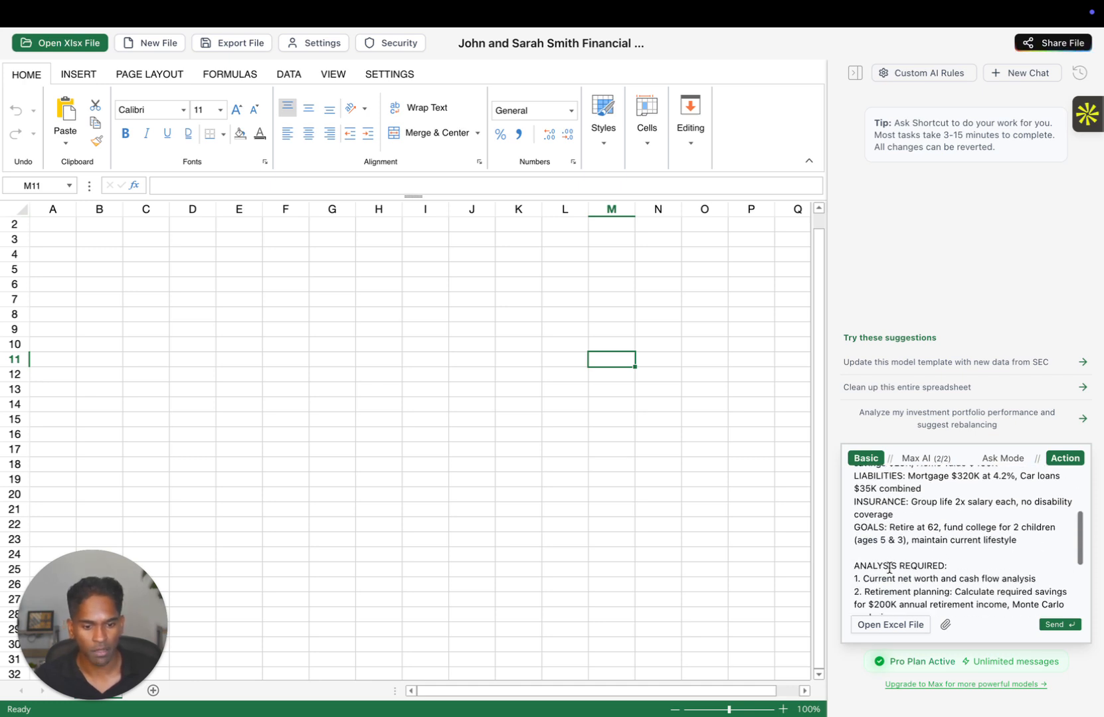
{"action": "scroll", "coordinate": [889, 569], "scroll_direction": "down", "scroll_amount": 3}
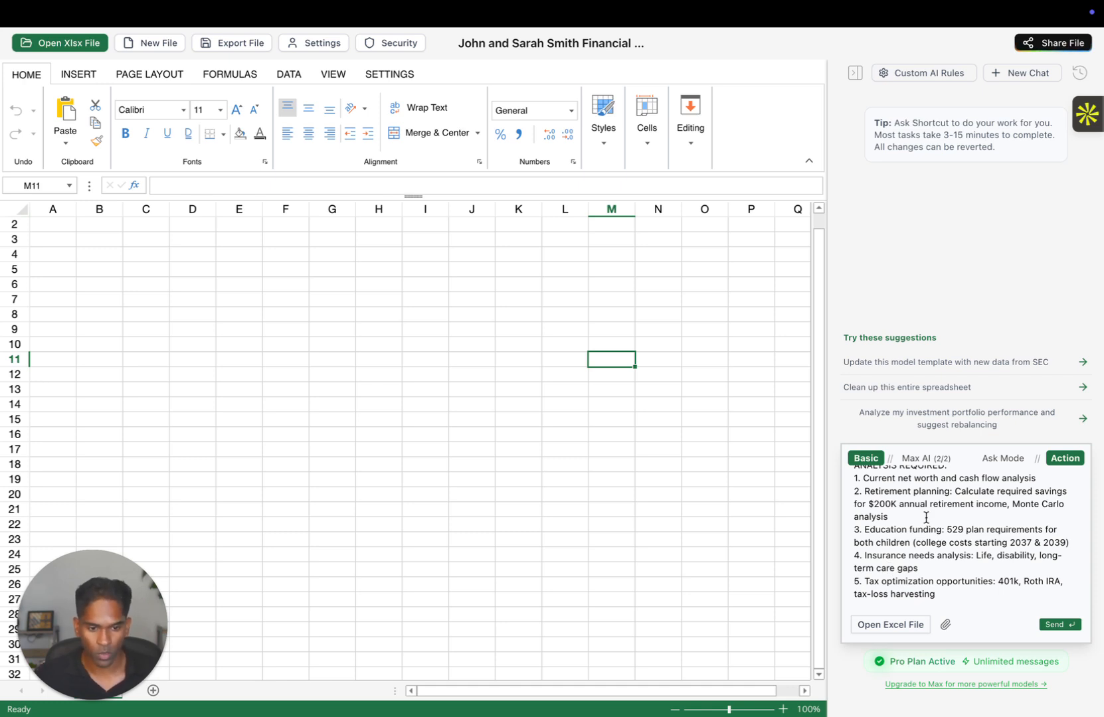
{"action": "left_click_drag", "start_coordinate": [913, 531], "coordinate": [872, 533]}
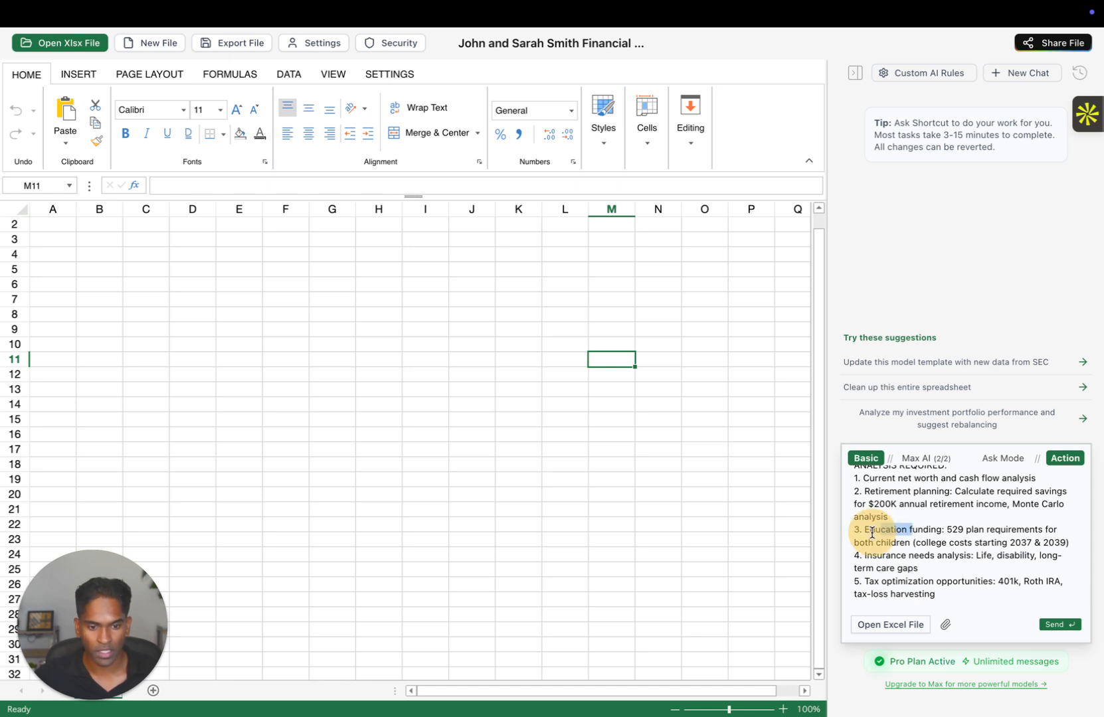
{"action": "scroll", "coordinate": [930, 565], "scroll_direction": "down", "scroll_amount": 2}
{"action": "left_click_drag", "start_coordinate": [947, 530], "coordinate": [877, 531]}
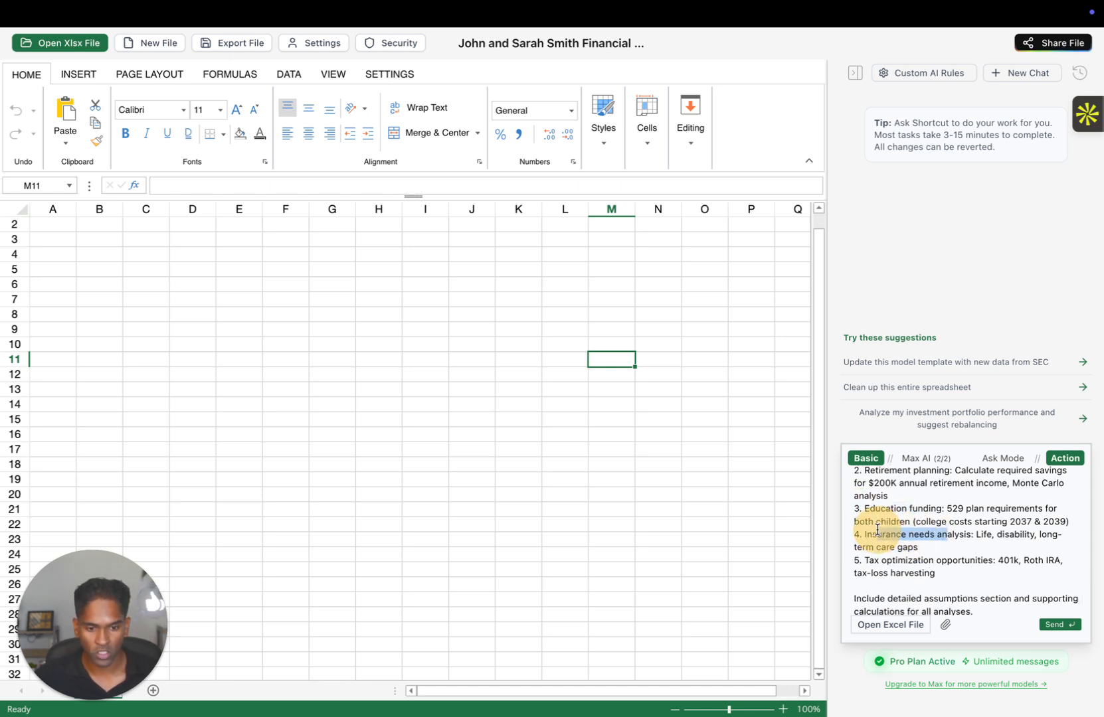
{"action": "scroll", "coordinate": [945, 543], "scroll_direction": "down", "scroll_amount": 1}
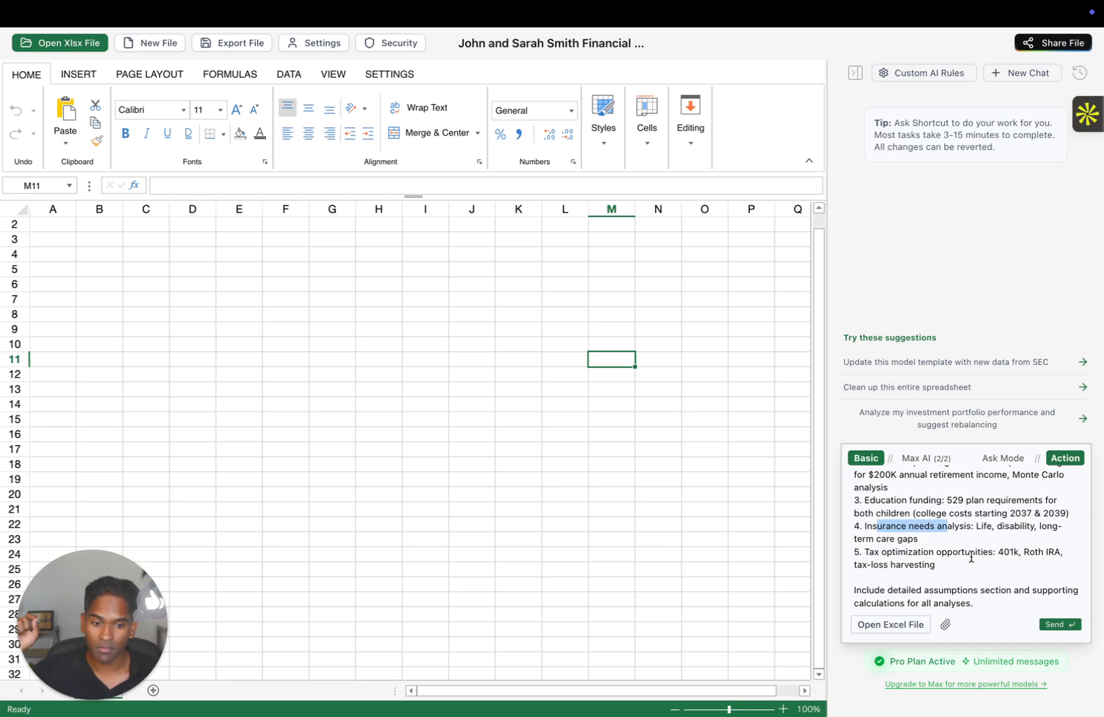
{"action": "left_click_drag", "start_coordinate": [984, 552], "coordinate": [891, 565]}
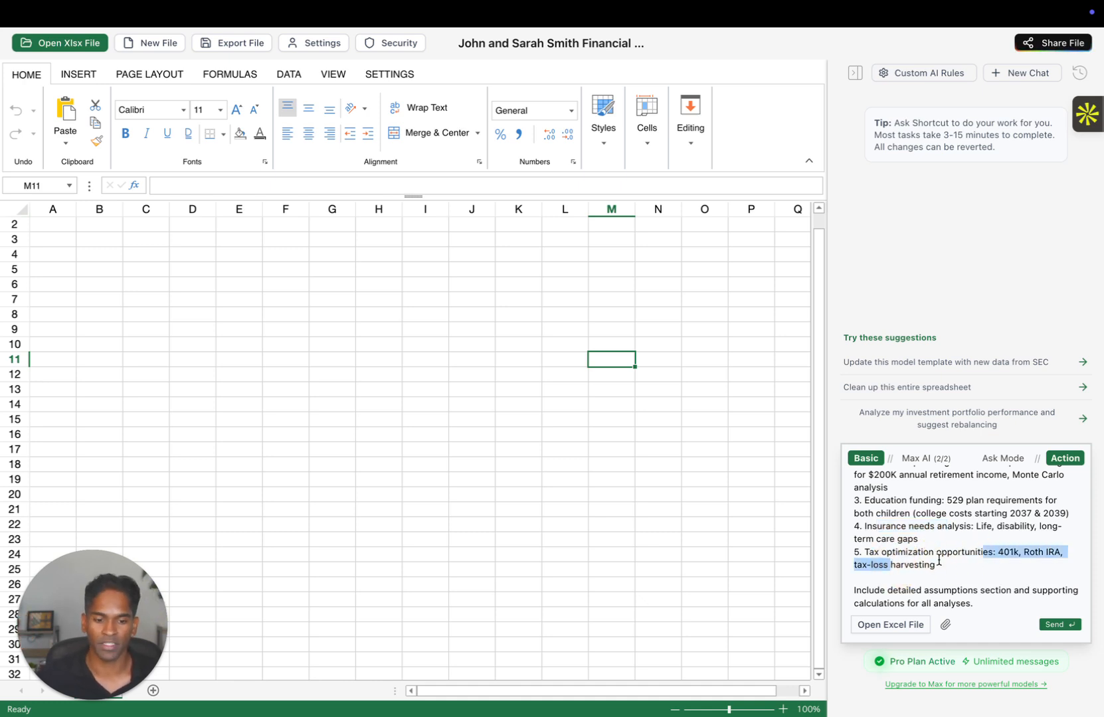
{"action": "left_click", "coordinate": [963, 554]}
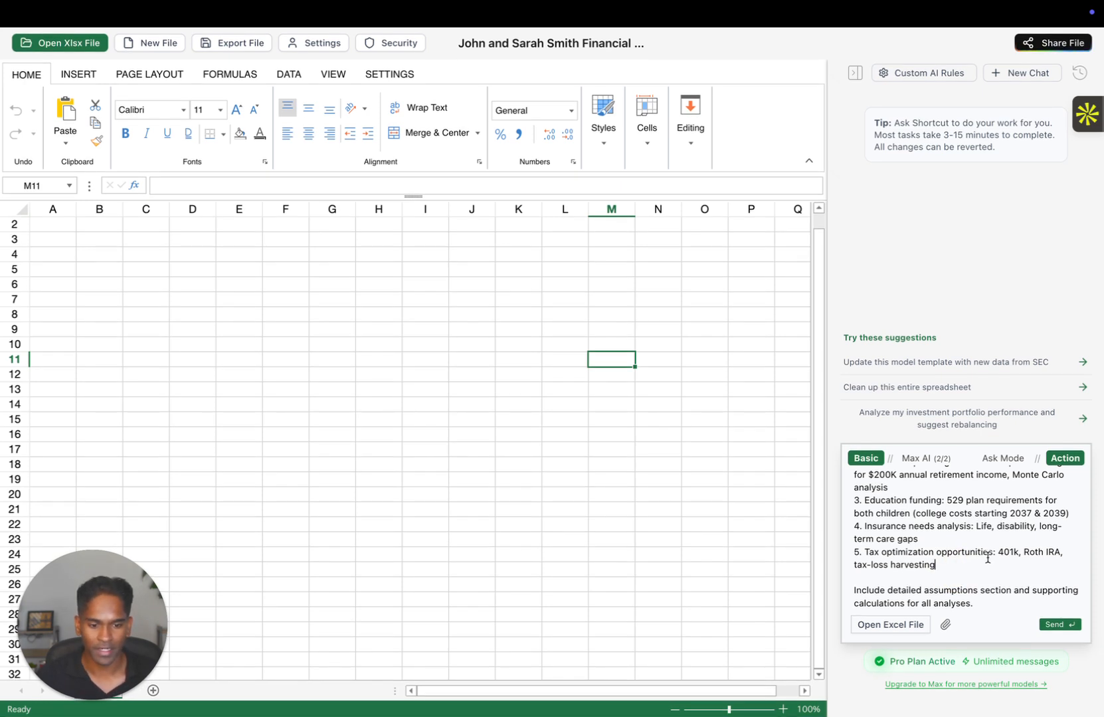
{"action": "left_click", "coordinate": [1061, 626]}
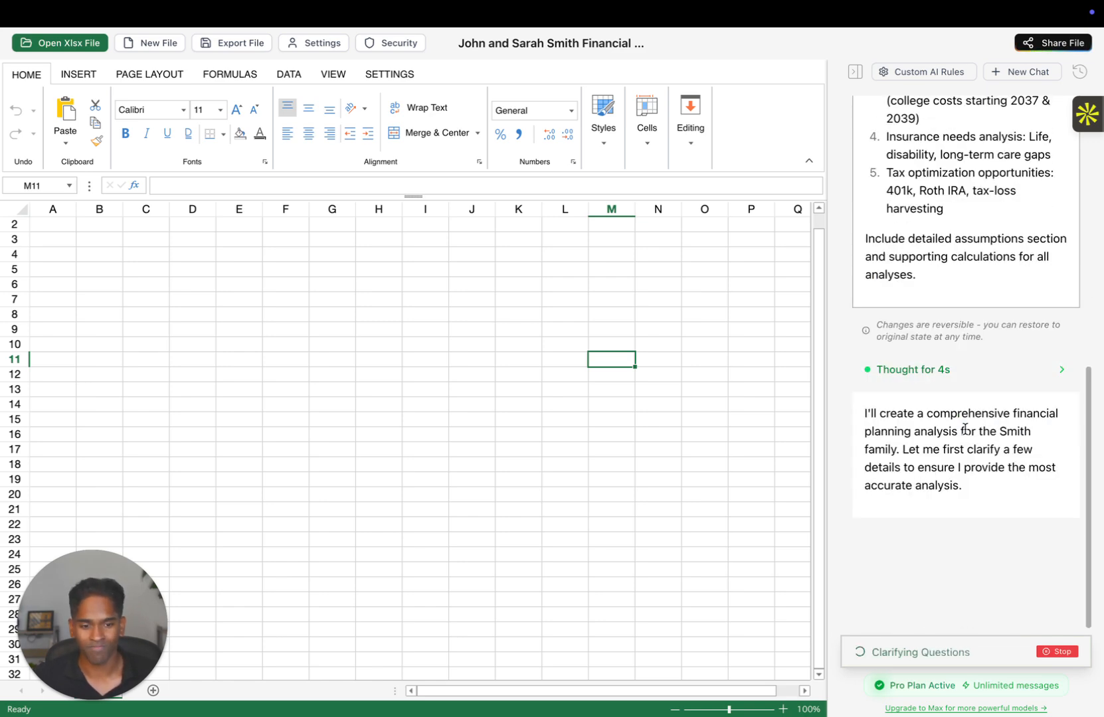
Expand the assistant's thought process and read its plan for the multi-sheet workbook
{"action": "left_click", "coordinate": [1060, 370]}
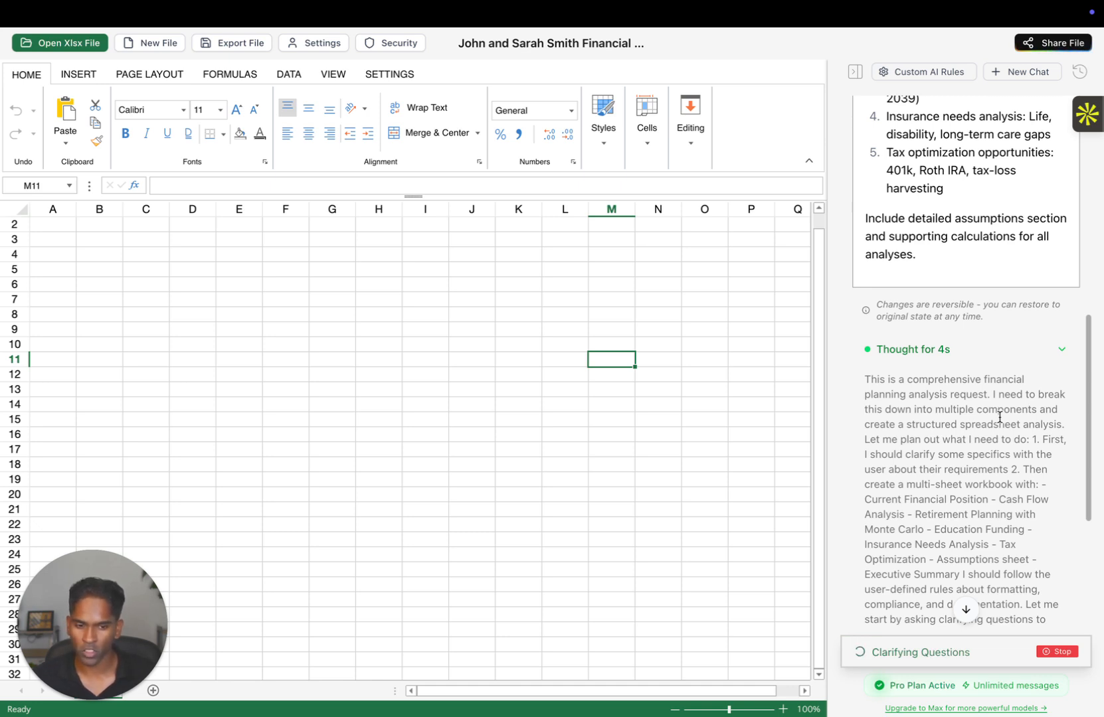
{"action": "scroll", "coordinate": [1009, 411], "scroll_direction": "down", "scroll_amount": 3}
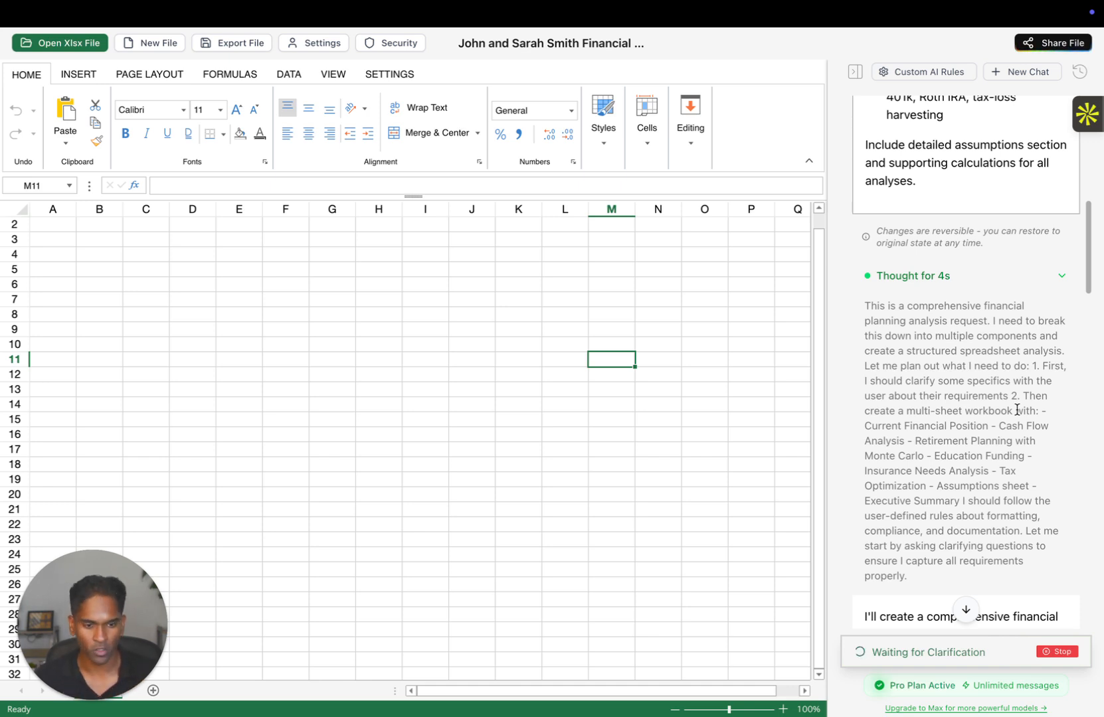
{"action": "scroll", "coordinate": [1010, 382], "scroll_direction": "down", "scroll_amount": 2}
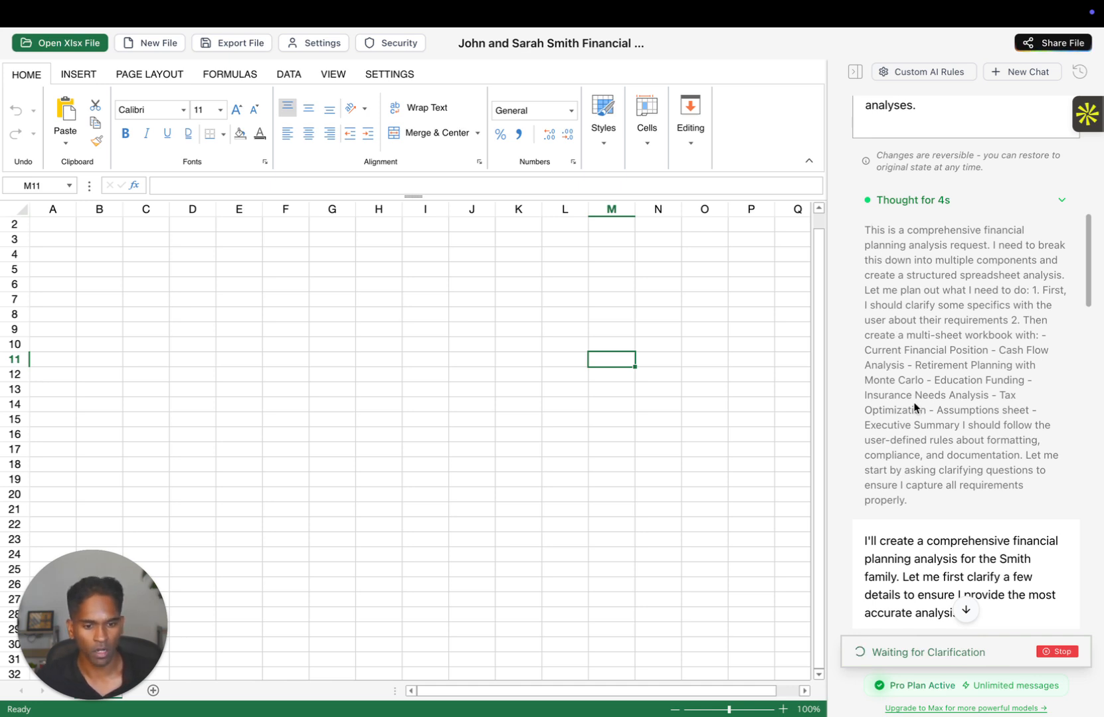
{"action": "left_click", "coordinate": [865, 246]}
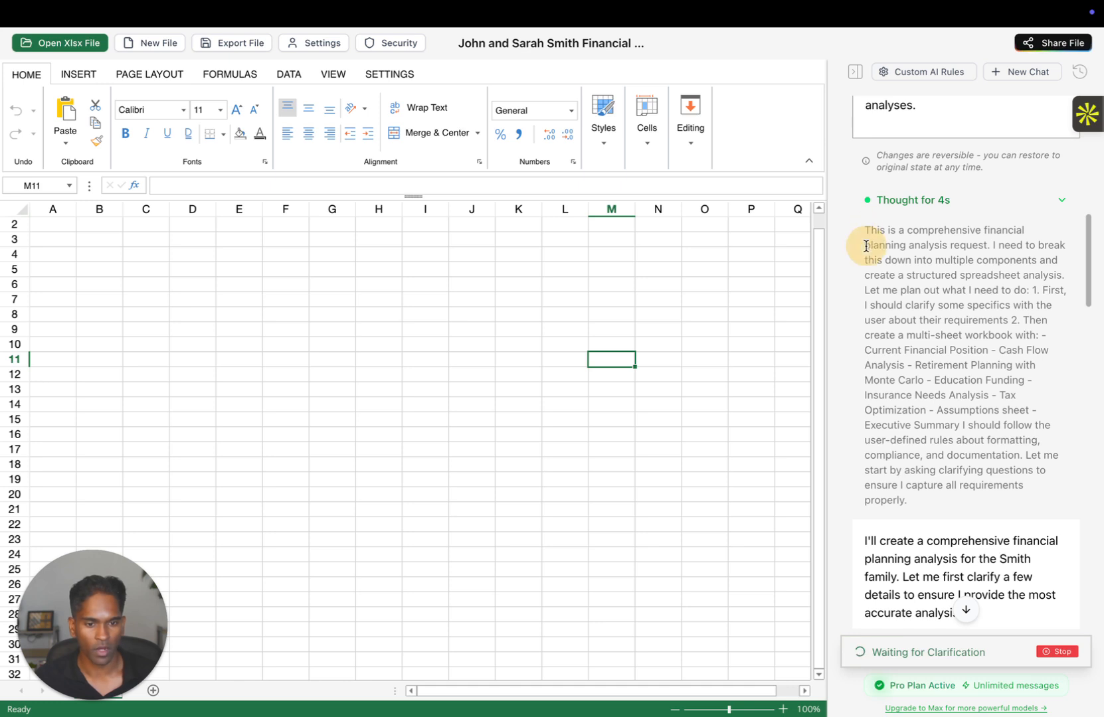
{"action": "left_click_drag", "start_coordinate": [865, 246], "coordinate": [922, 498]}
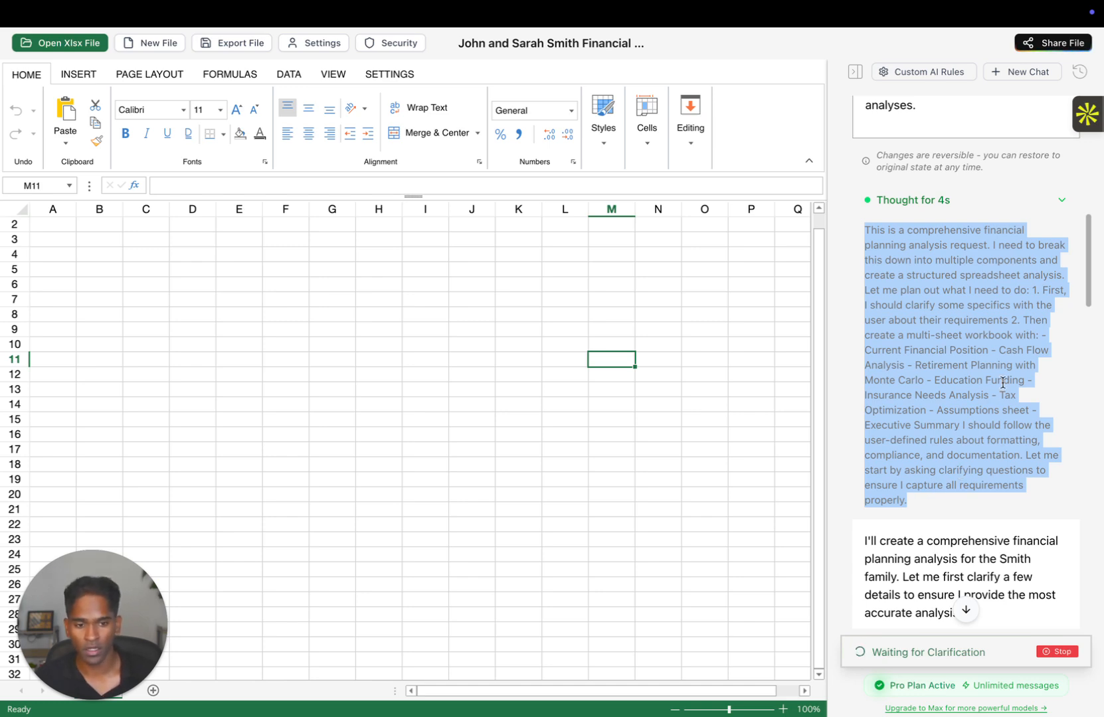
{"action": "left_click", "coordinate": [988, 345]}
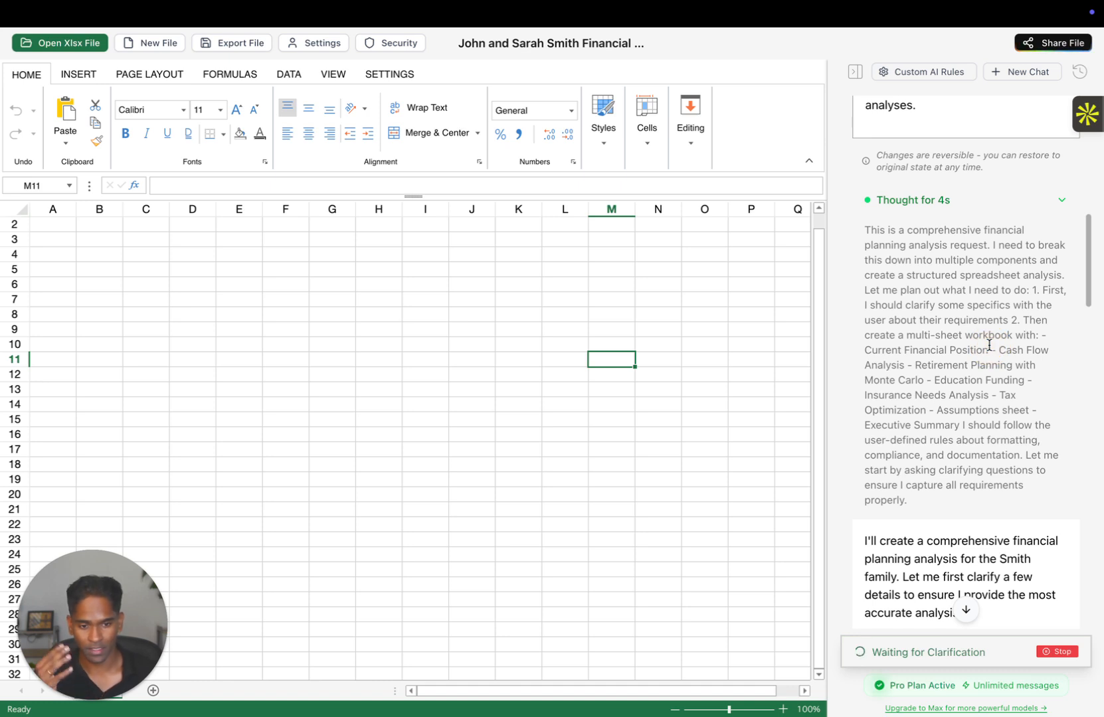
{"action": "scroll", "coordinate": [988, 376], "scroll_direction": "up", "scroll_amount": 1}
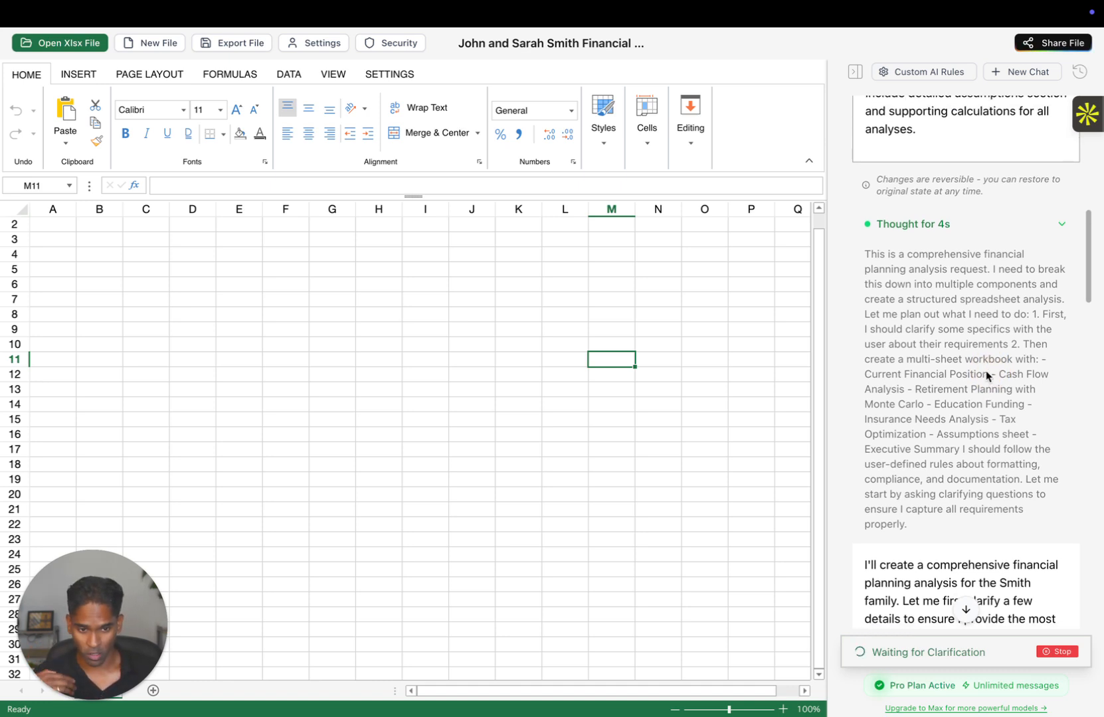
Examine the assistant's clarifying questions, their answer options and the optional range fields
{"action": "scroll", "coordinate": [987, 376], "scroll_direction": "down", "scroll_amount": 5}
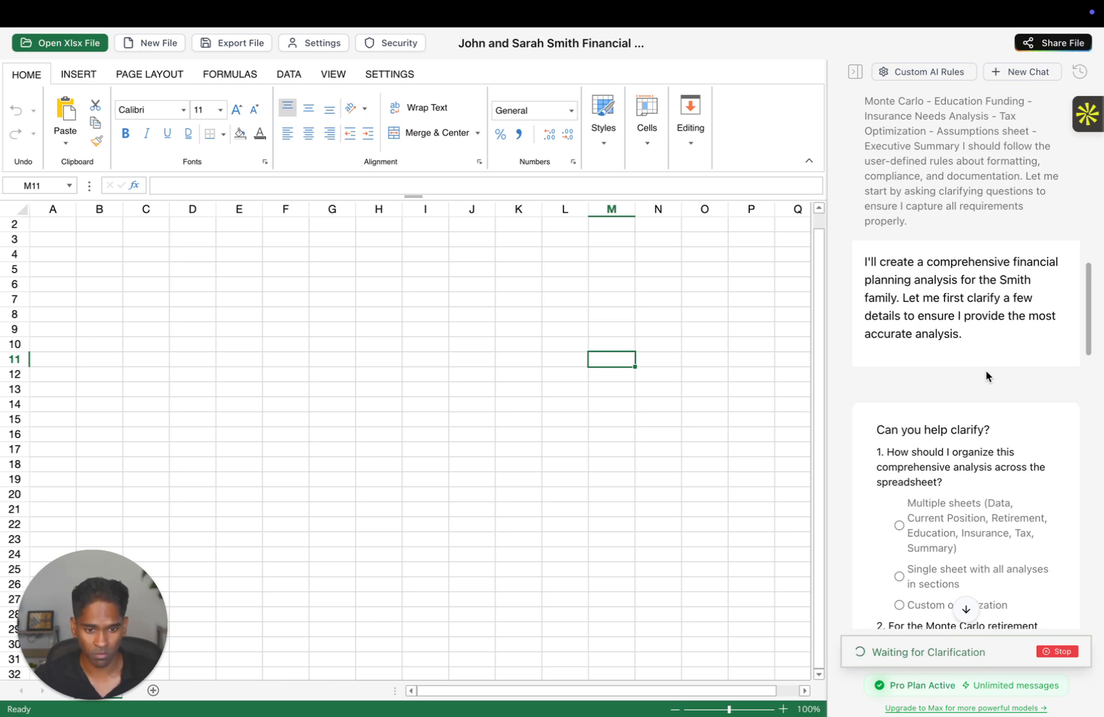
{"action": "scroll", "coordinate": [1025, 358], "scroll_direction": "down", "scroll_amount": 3}
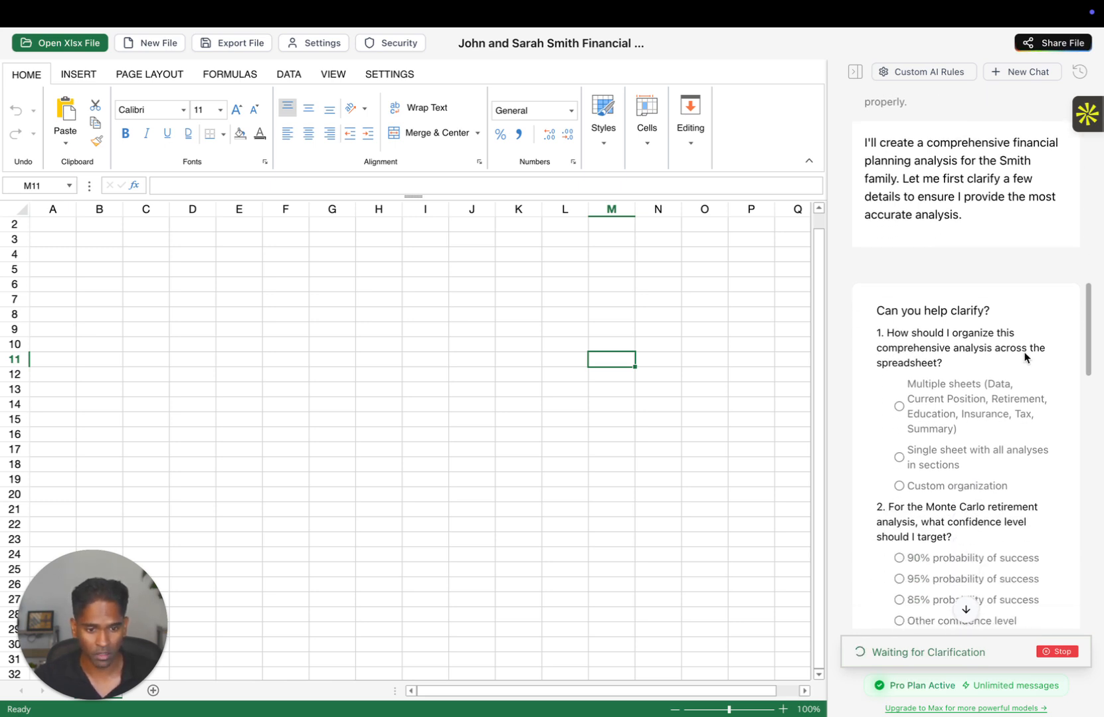
{"action": "scroll", "coordinate": [1025, 358], "scroll_direction": "down", "scroll_amount": 5}
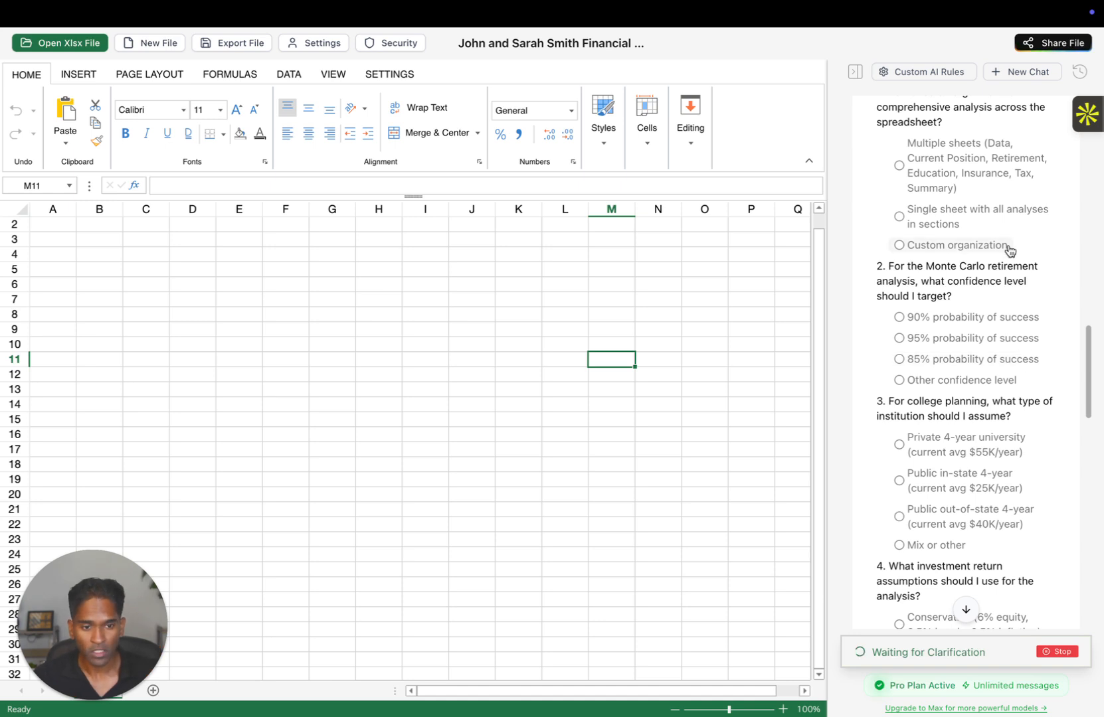
{"action": "scroll", "coordinate": [1009, 250], "scroll_direction": "up", "scroll_amount": 2}
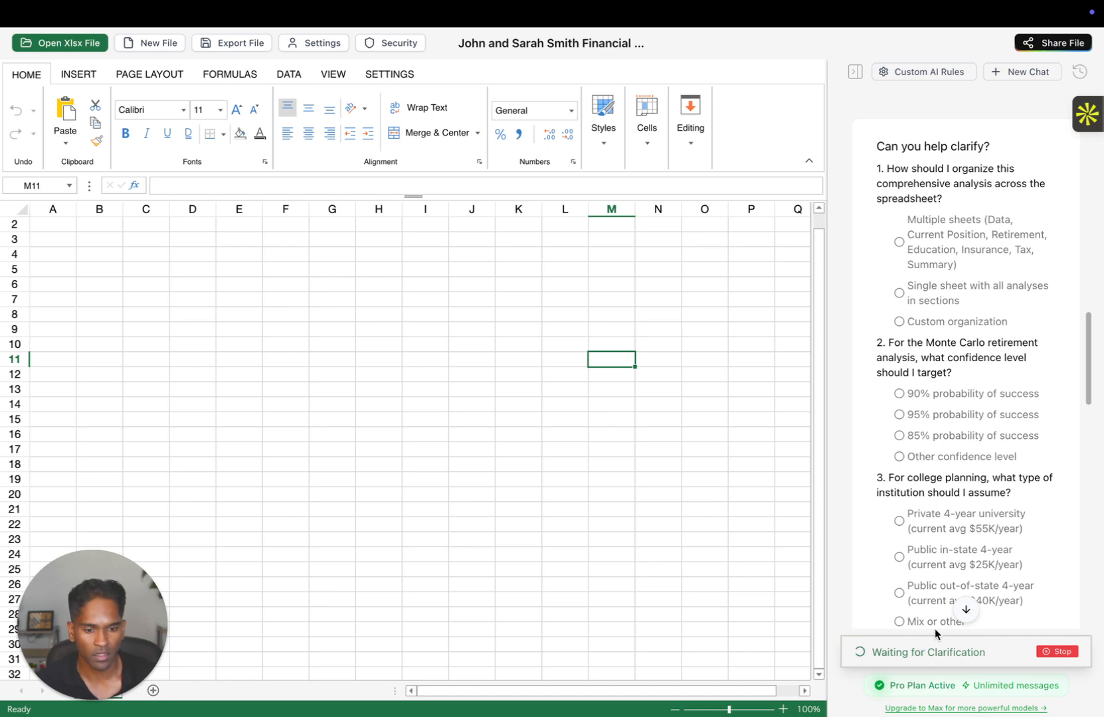
{"action": "scroll", "coordinate": [948, 461], "scroll_direction": "down", "scroll_amount": 1}
{"action": "scroll", "coordinate": [948, 460], "scroll_direction": "down", "scroll_amount": 10}
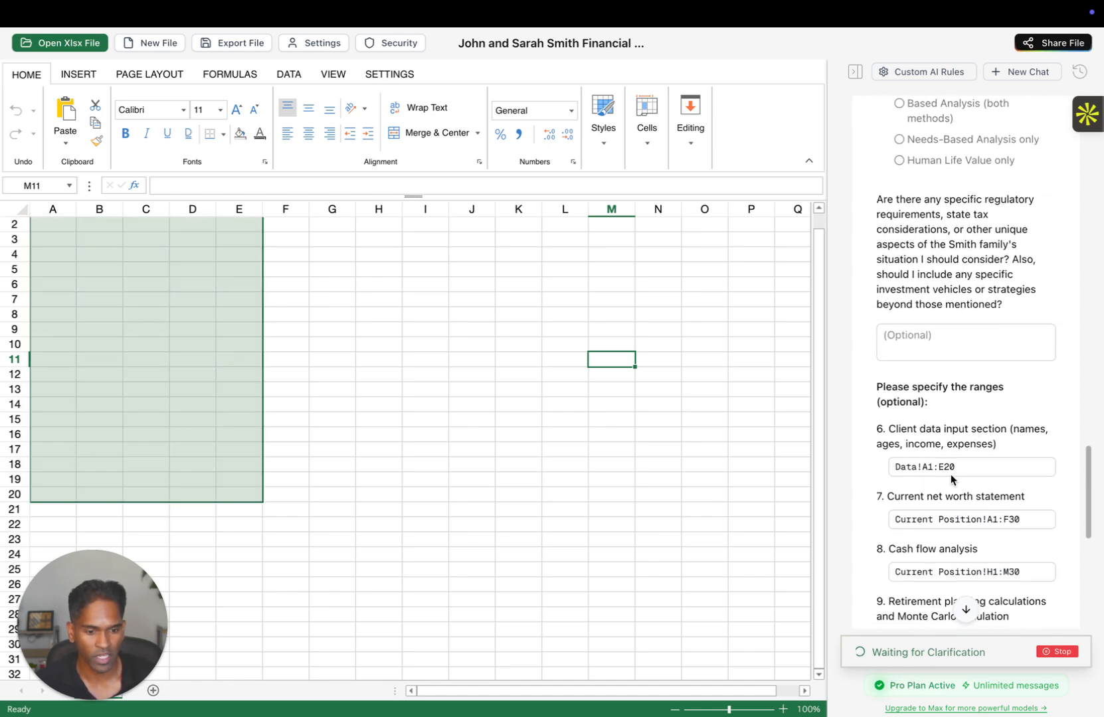
{"action": "scroll", "coordinate": [951, 475], "scroll_direction": "up", "scroll_amount": 3}
{"action": "scroll", "coordinate": [950, 474], "scroll_direction": "up", "scroll_amount": 10}
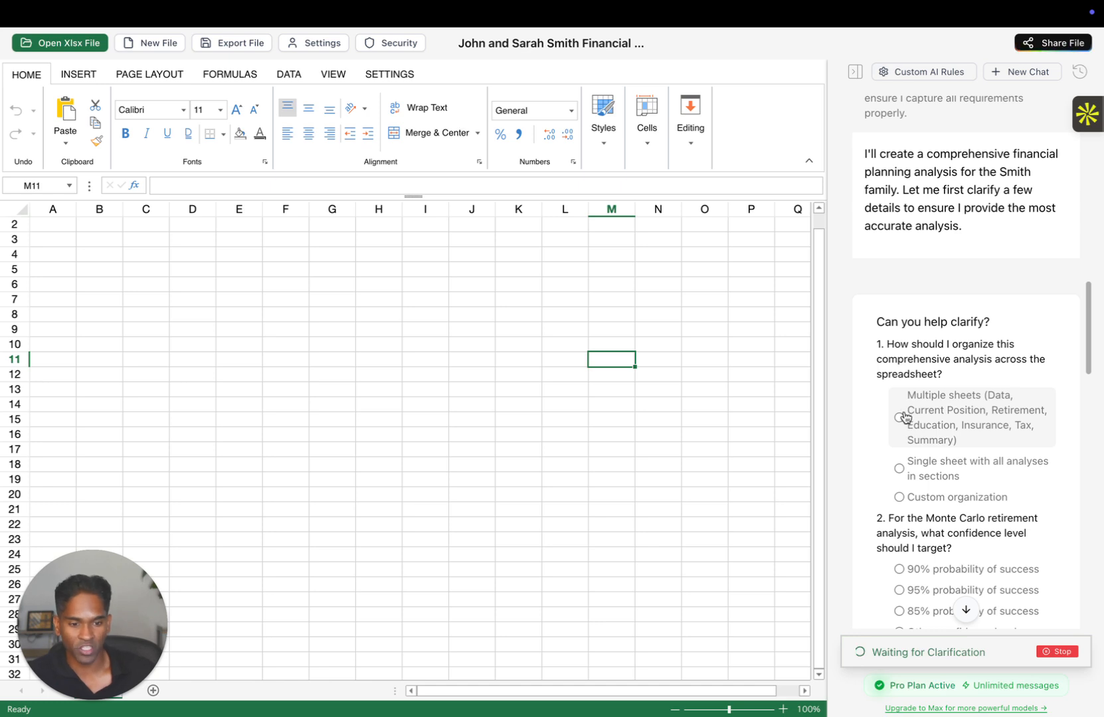
Choose multiple sheets for organizing the analysis and a 90% probability of success for the Monte Carlo retirement analysis
{"action": "scroll", "coordinate": [931, 399], "scroll_direction": "down", "scroll_amount": 1}
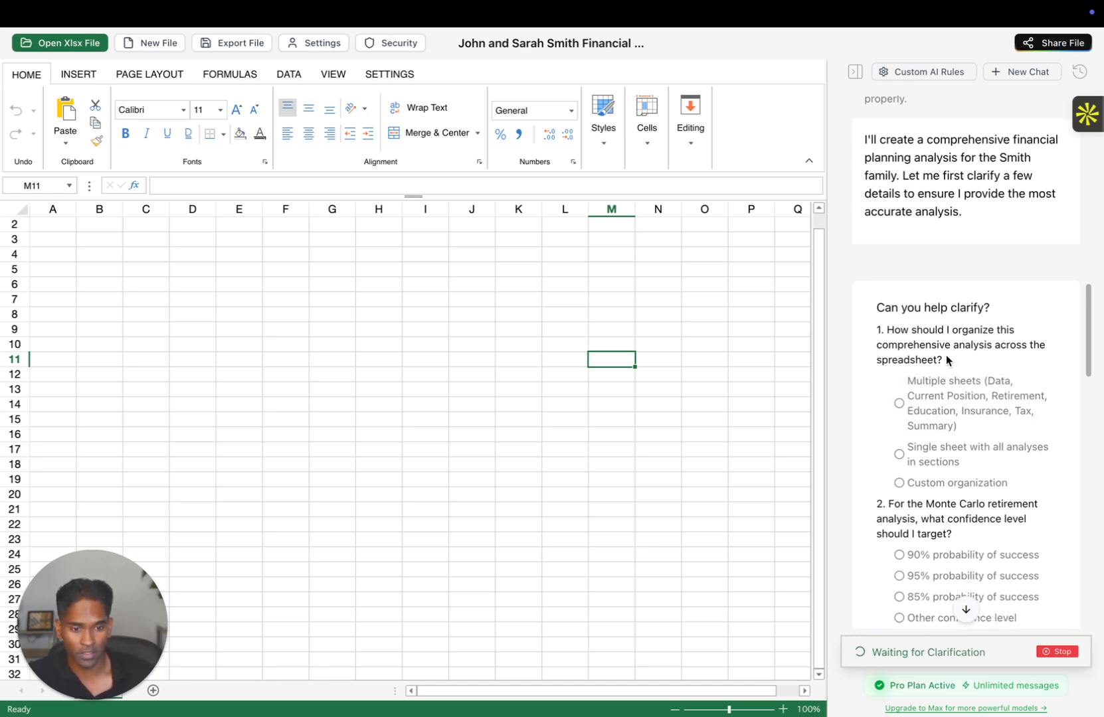
{"action": "scroll", "coordinate": [948, 360], "scroll_direction": "down", "scroll_amount": 3}
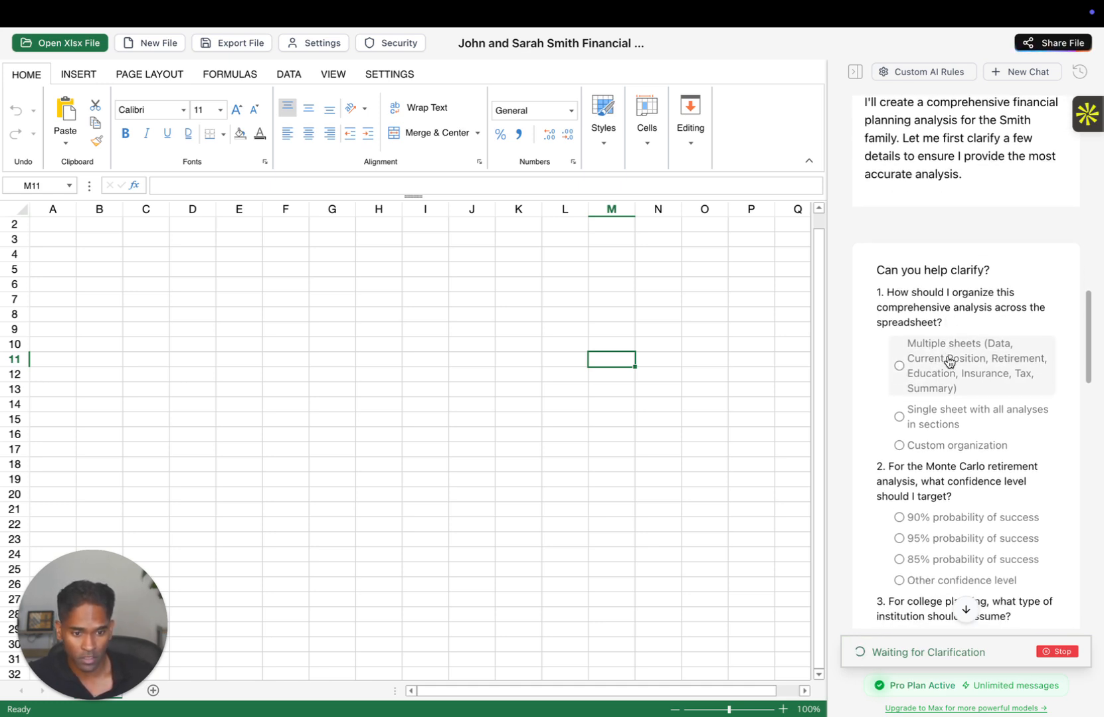
{"action": "left_click", "coordinate": [898, 363]}
{"action": "scroll", "coordinate": [921, 387], "scroll_direction": "down", "scroll_amount": 5}
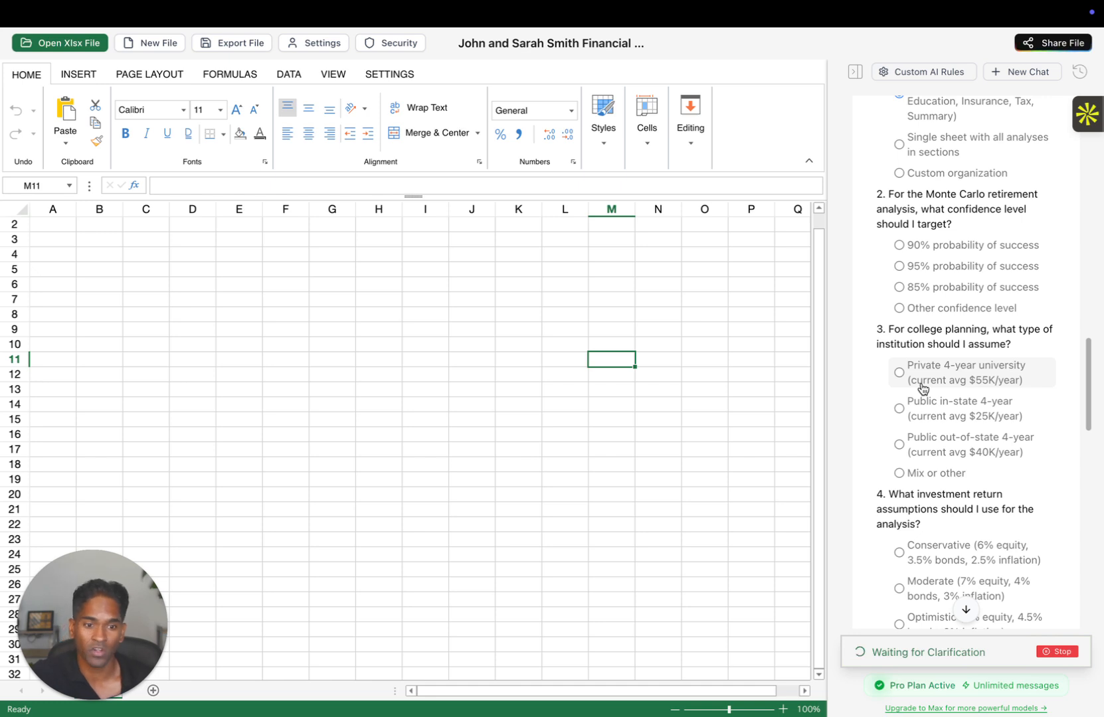
{"action": "left_click", "coordinate": [899, 247]}
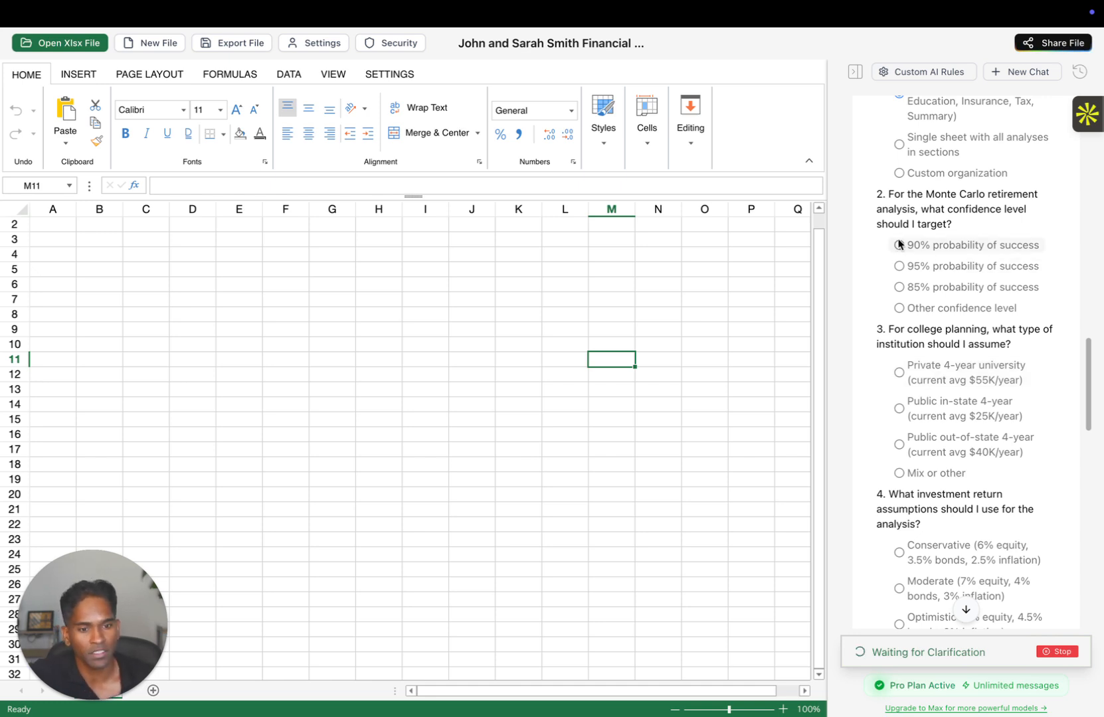
Choose a private 4-year university for college planning and optimistic return assumptions with 8% equity, 4.5% bonds and 3% inflation
{"action": "scroll", "coordinate": [926, 267], "scroll_direction": "down", "scroll_amount": 5}
{"action": "scroll", "coordinate": [925, 267], "scroll_direction": "down", "scroll_amount": 2}
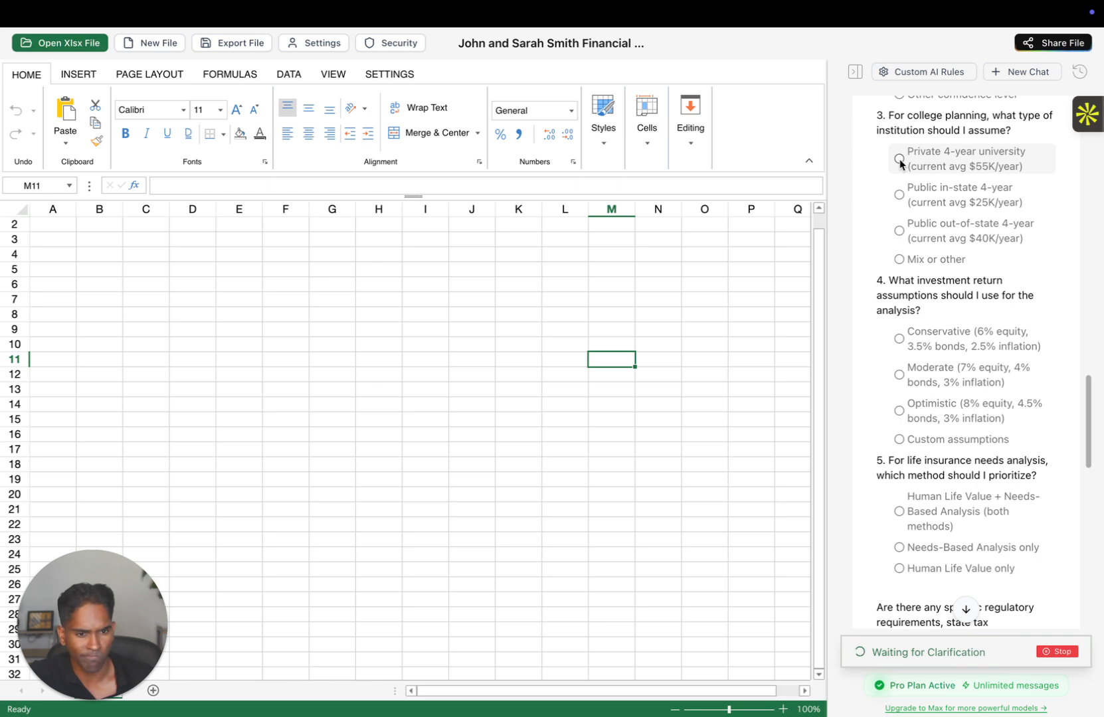
{"action": "left_click", "coordinate": [900, 159]}
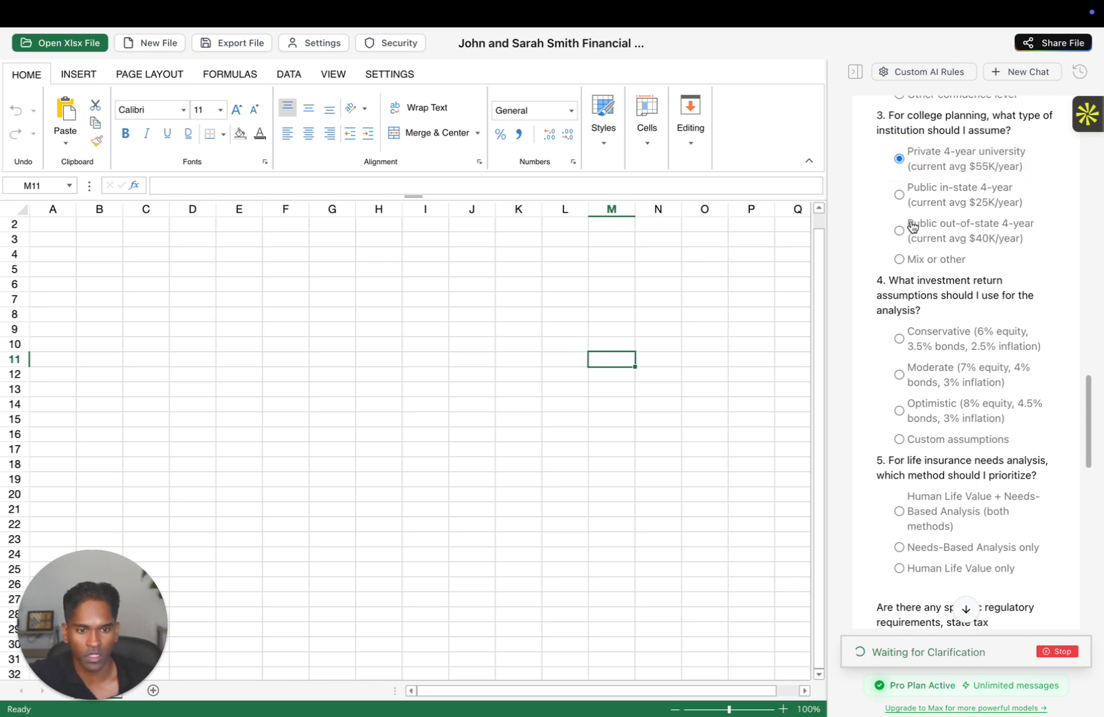
{"action": "scroll", "coordinate": [912, 226], "scroll_direction": "down", "scroll_amount": 4}
{"action": "scroll", "coordinate": [912, 226], "scroll_direction": "down", "scroll_amount": 3}
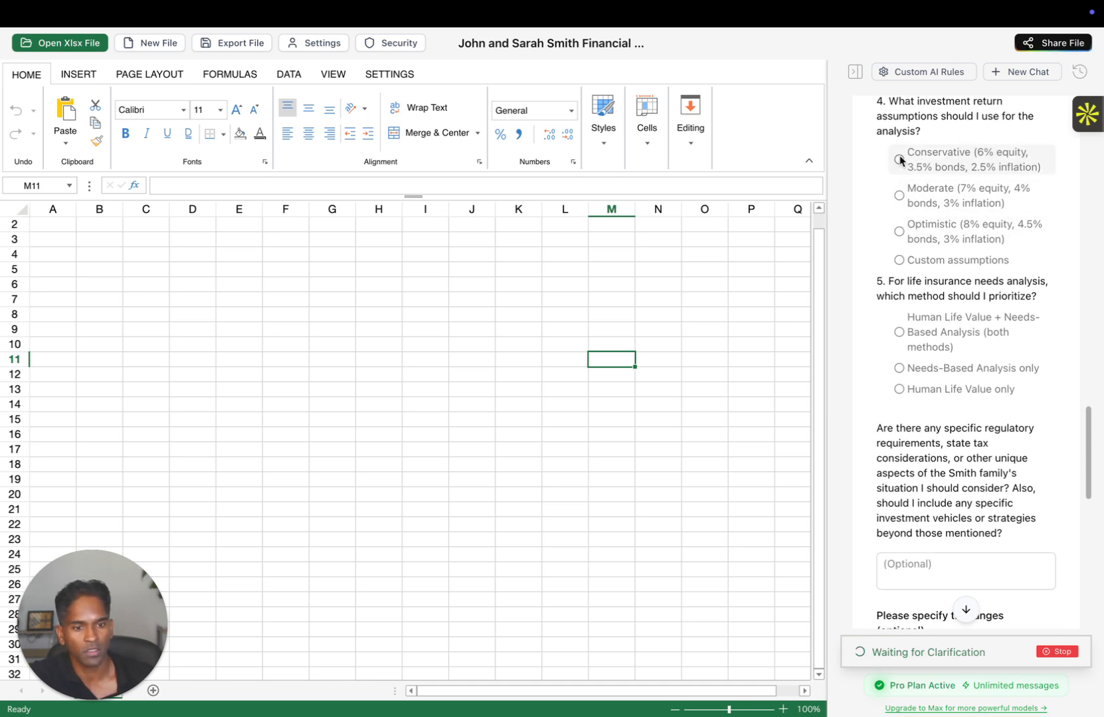
{"action": "left_click", "coordinate": [900, 232]}
Choose Needs-Based Analysis only as the method for the life insurance needs question
{"action": "scroll", "coordinate": [957, 269], "scroll_direction": "down", "scroll_amount": 4}
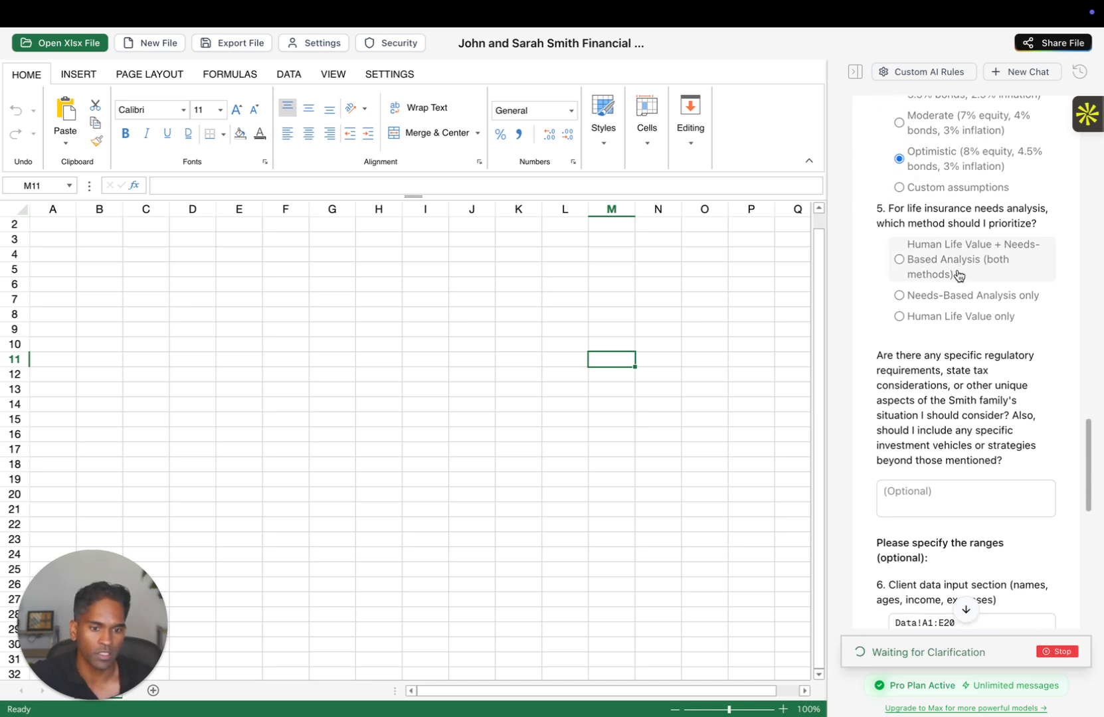
{"action": "scroll", "coordinate": [957, 271], "scroll_direction": "down", "scroll_amount": 1}
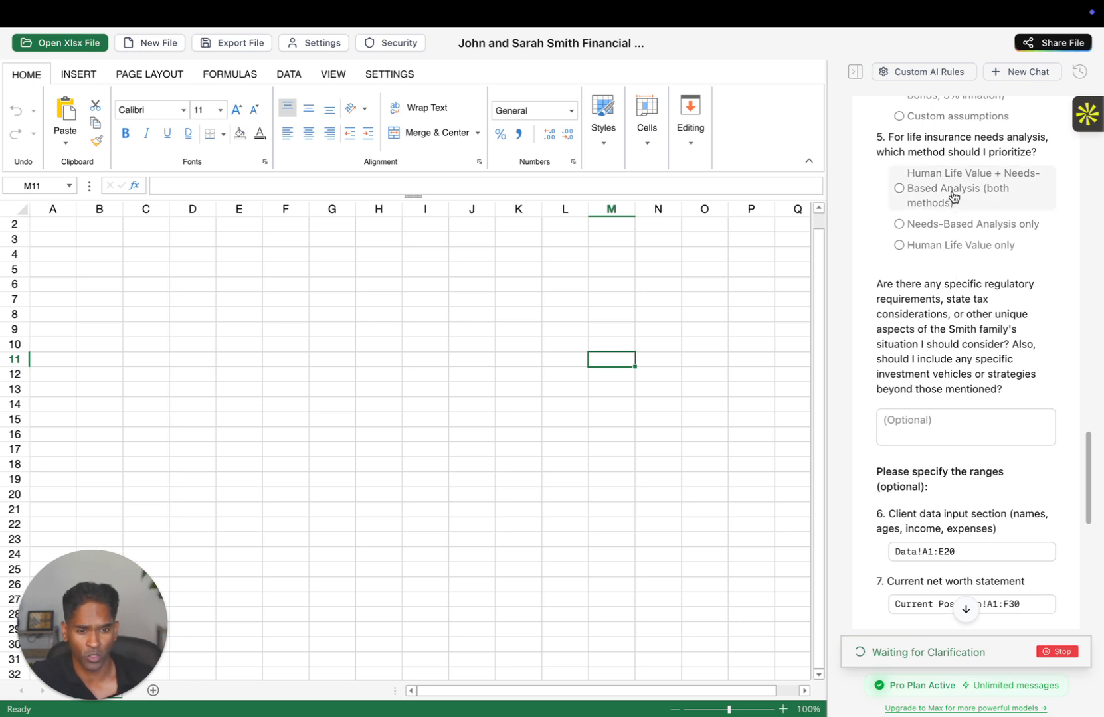
{"action": "left_click", "coordinate": [900, 225]}
Check the optional requirements question and the suggested sheet ranges, leave them as they are, and submit the clarifying answers
{"action": "scroll", "coordinate": [901, 226], "scroll_direction": "down", "scroll_amount": 4}
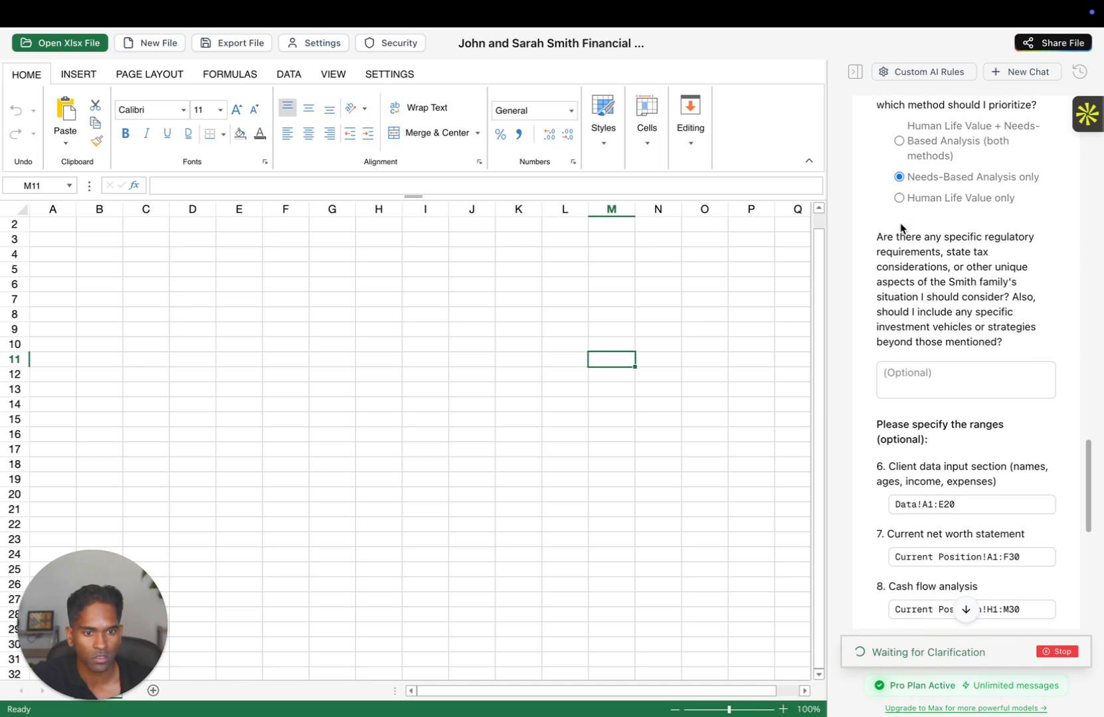
{"action": "scroll", "coordinate": [901, 229], "scroll_direction": "down", "scroll_amount": 2}
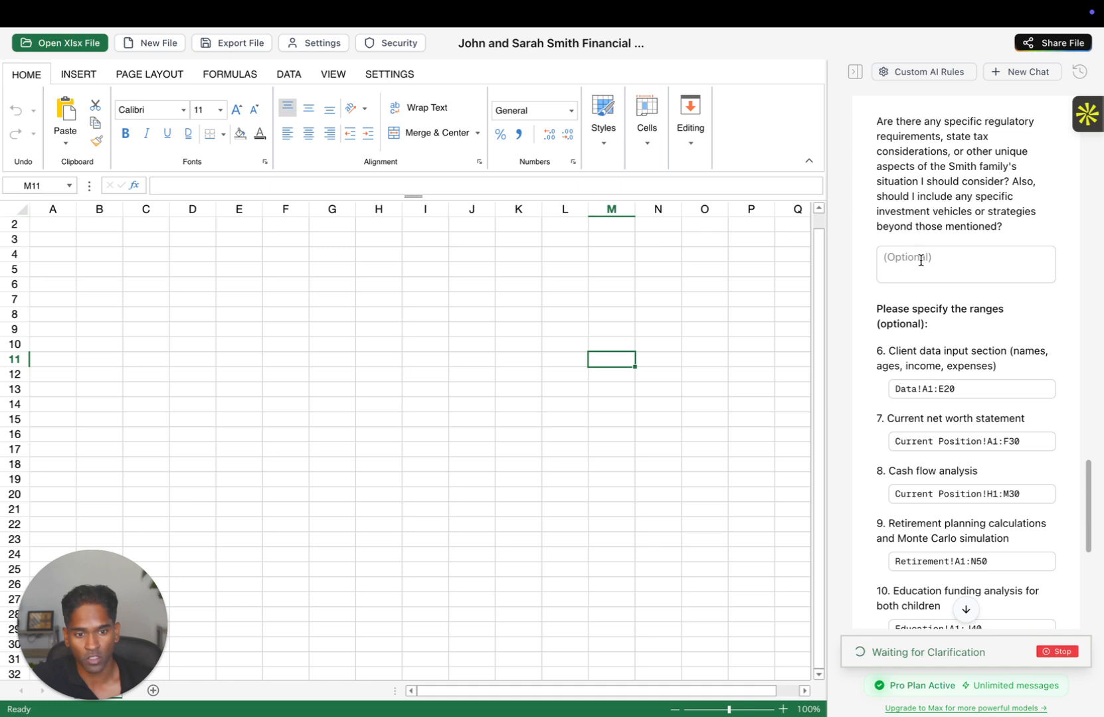
{"action": "scroll", "coordinate": [920, 261], "scroll_direction": "down", "scroll_amount": 3}
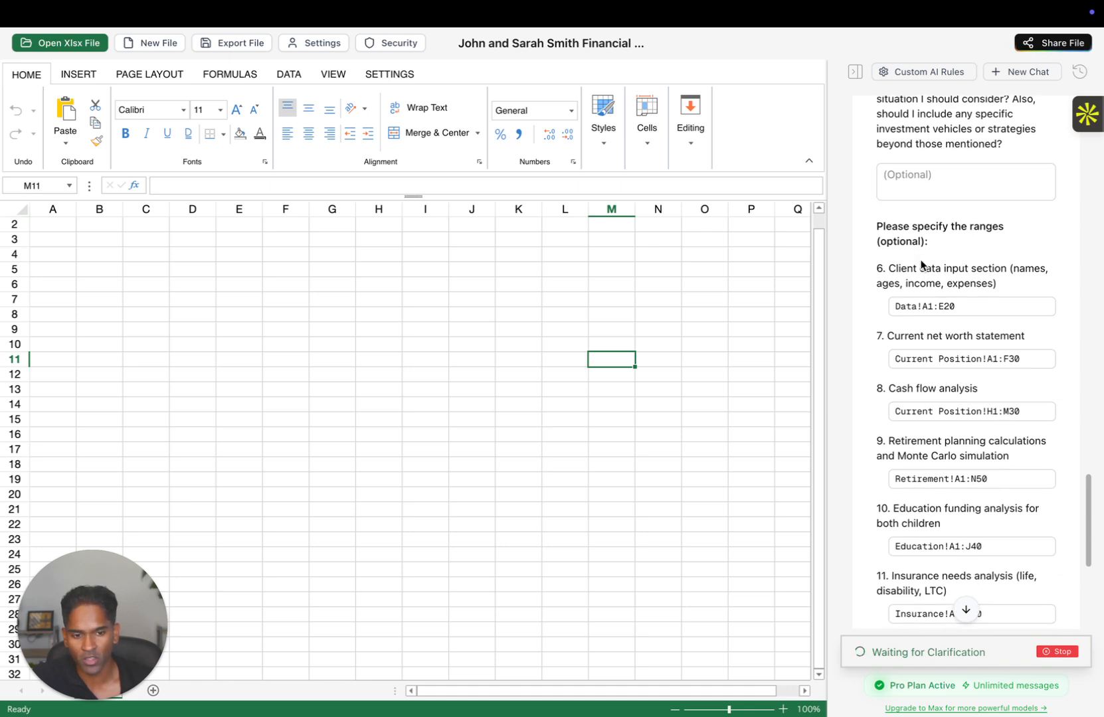
{"action": "scroll", "coordinate": [920, 260], "scroll_direction": "down", "scroll_amount": 2}
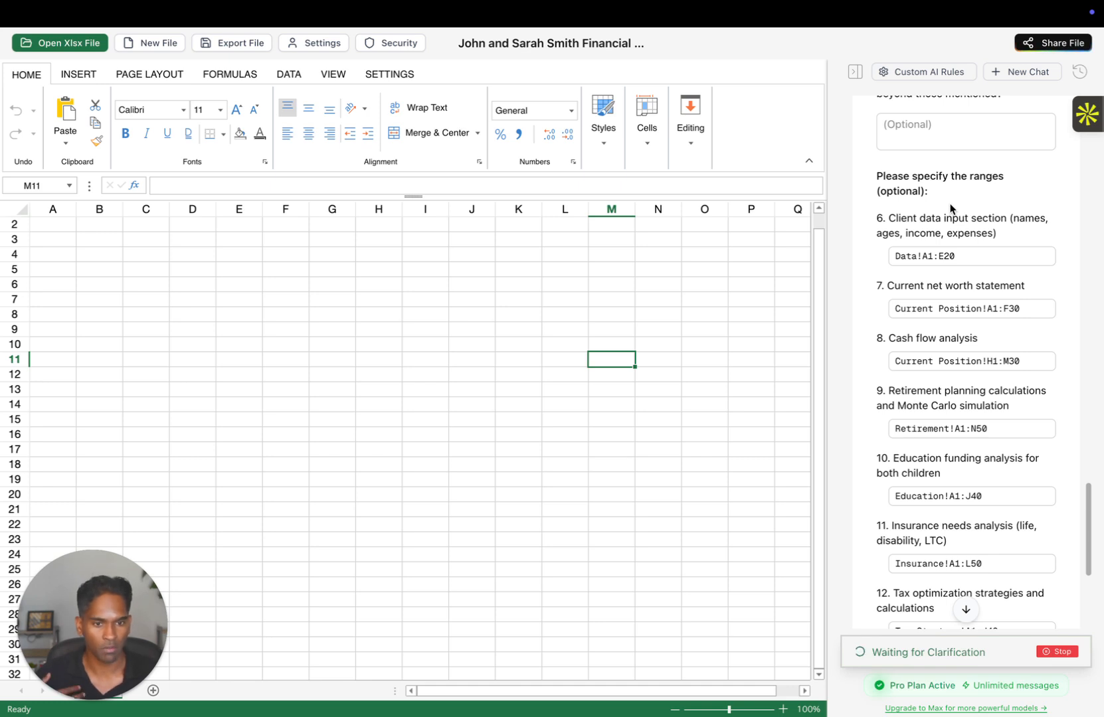
{"action": "scroll", "coordinate": [1009, 196], "scroll_direction": "up", "scroll_amount": 3}
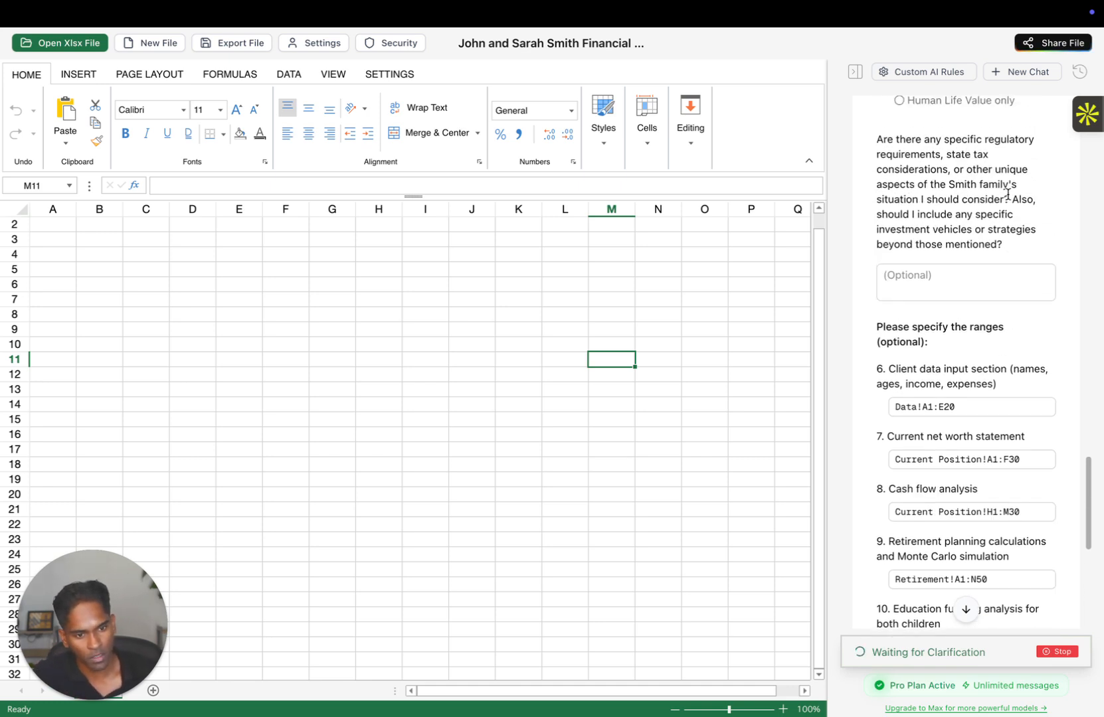
{"action": "scroll", "coordinate": [1009, 198], "scroll_direction": "down", "scroll_amount": 5}
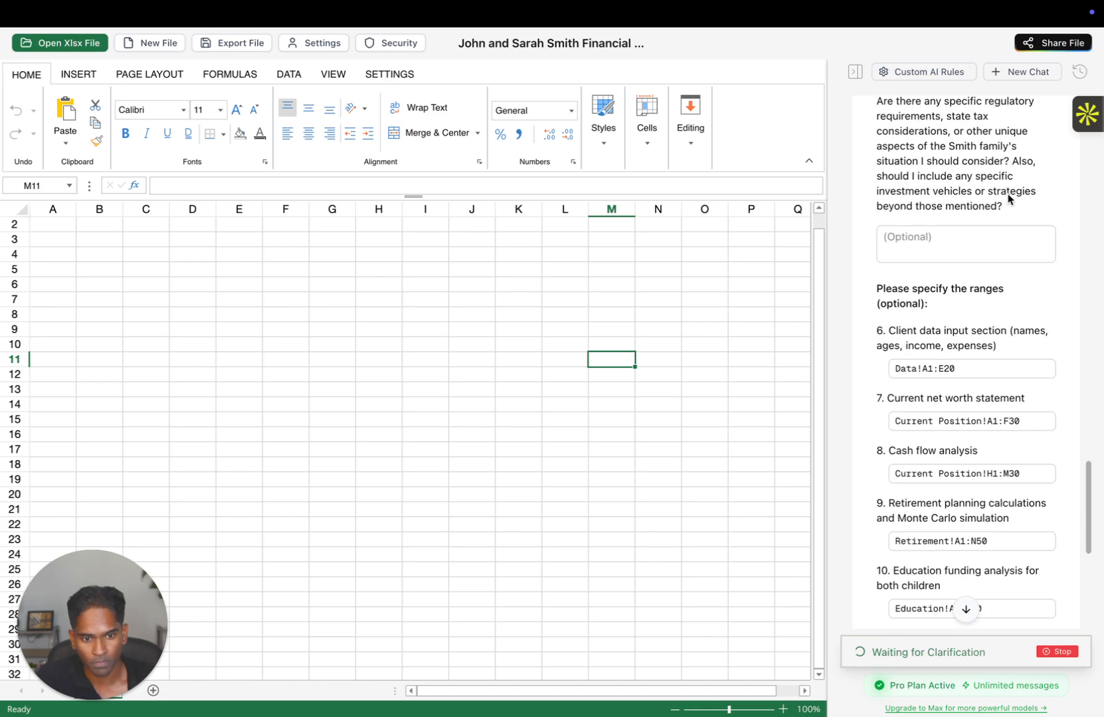
{"action": "scroll", "coordinate": [1008, 195], "scroll_direction": "down", "scroll_amount": 2}
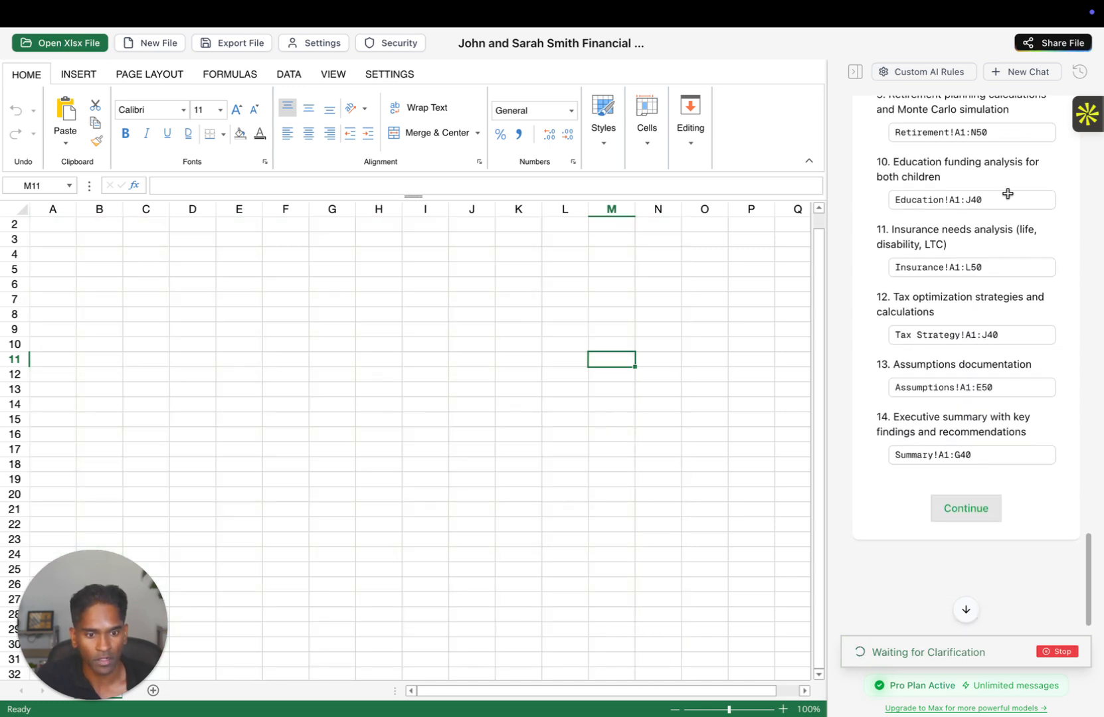
{"action": "scroll", "coordinate": [1010, 253], "scroll_direction": "up", "scroll_amount": 3}
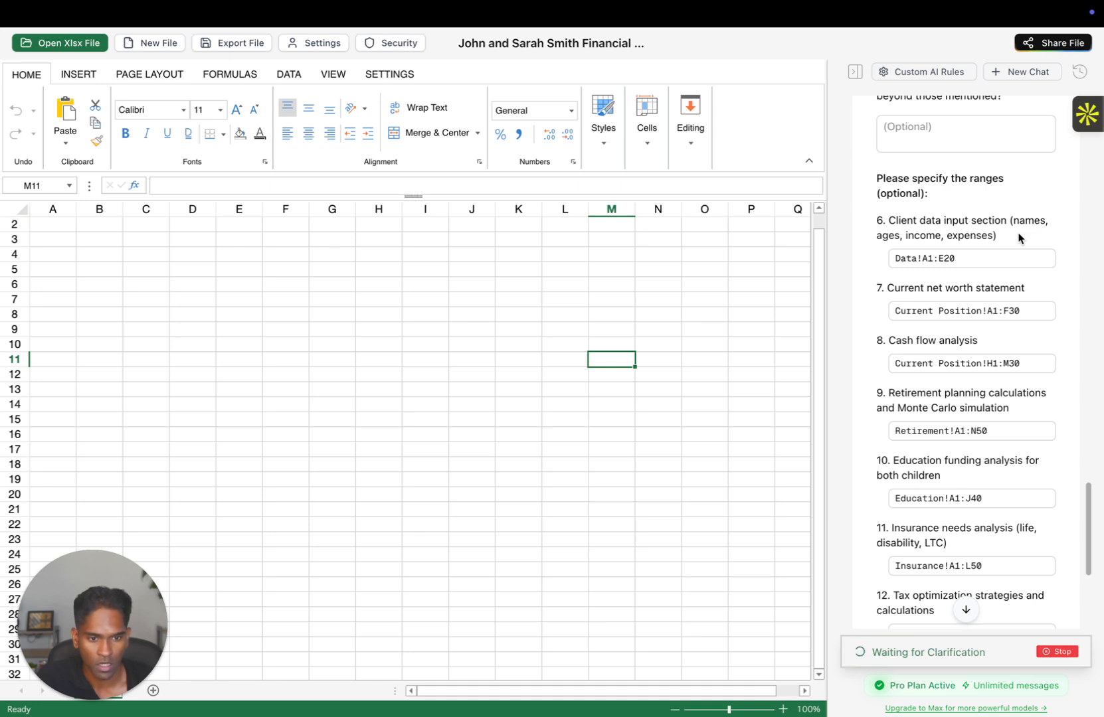
{"action": "scroll", "coordinate": [1018, 238], "scroll_direction": "down", "scroll_amount": 1}
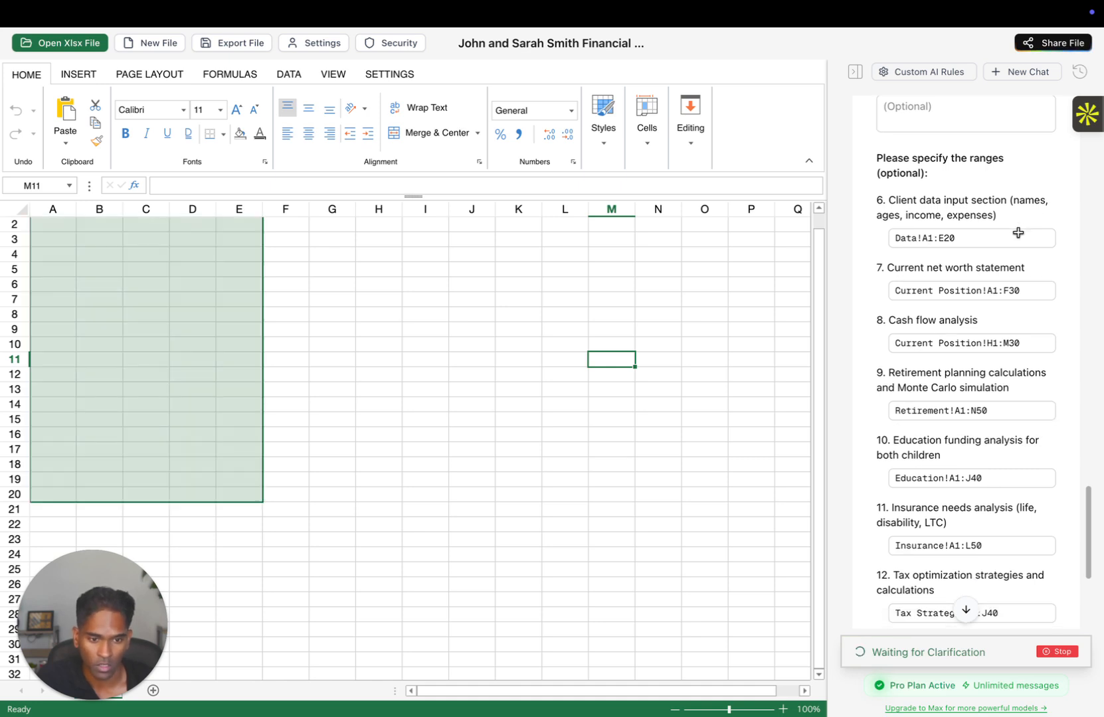
{"action": "scroll", "coordinate": [1007, 234], "scroll_direction": "down", "scroll_amount": 4}
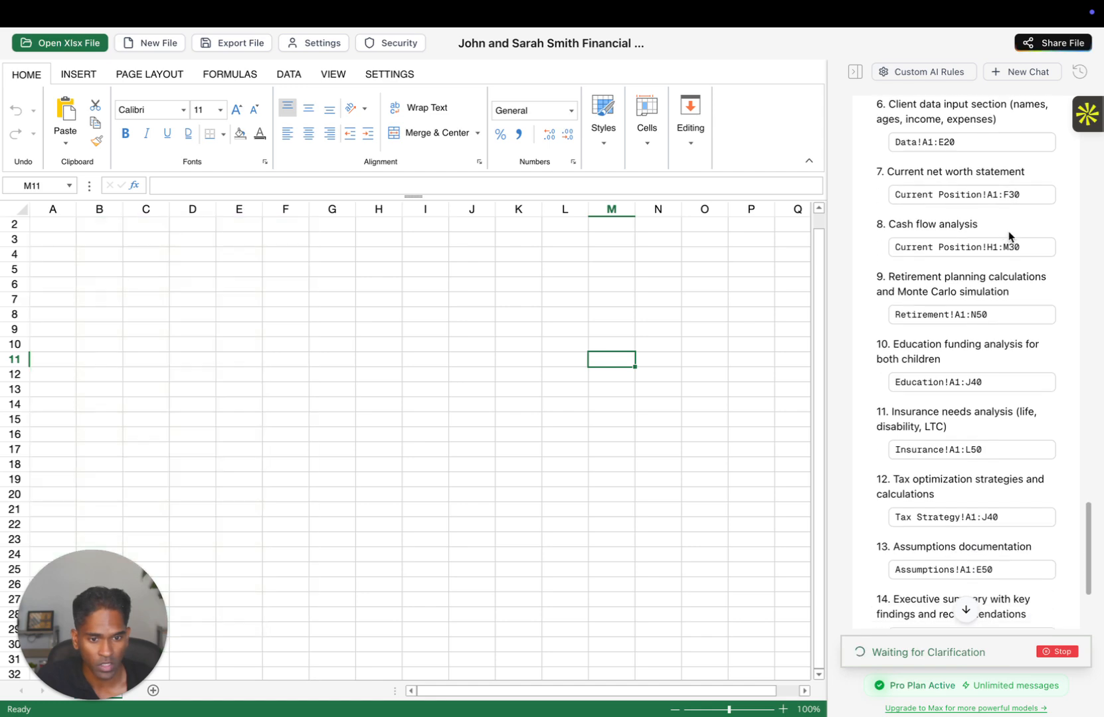
{"action": "left_click", "coordinate": [964, 506]}
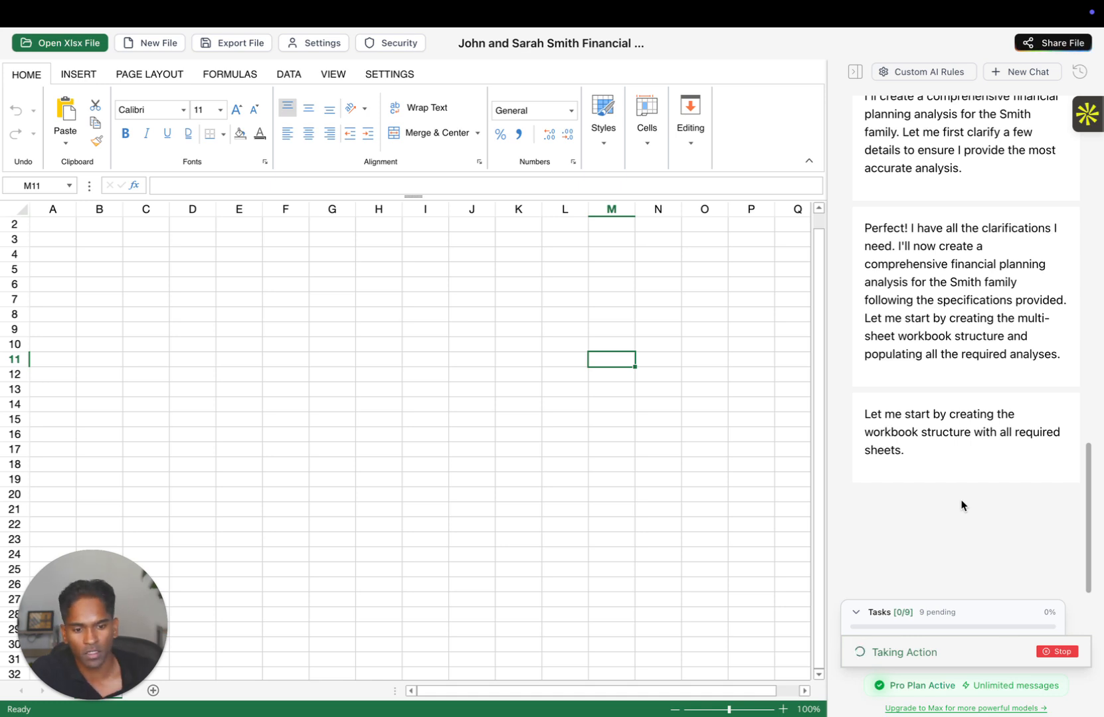
Expand the assistant's task list and look over its completed and pending tasks
{"action": "left_click", "coordinate": [856, 611]}
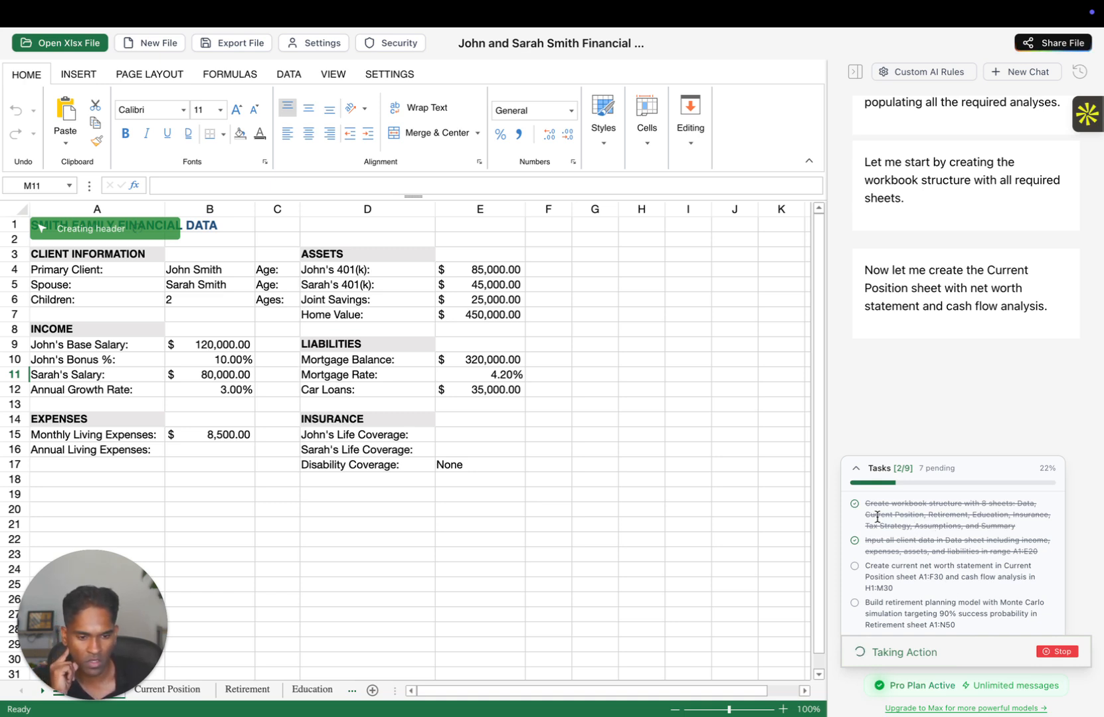
{"action": "scroll", "coordinate": [896, 584], "scroll_direction": "down", "scroll_amount": 4}
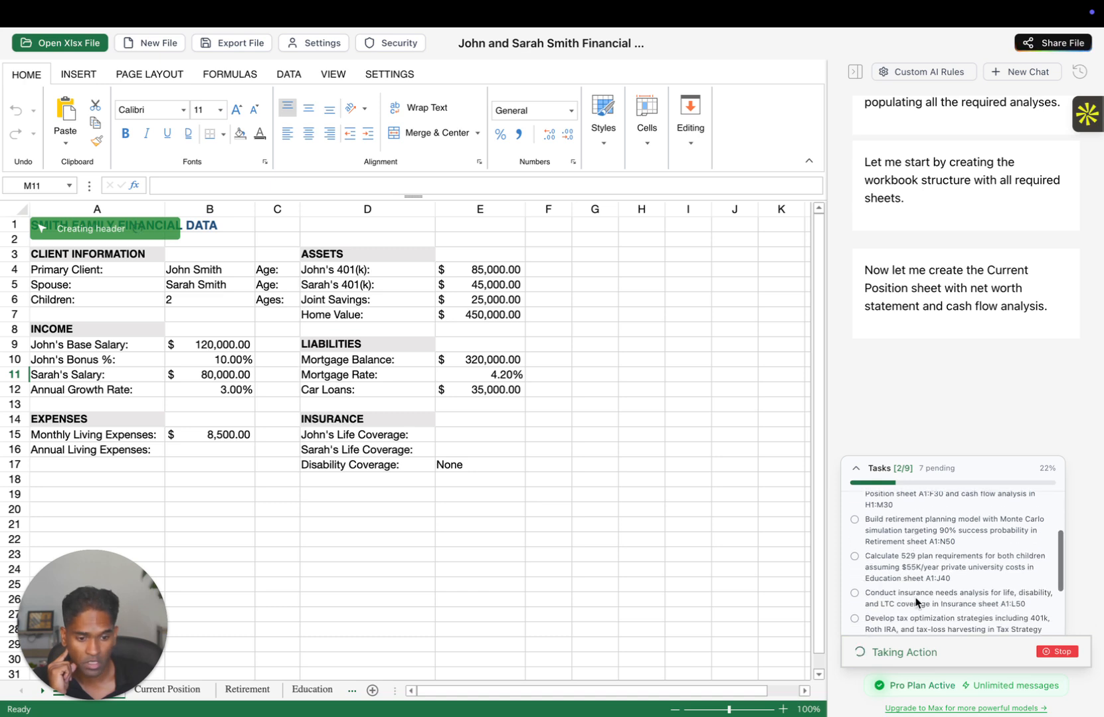
{"action": "scroll", "coordinate": [915, 598], "scroll_direction": "up", "scroll_amount": 5}
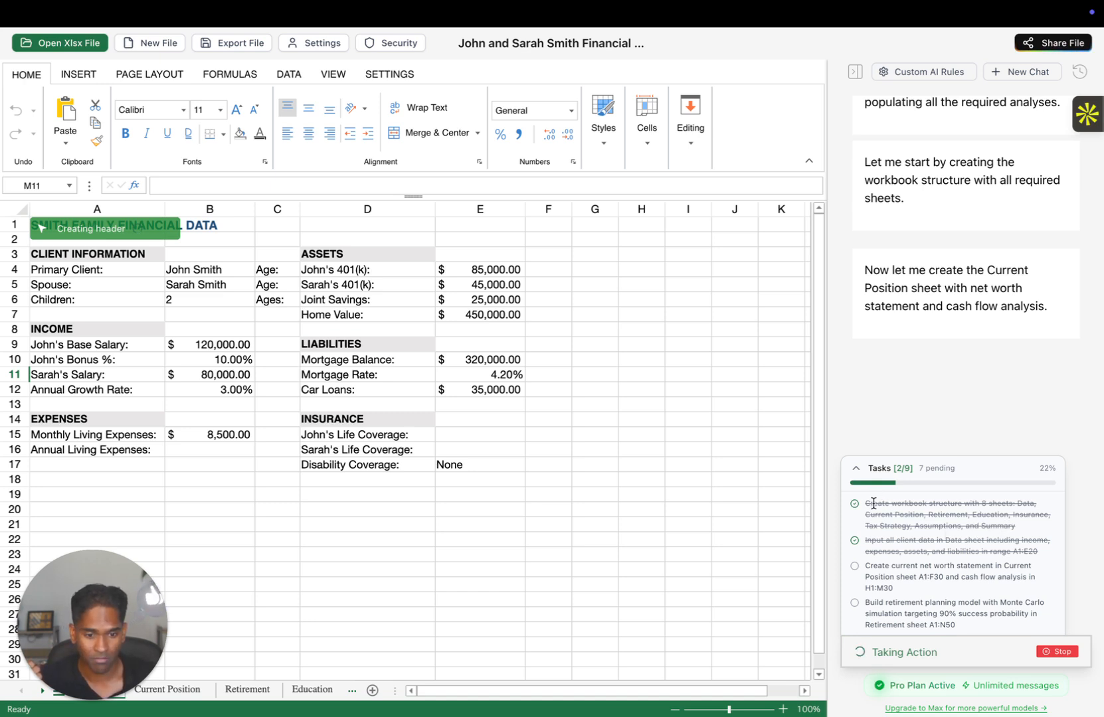
{"action": "scroll", "coordinate": [950, 567], "scroll_direction": "down", "scroll_amount": 3}
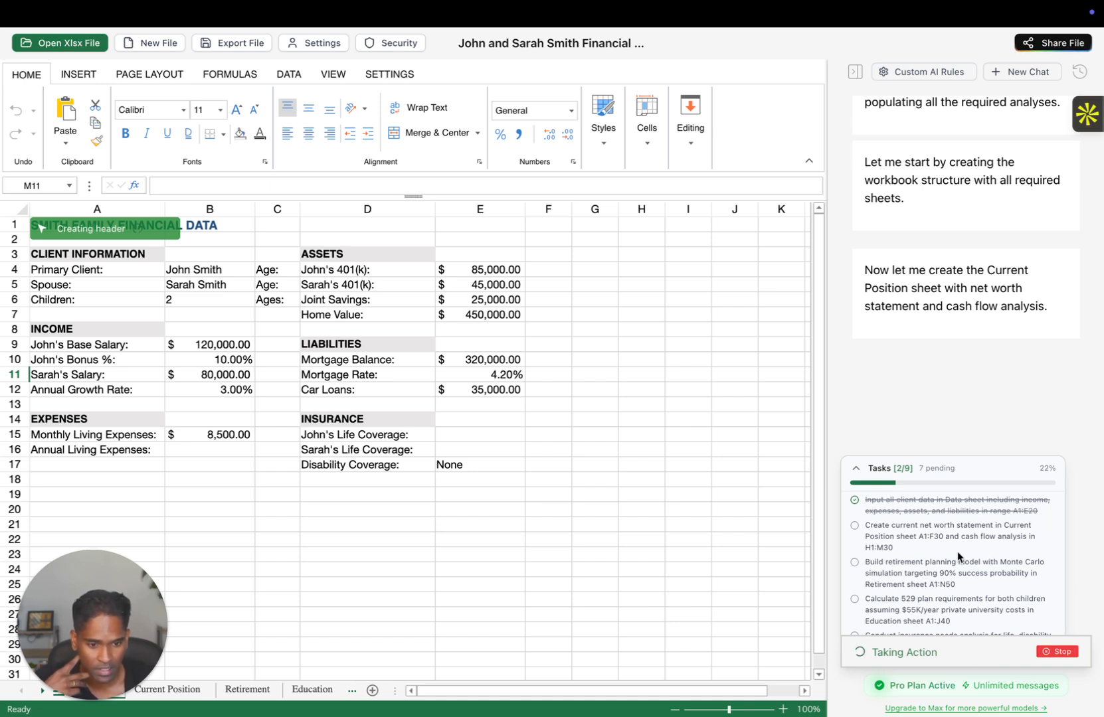
Read the pending tasks in detail, from the net worth statement and retirement model through tax strategies, assumptions and the executive summary
{"action": "scroll", "coordinate": [957, 551], "scroll_direction": "down", "scroll_amount": 1}
{"action": "left_click", "coordinate": [884, 520]}
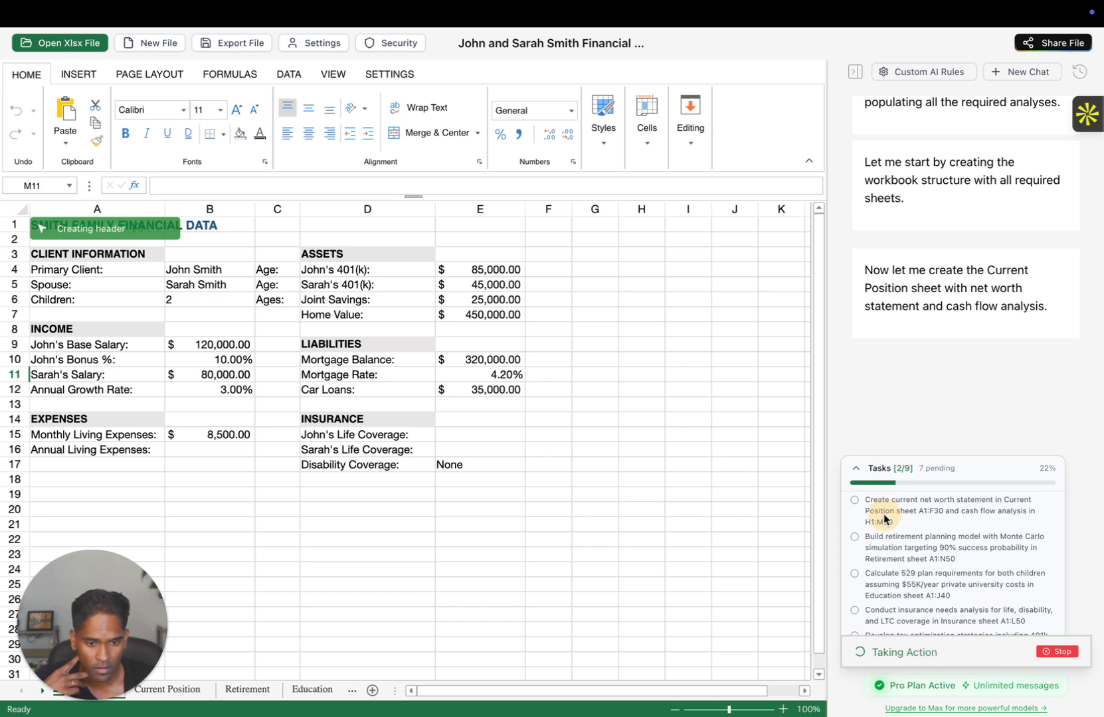
{"action": "left_click_drag", "start_coordinate": [884, 516], "coordinate": [855, 503]}
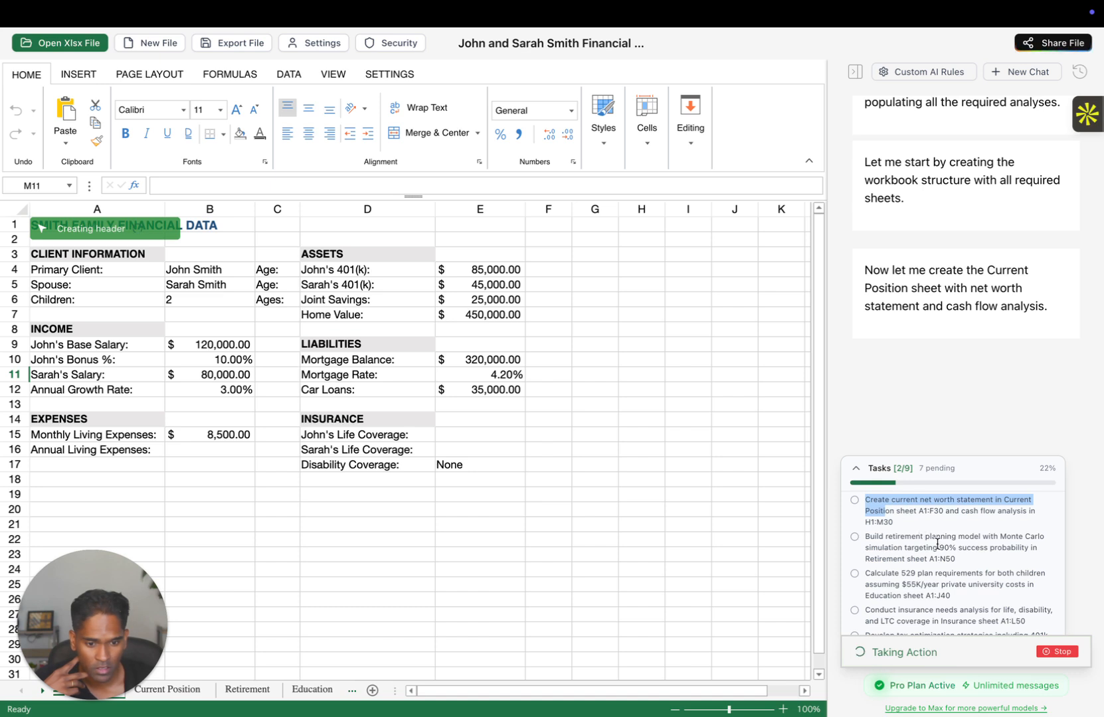
{"action": "left_click_drag", "start_coordinate": [957, 559], "coordinate": [869, 536]}
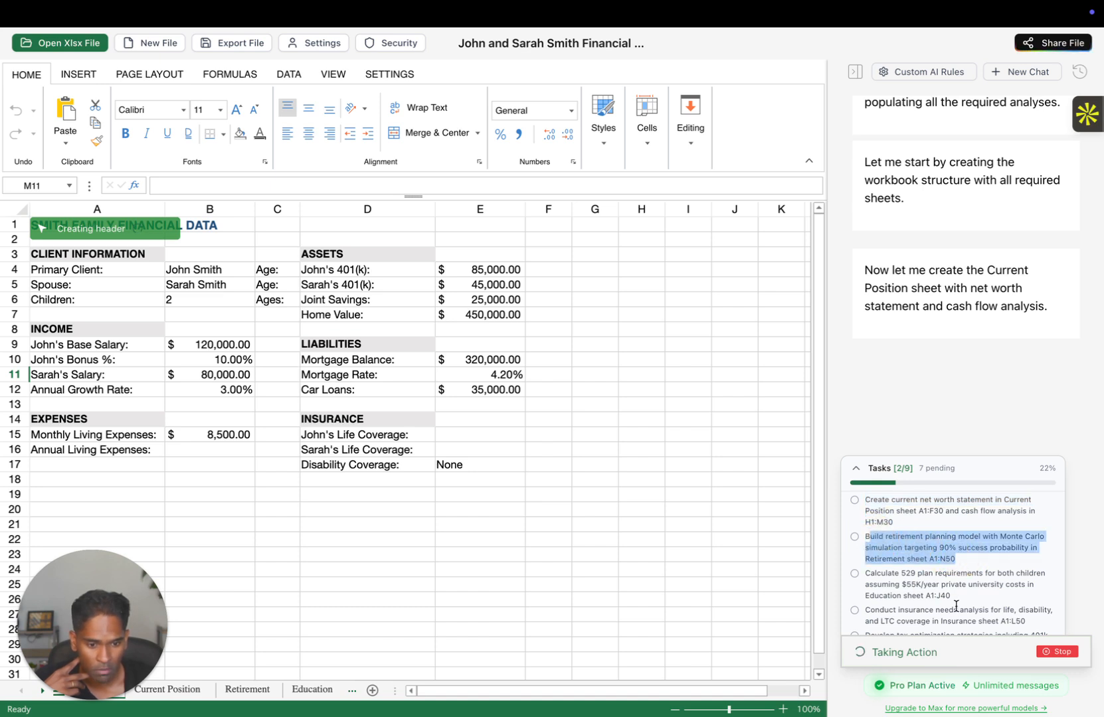
{"action": "scroll", "coordinate": [970, 585], "scroll_direction": "down", "scroll_amount": 2}
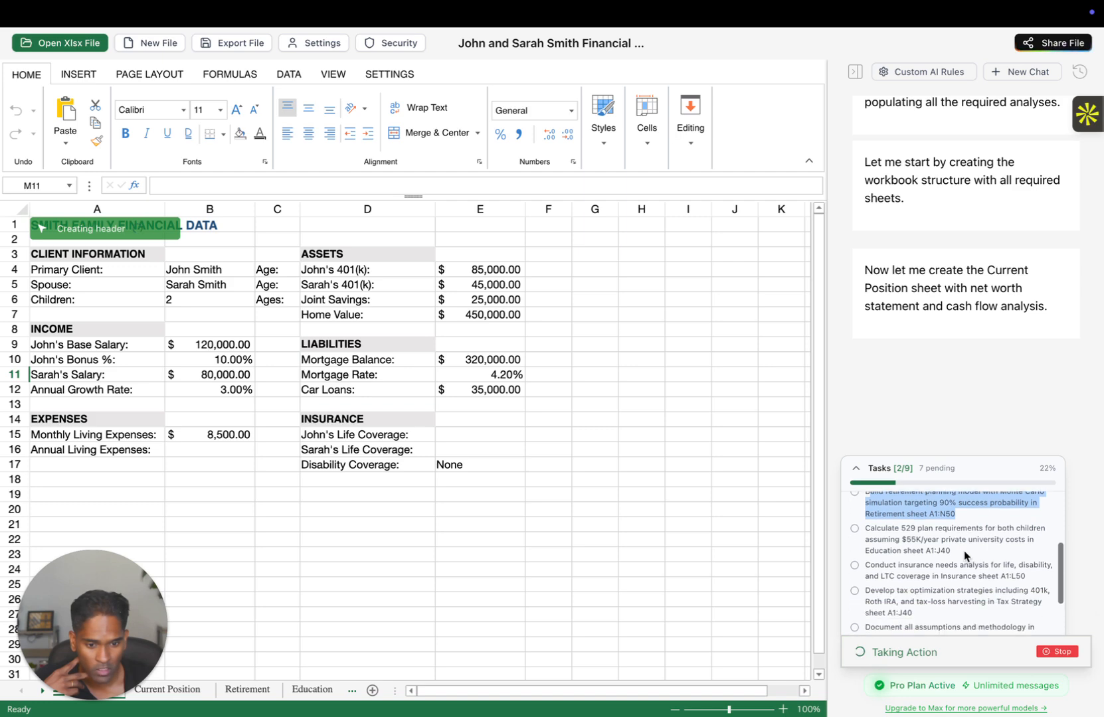
{"action": "left_click_drag", "start_coordinate": [965, 556], "coordinate": [867, 532]}
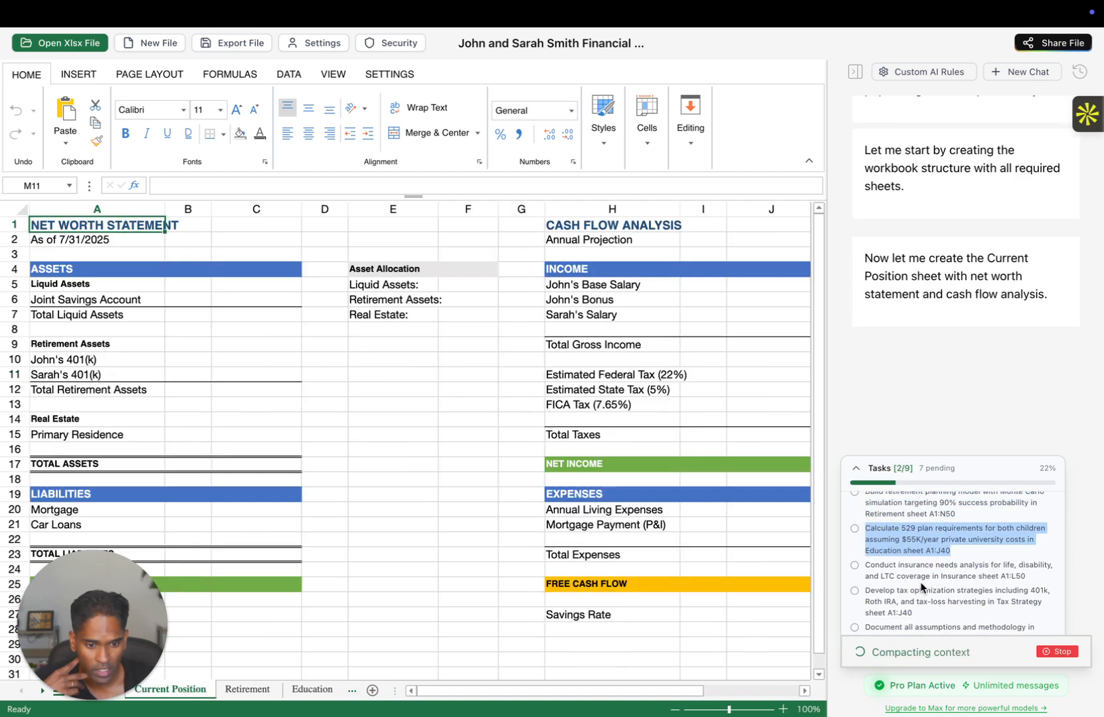
{"action": "scroll", "coordinate": [966, 560], "scroll_direction": "down", "scroll_amount": 1}
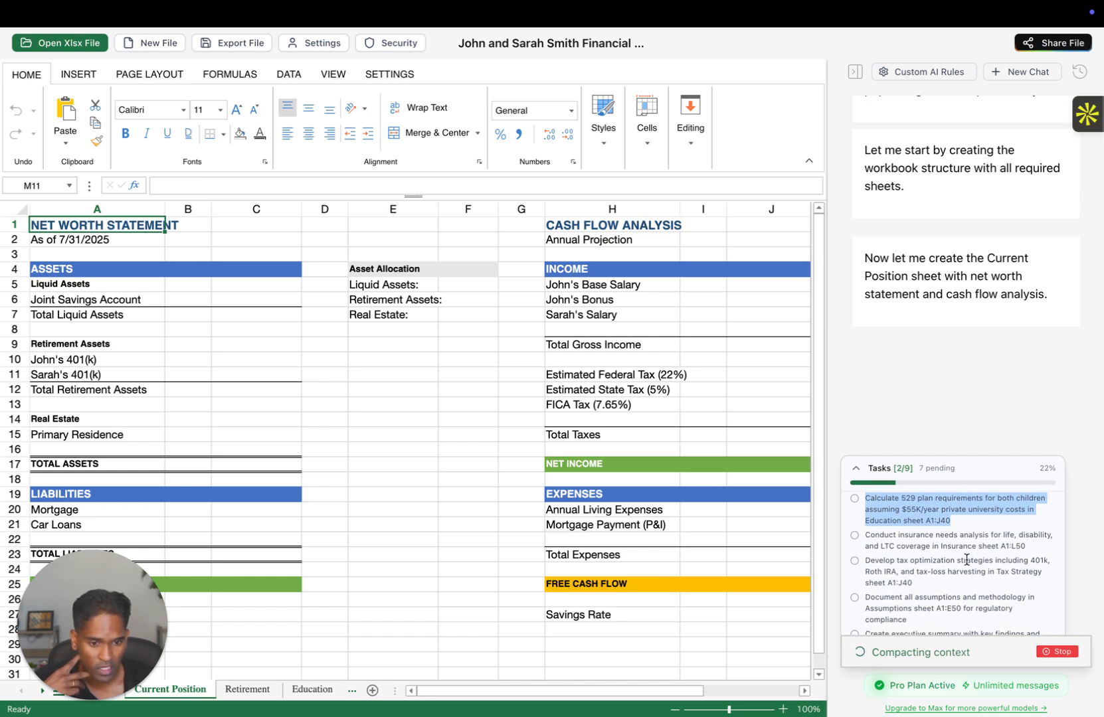
{"action": "scroll", "coordinate": [973, 560], "scroll_direction": "down", "scroll_amount": 1}
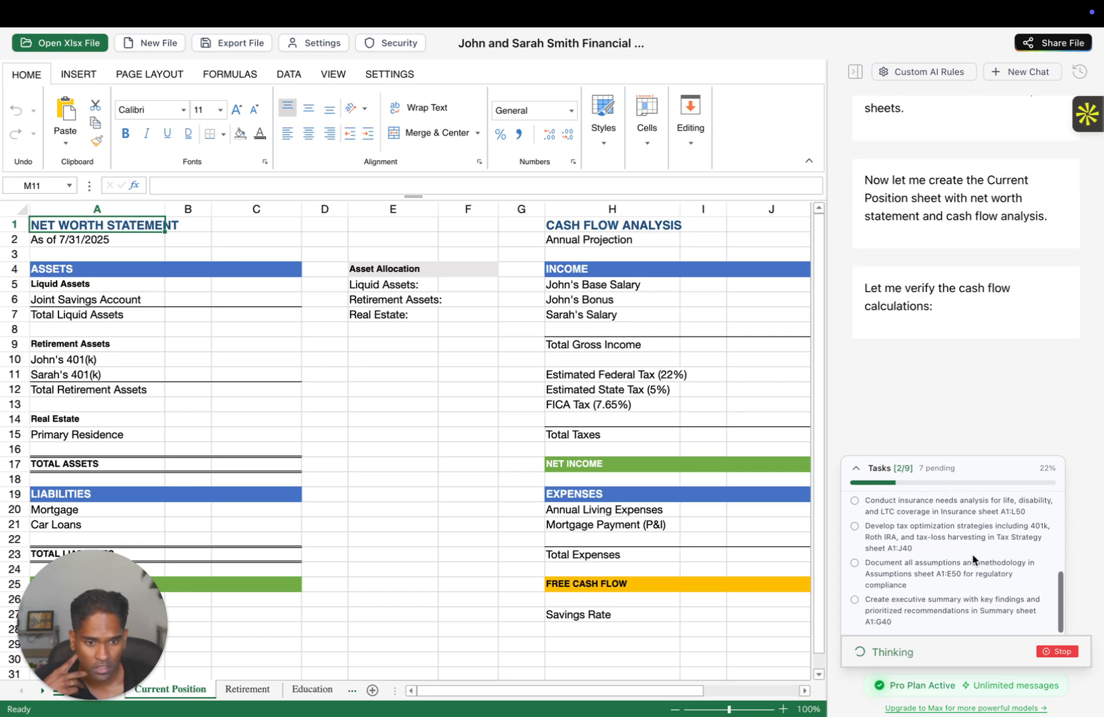
{"action": "left_click_drag", "start_coordinate": [914, 546], "coordinate": [866, 535]}
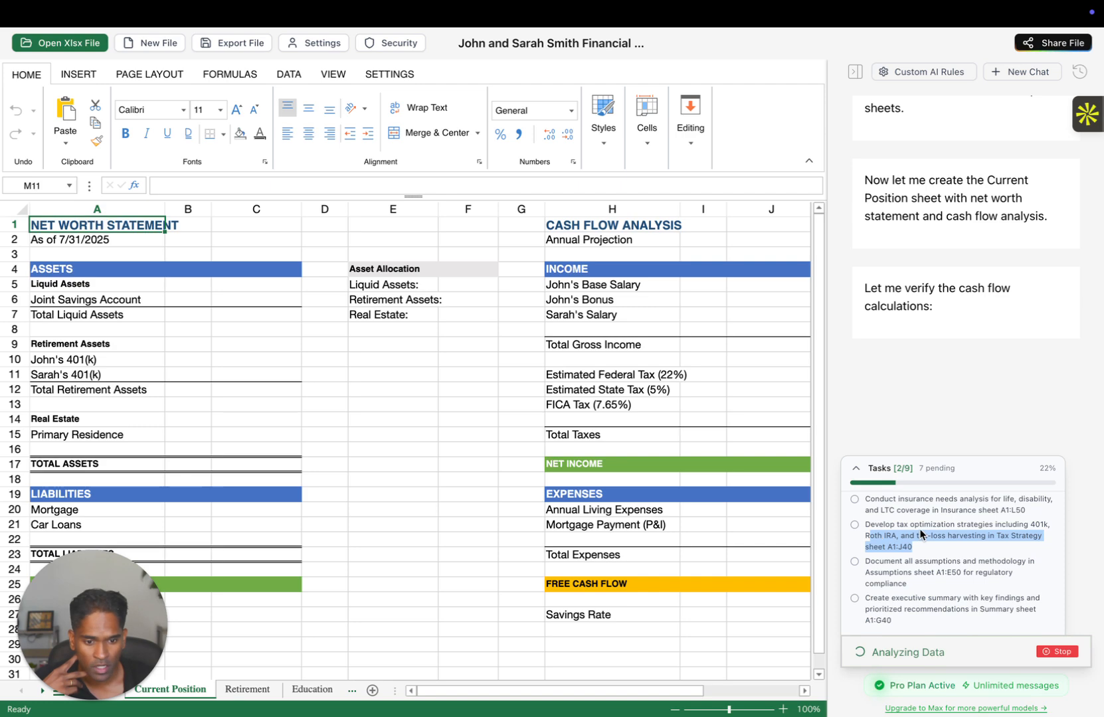
{"action": "scroll", "coordinate": [925, 552], "scroll_direction": "up", "scroll_amount": 3}
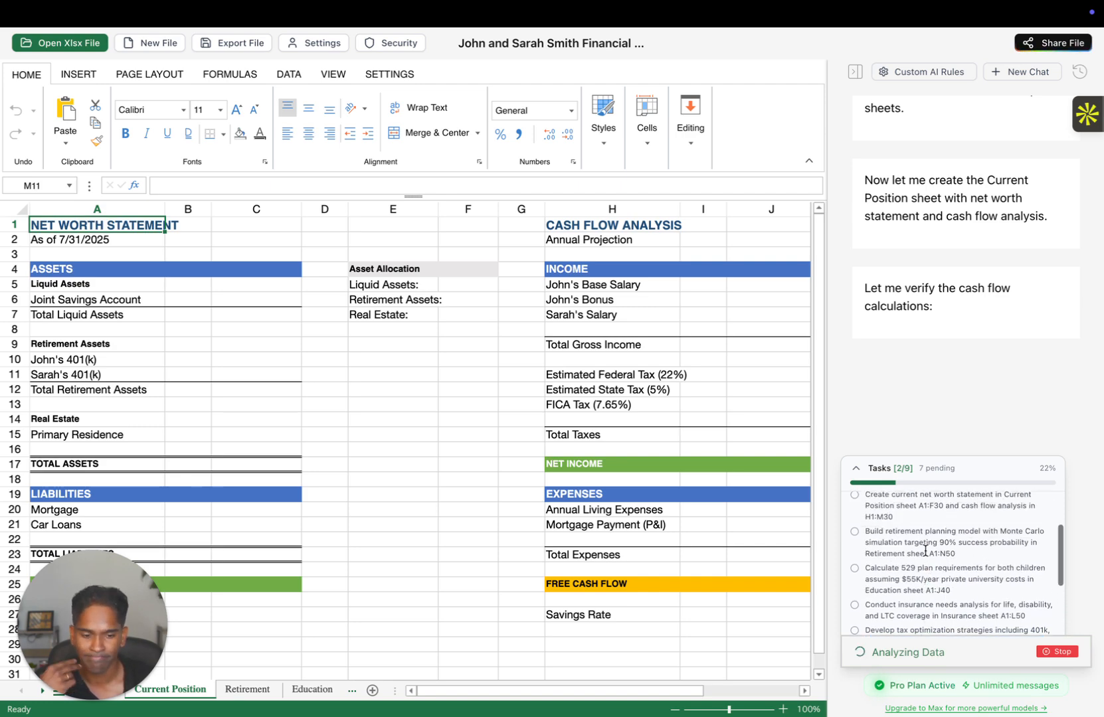
{"action": "scroll", "coordinate": [927, 555], "scroll_direction": "down", "scroll_amount": 3}
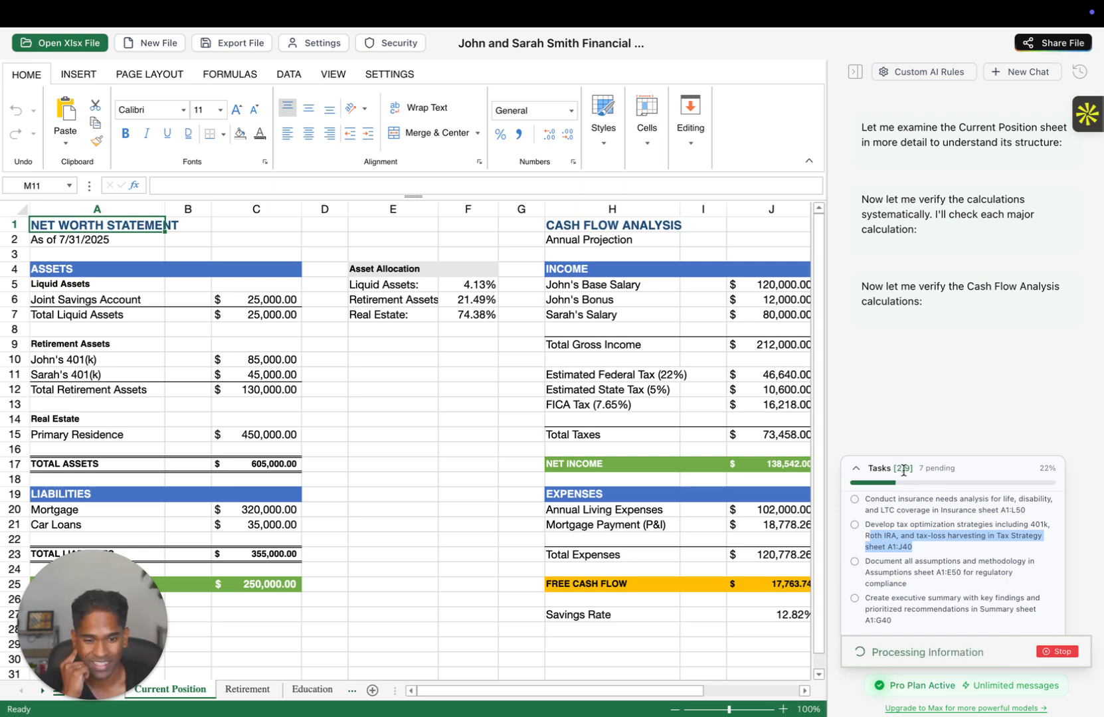
{"action": "left_click", "coordinate": [915, 561]}
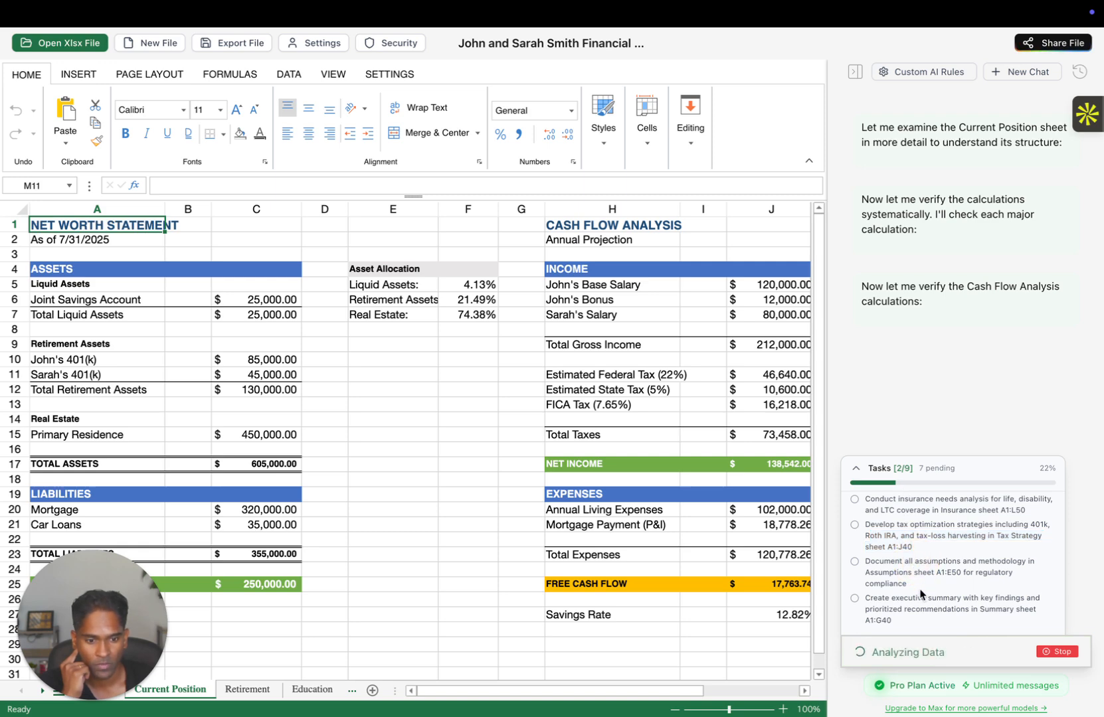
Go back through the assistant's task list, from the completed workbook structure and client data tasks to the executive summary task
{"action": "scroll", "coordinate": [919, 569], "scroll_direction": "up", "scroll_amount": 5}
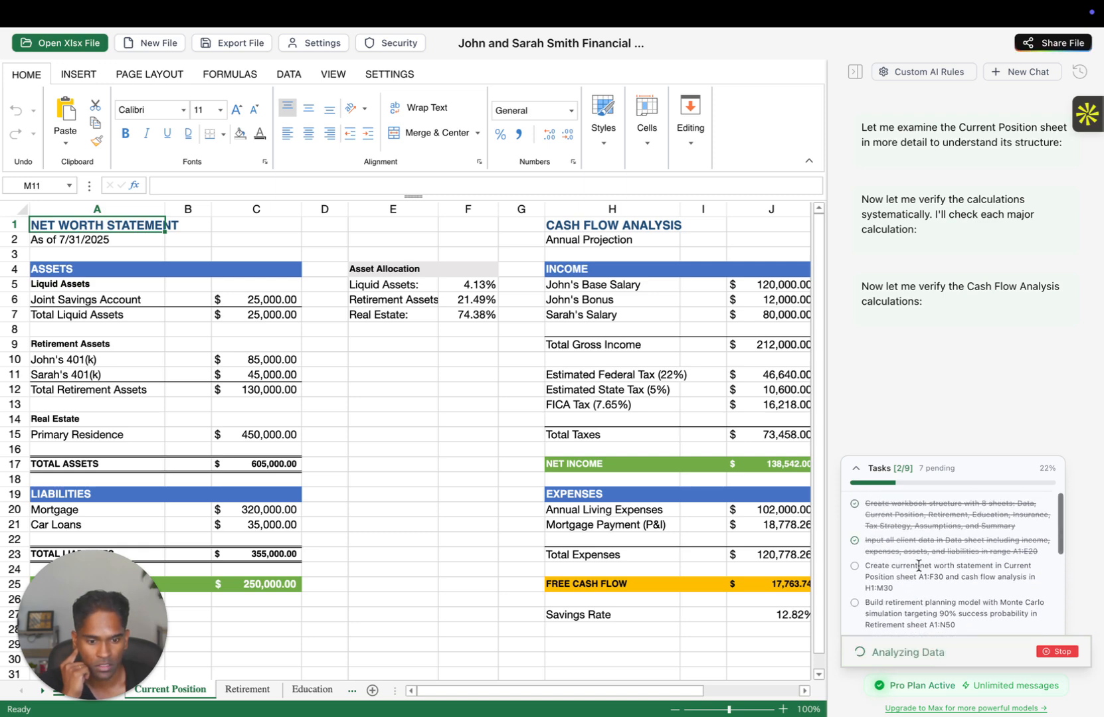
{"action": "scroll", "coordinate": [918, 565], "scroll_direction": "down", "scroll_amount": 1}
{"action": "scroll", "coordinate": [918, 565], "scroll_direction": "down", "scroll_amount": 1}
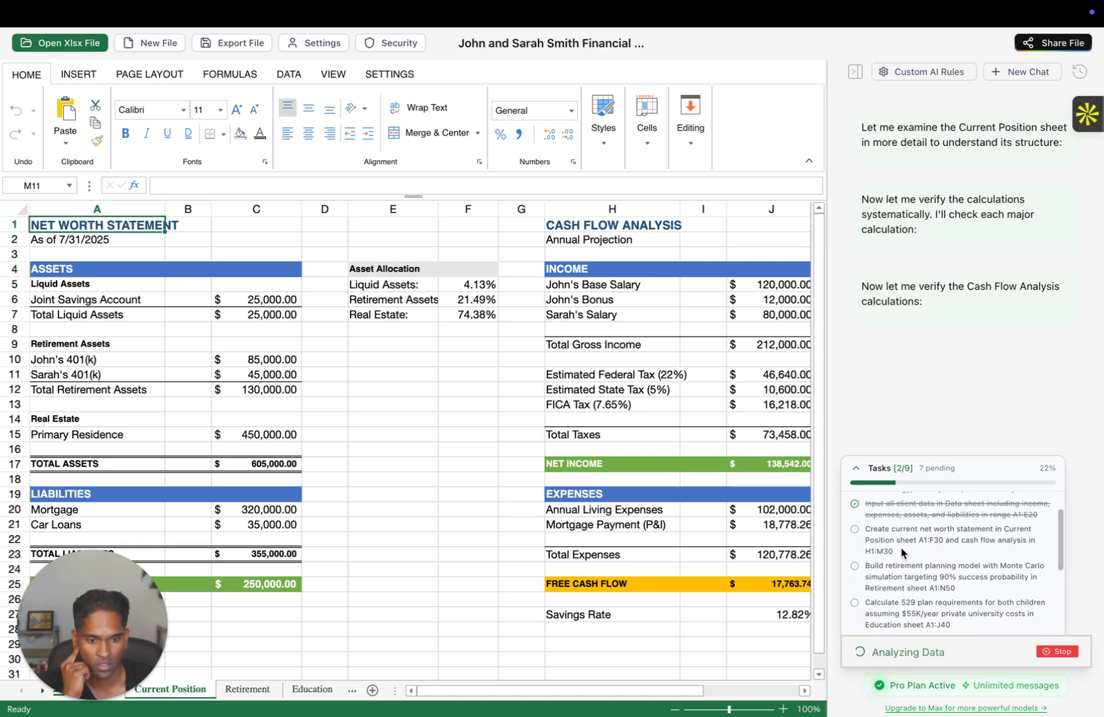
{"action": "scroll", "coordinate": [902, 553], "scroll_direction": "down", "scroll_amount": 4}
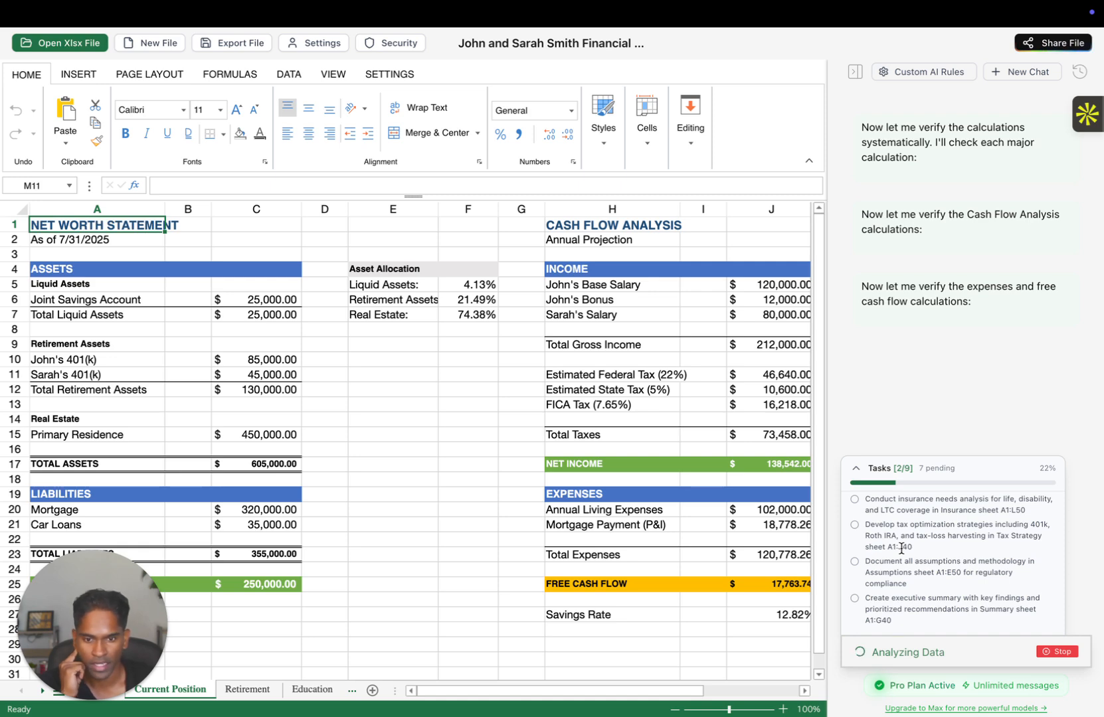
{"action": "scroll", "coordinate": [960, 581], "scroll_direction": "up", "scroll_amount": 2}
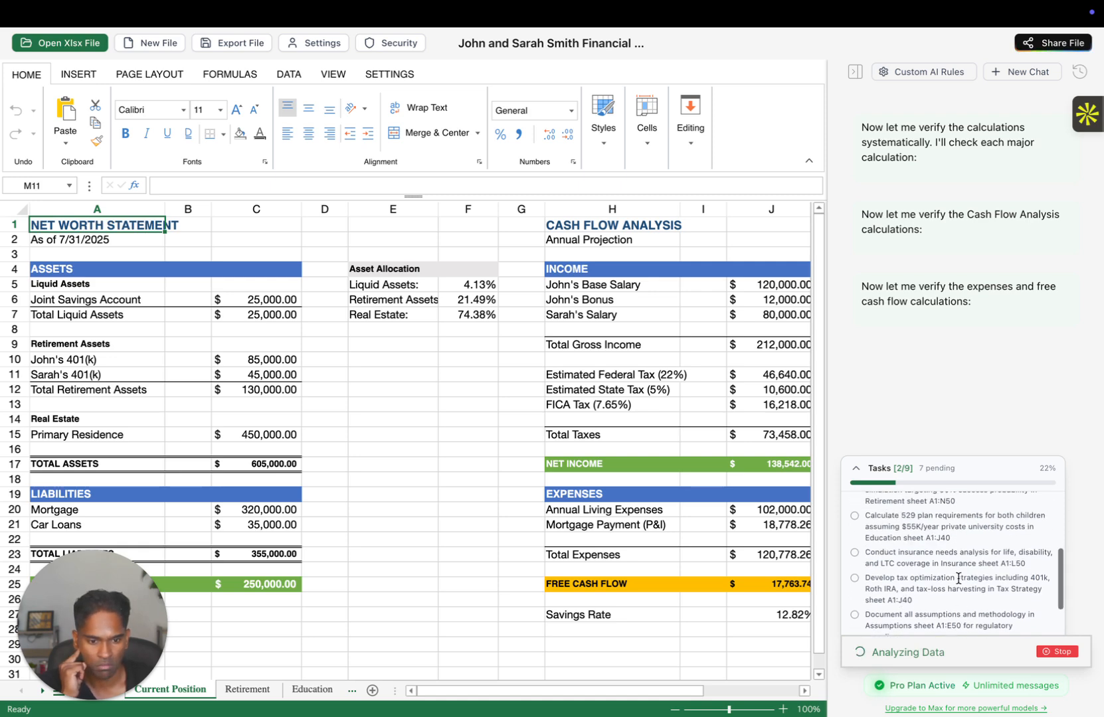
{"action": "scroll", "coordinate": [958, 579], "scroll_direction": "up", "scroll_amount": 5}
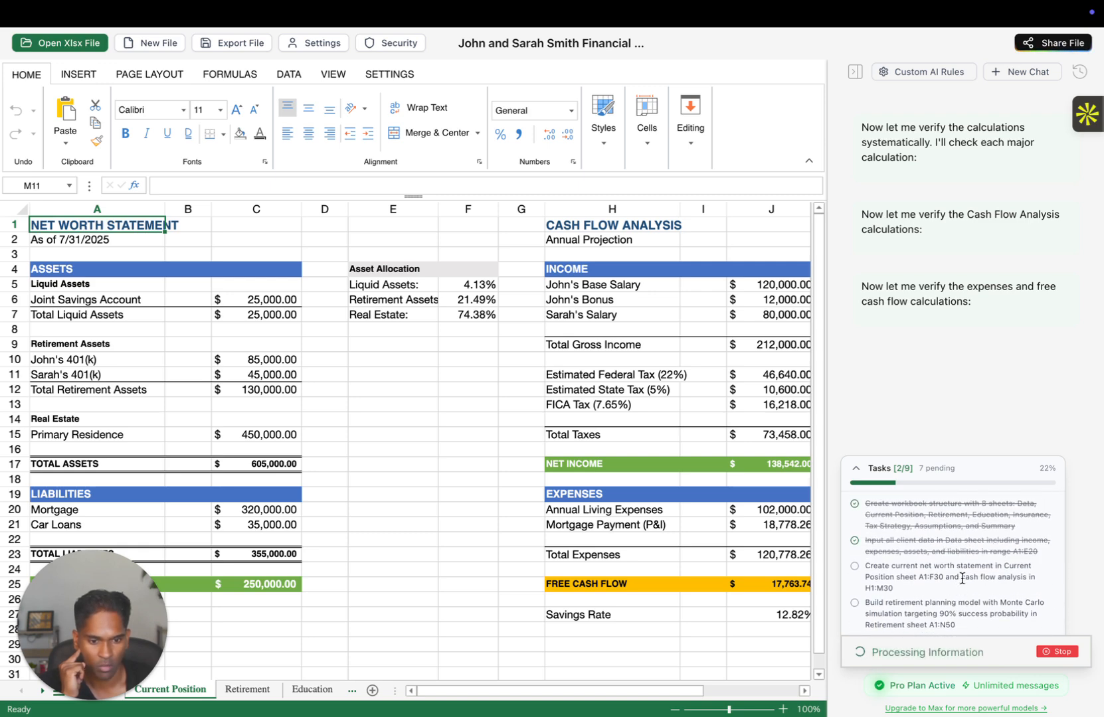
Highlight the pending task for the Current Position sheet's net worth statement and cash flow analysis in the task list
{"action": "left_click_drag", "start_coordinate": [864, 541], "coordinate": [1016, 567]}
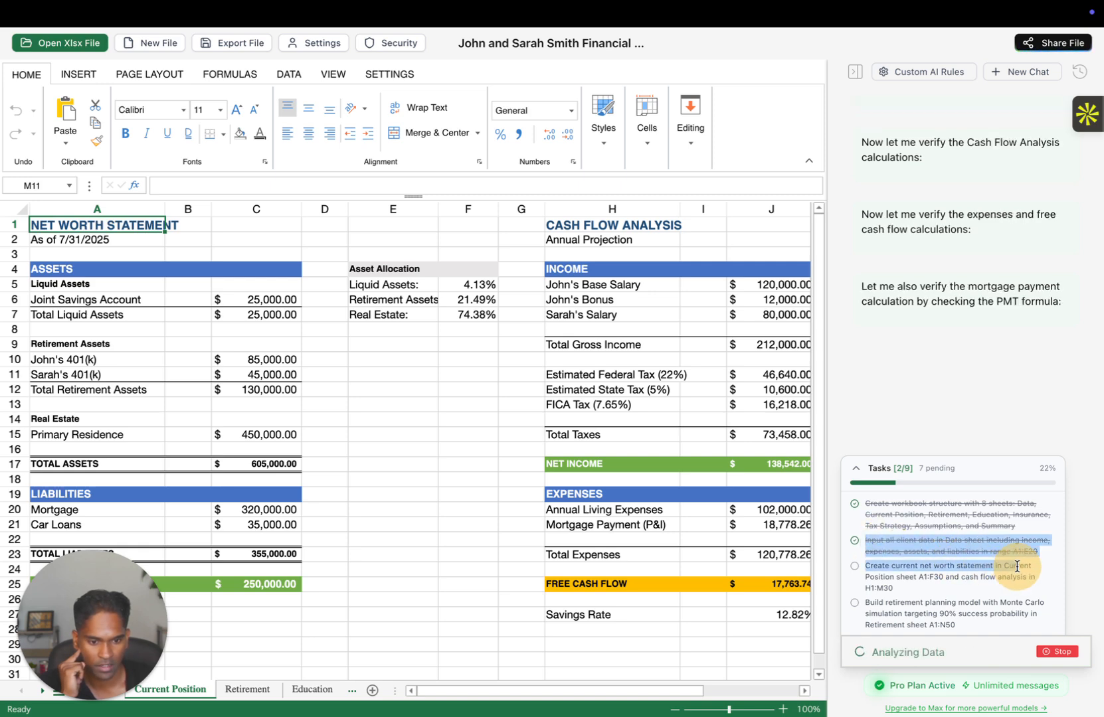
{"action": "left_click", "coordinate": [928, 593]}
{"action": "left_click_drag", "start_coordinate": [903, 593], "coordinate": [867, 566]}
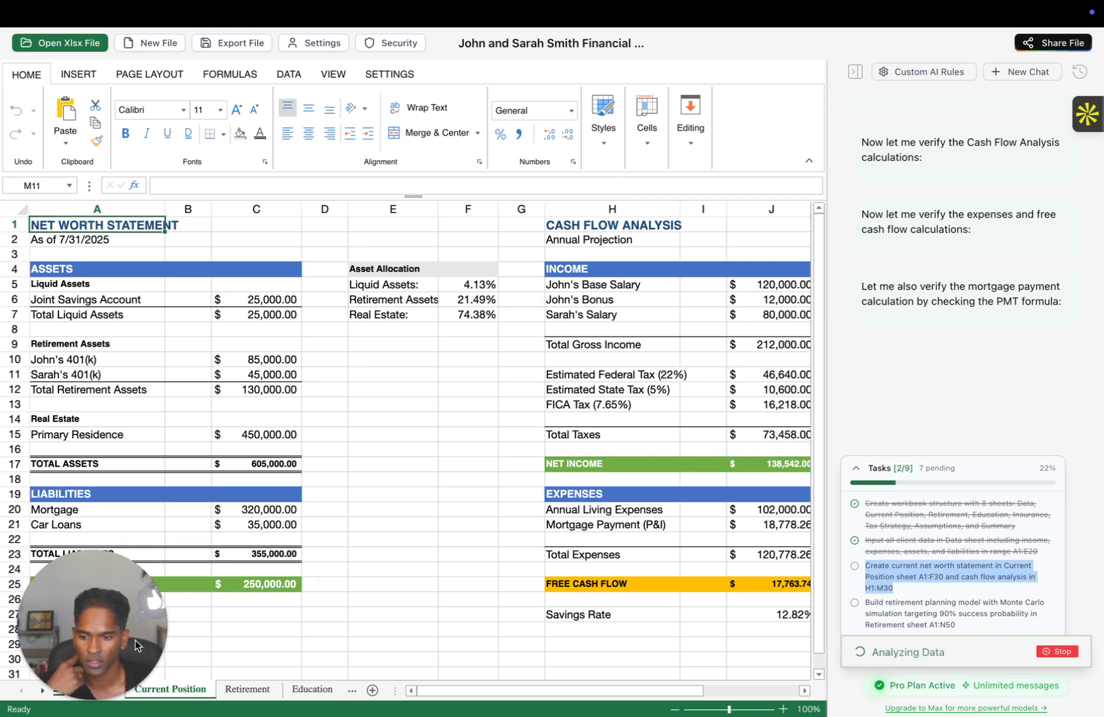
{"action": "mouse_move", "coordinate": [181, 693]}
{"action": "left_mouse_down"}
{"action": "mouse_move", "coordinate": [148, 696]}
{"action": "mouse_move", "coordinate": [165, 693]}
{"action": "left_mouse_up"}
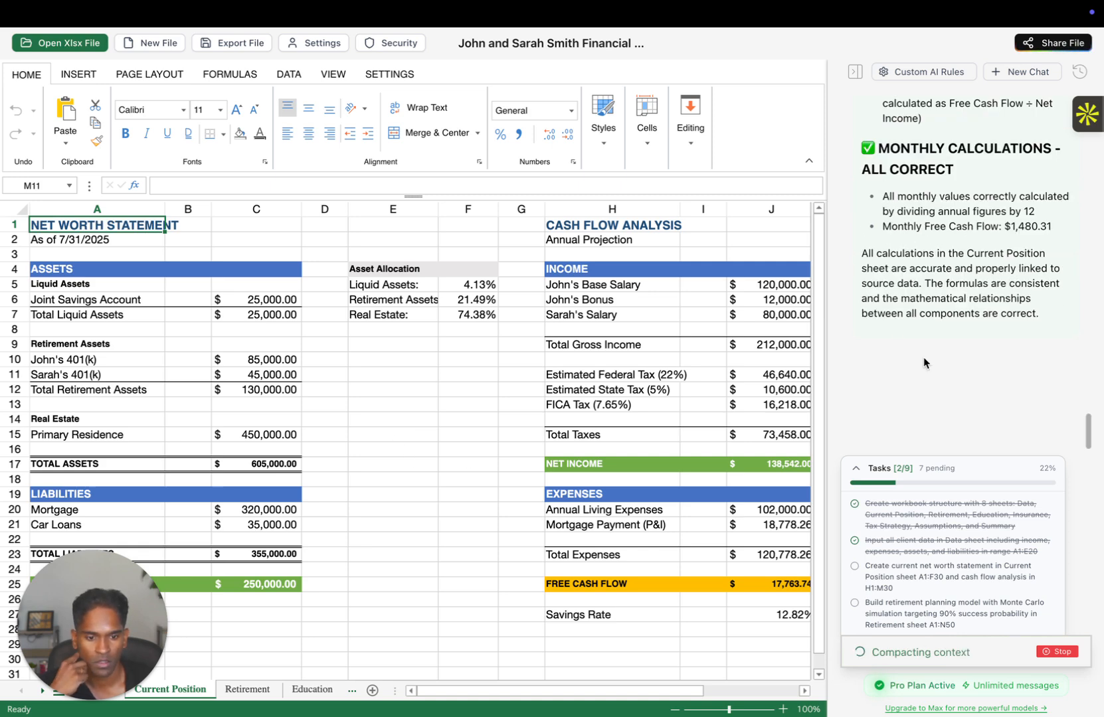
Go back in the chat to the start of the Verification Summary and examine its net worth calculation checks
{"action": "scroll", "coordinate": [924, 358], "scroll_direction": "up", "scroll_amount": 5}
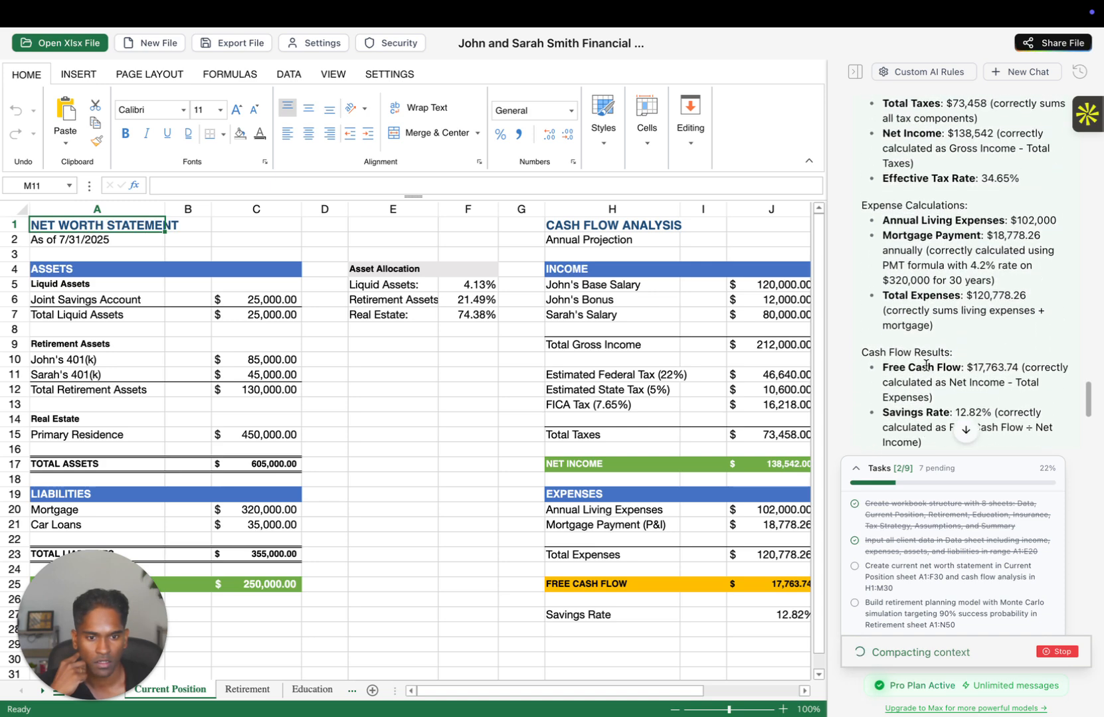
{"action": "scroll", "coordinate": [925, 365], "scroll_direction": "up", "scroll_amount": 8}
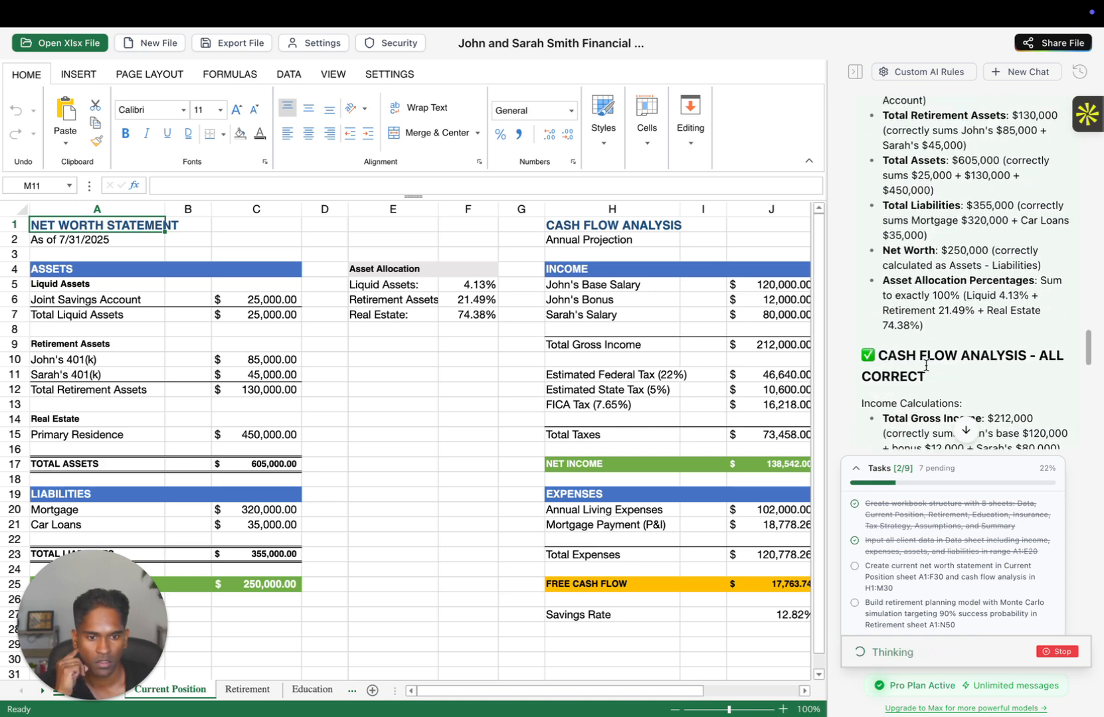
{"action": "scroll", "coordinate": [925, 365], "scroll_direction": "up", "scroll_amount": 7}
{"action": "scroll", "coordinate": [926, 370], "scroll_direction": "down", "scroll_amount": 2}
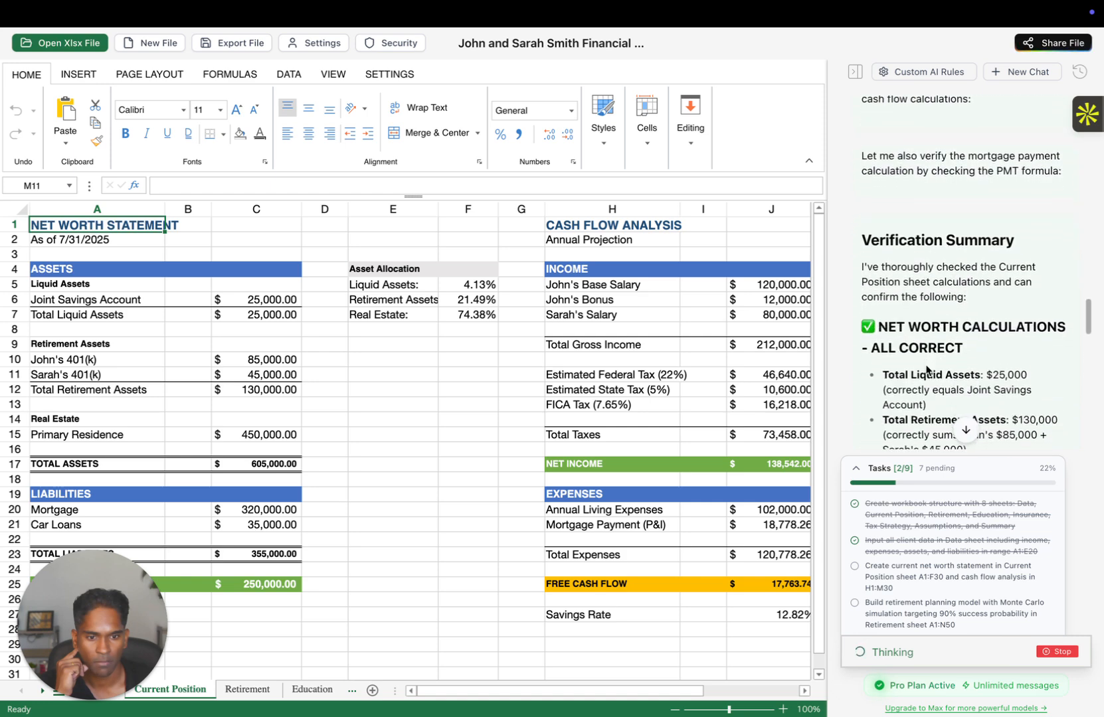
{"action": "scroll", "coordinate": [926, 370], "scroll_direction": "down", "scroll_amount": 2}
{"action": "scroll", "coordinate": [926, 365], "scroll_direction": "up", "scroll_amount": 3}
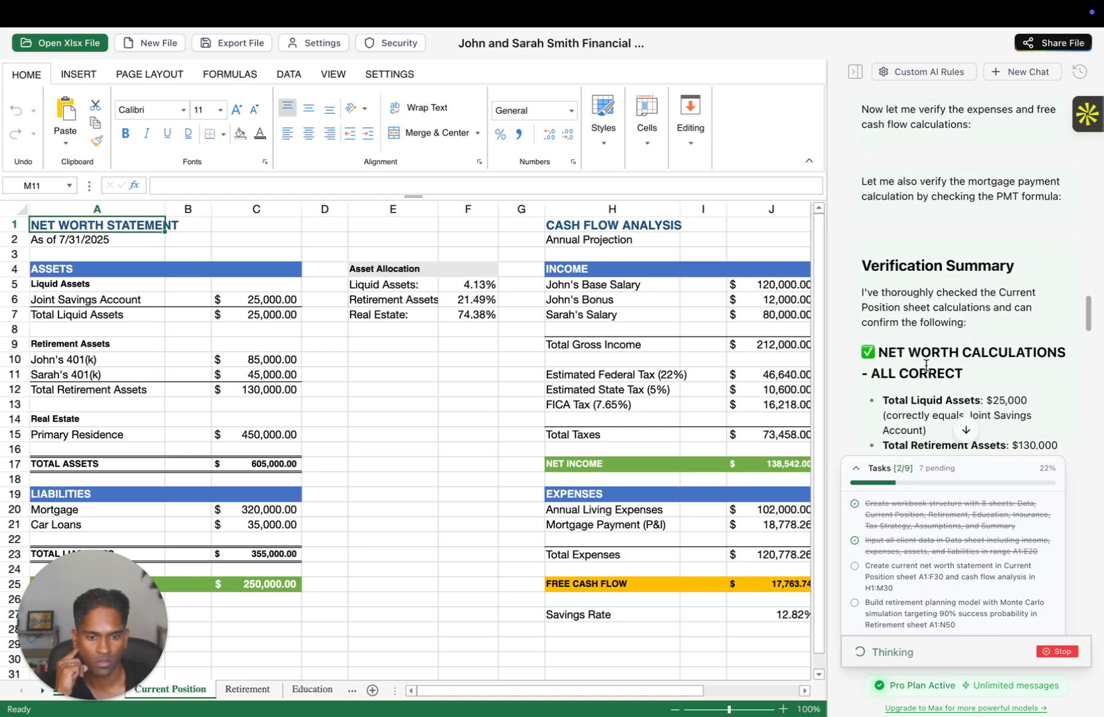
{"action": "scroll", "coordinate": [926, 365], "scroll_direction": "down", "scroll_amount": 3}
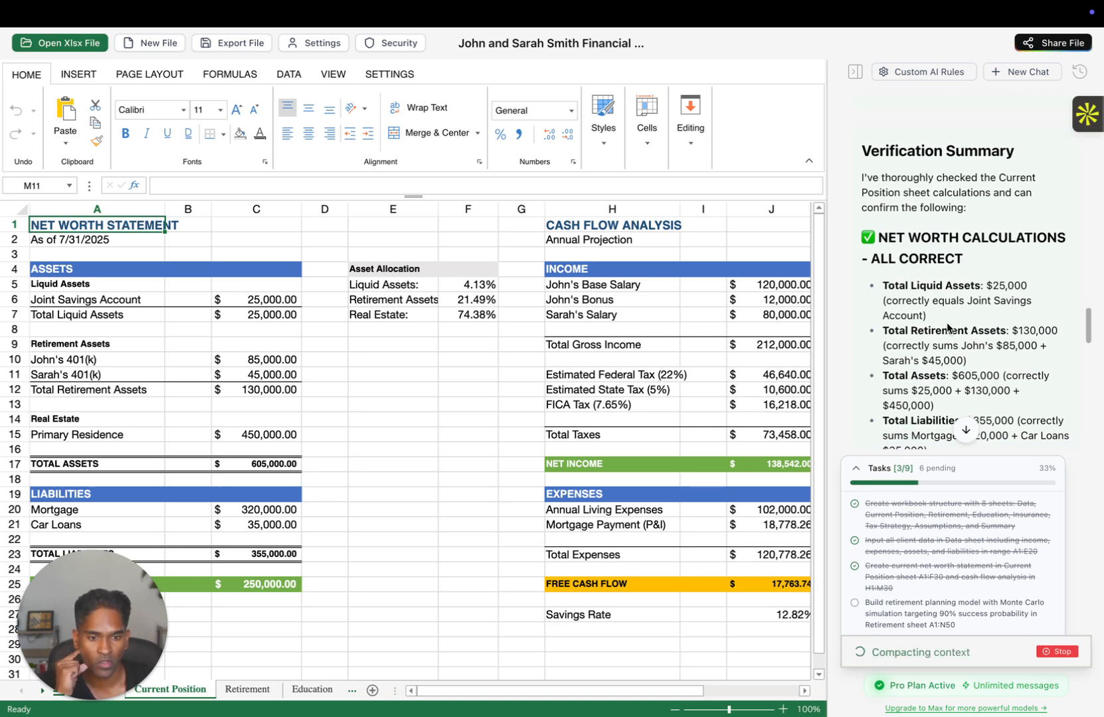
{"action": "scroll", "coordinate": [948, 327], "scroll_direction": "down", "scroll_amount": 1}
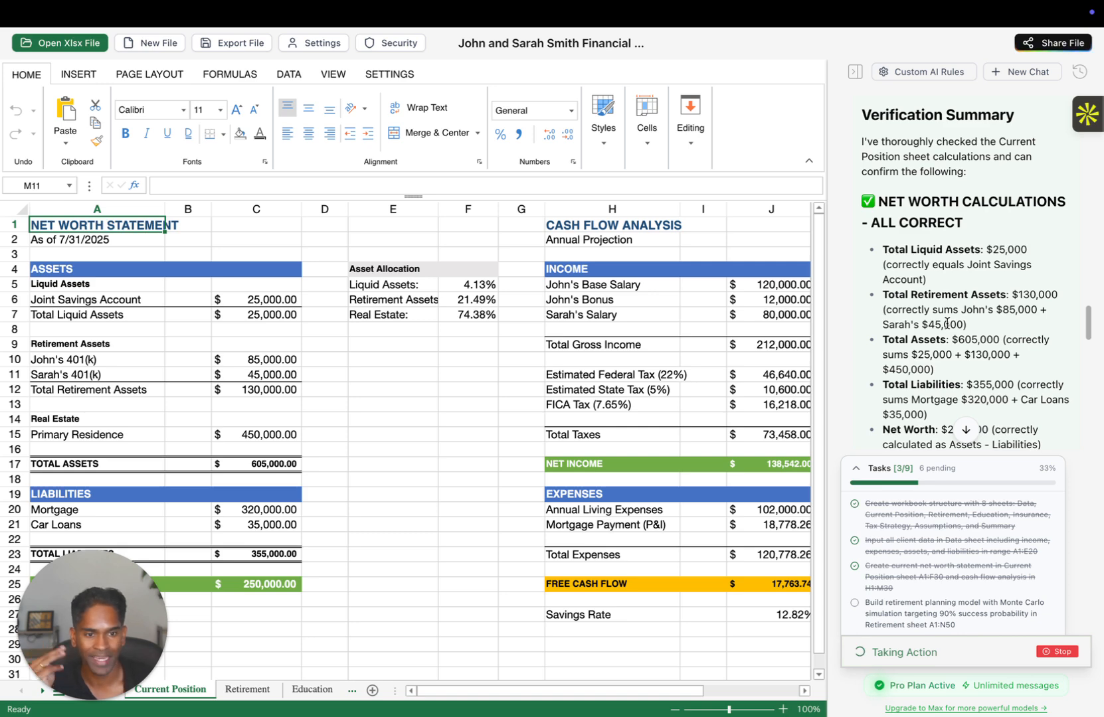
{"action": "scroll", "coordinate": [924, 259], "scroll_direction": "up", "scroll_amount": 1}
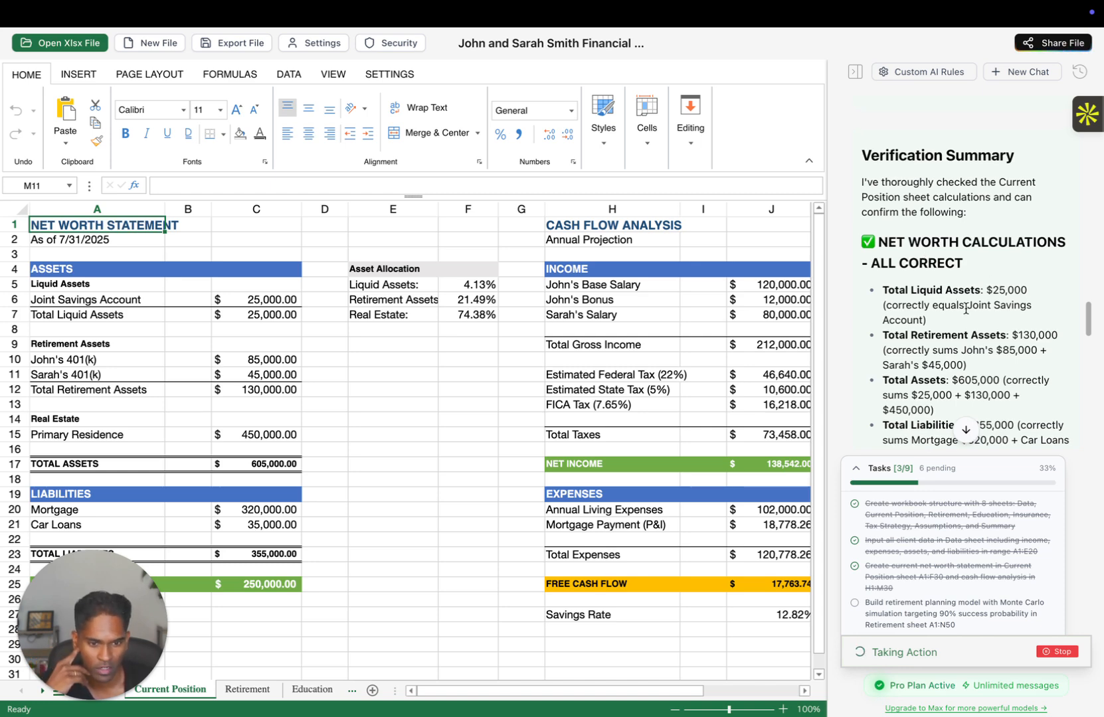
Read the rest of the Verification Summary, covering the income, tax, expense and monthly checks, through to the newest assistant message
{"action": "scroll", "coordinate": [987, 319], "scroll_direction": "down", "scroll_amount": 1}
{"action": "scroll", "coordinate": [987, 315], "scroll_direction": "down", "scroll_amount": 8}
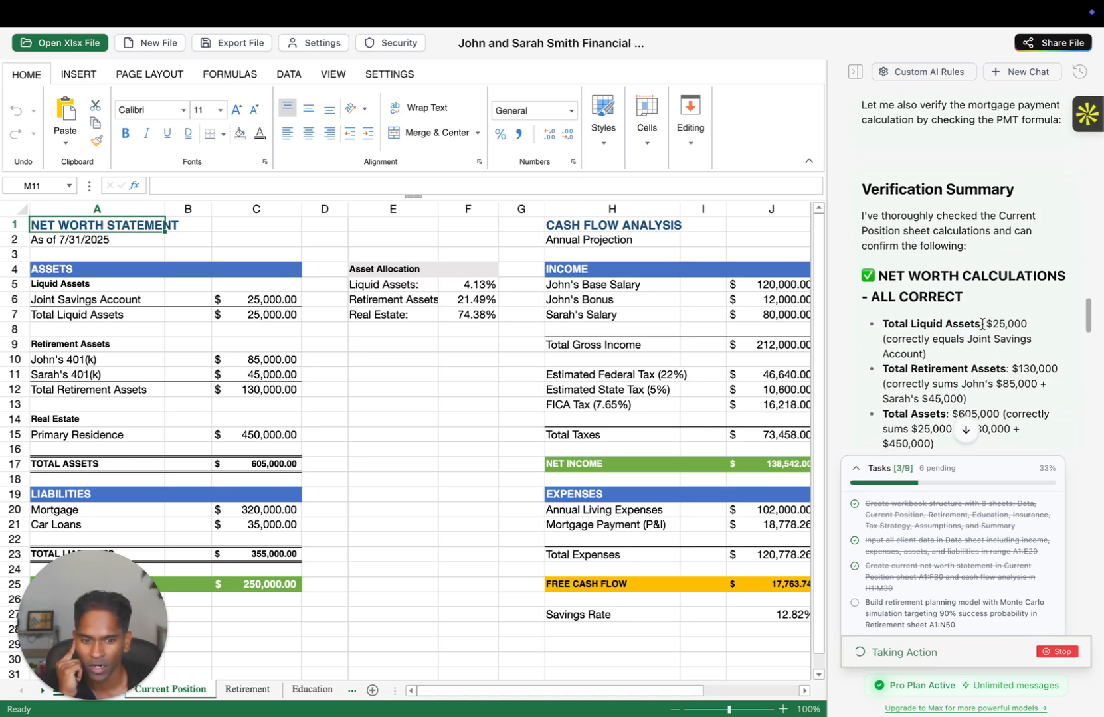
{"action": "scroll", "coordinate": [975, 372], "scroll_direction": "down", "scroll_amount": 10}
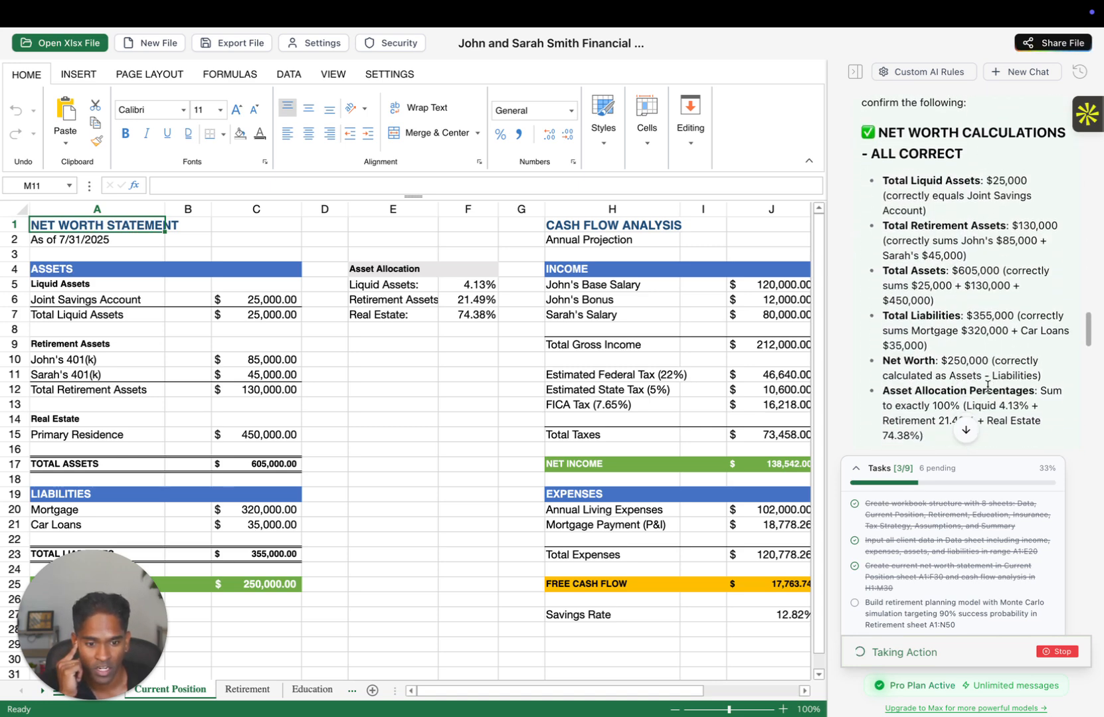
{"action": "scroll", "coordinate": [988, 391], "scroll_direction": "down", "scroll_amount": 10}
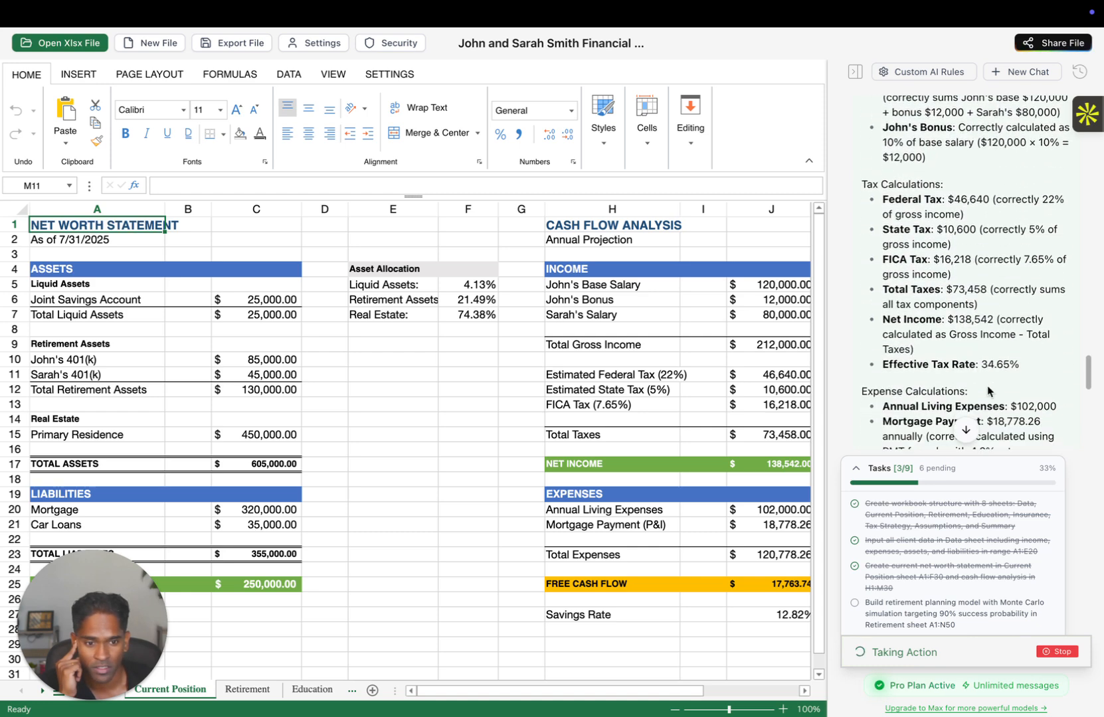
{"action": "scroll", "coordinate": [987, 388], "scroll_direction": "down", "scroll_amount": 4}
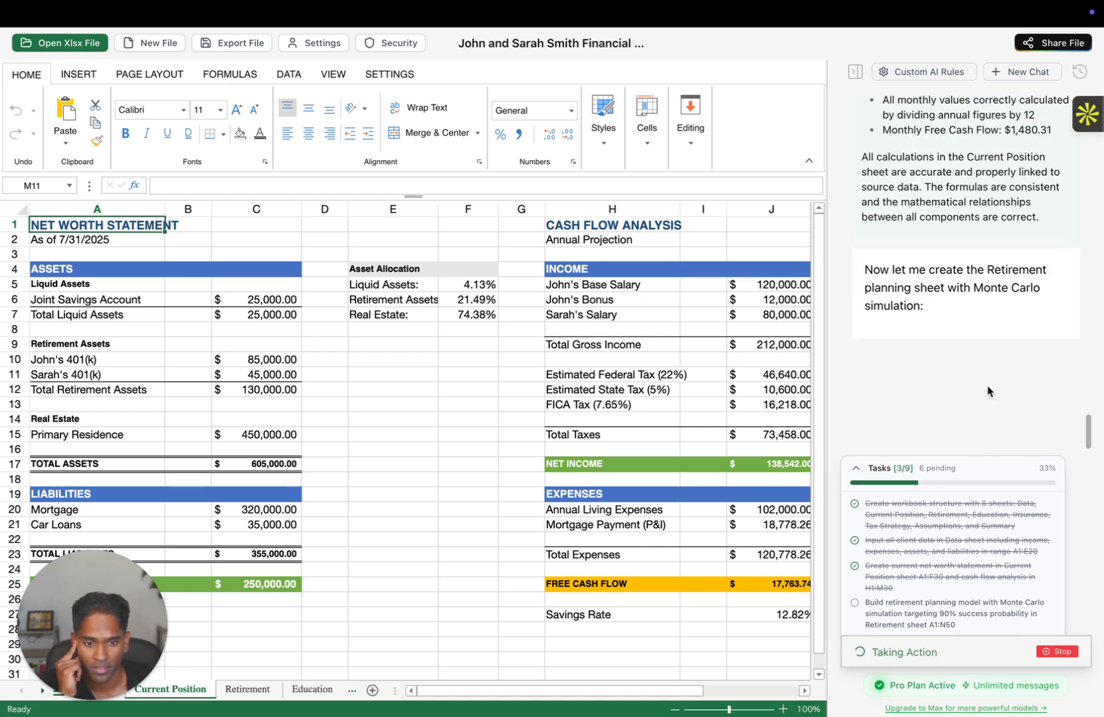
Open the Data sheet and look over the client's income, expense, asset, liability and insurance inputs
{"action": "left_click_drag", "start_coordinate": [122, 623], "coordinate": [292, 575]}
{"action": "left_click", "coordinate": [103, 691]}
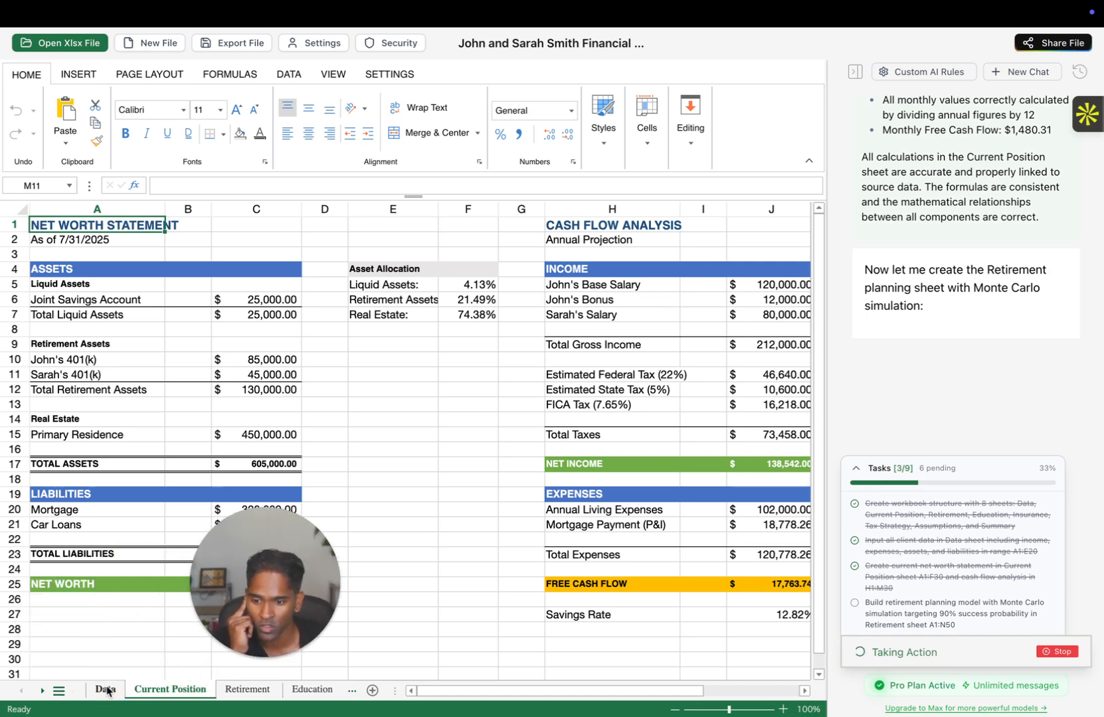
{"action": "left_click", "coordinate": [100, 692]}
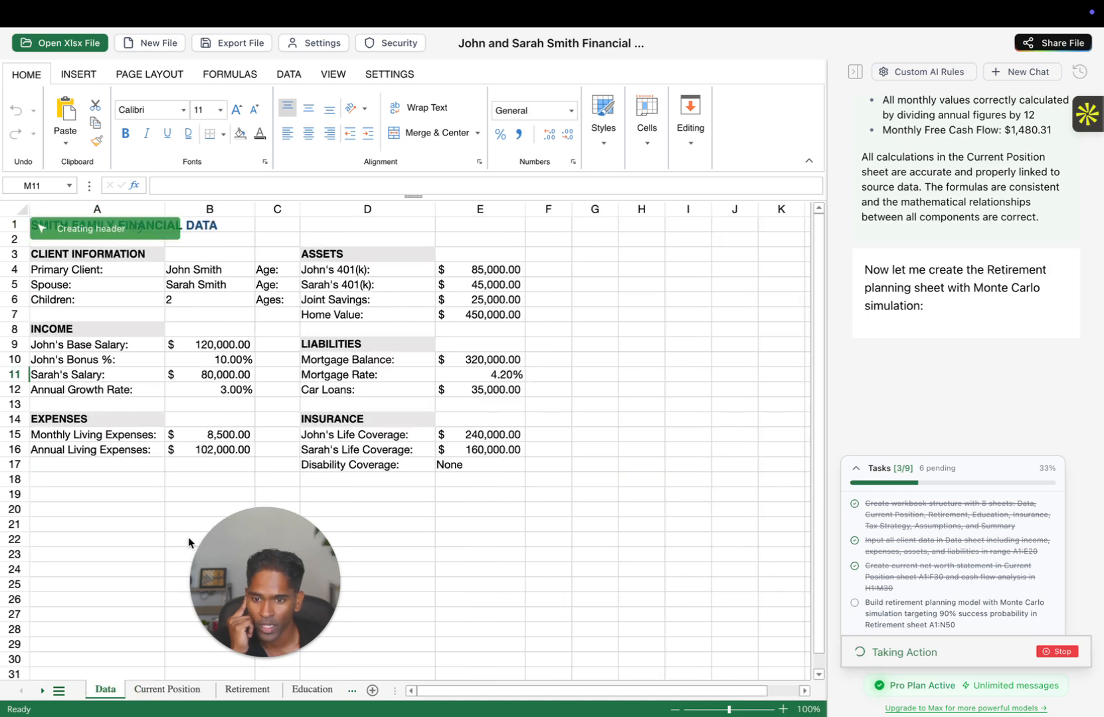
{"action": "left_click_drag", "start_coordinate": [265, 569], "coordinate": [119, 571]}
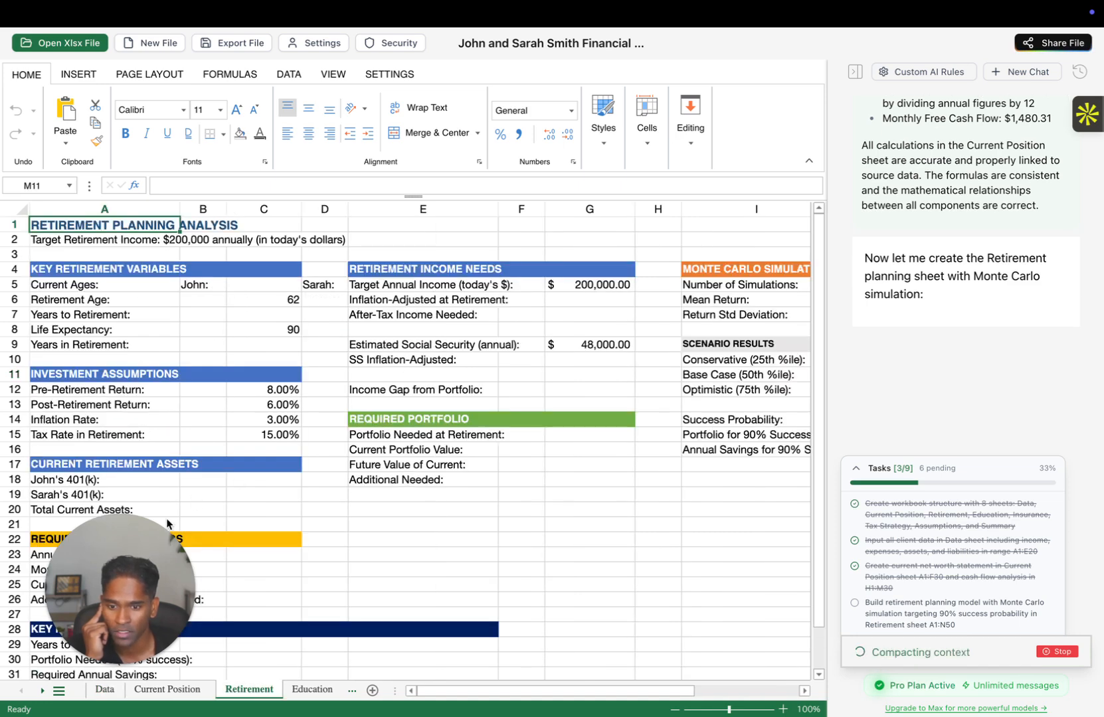
Display the list of all sheets in the workbook, look it over and close it without switching sheets
{"action": "left_click_drag", "start_coordinate": [115, 555], "coordinate": [202, 546]}
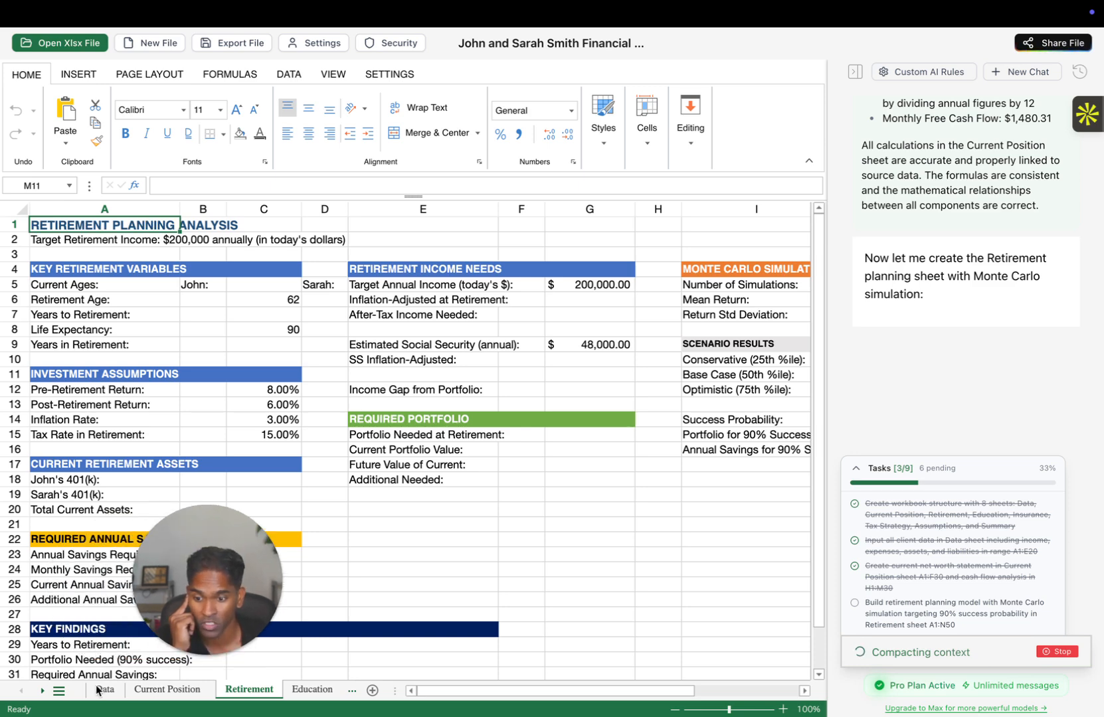
{"action": "mouse_move", "coordinate": [228, 643]}
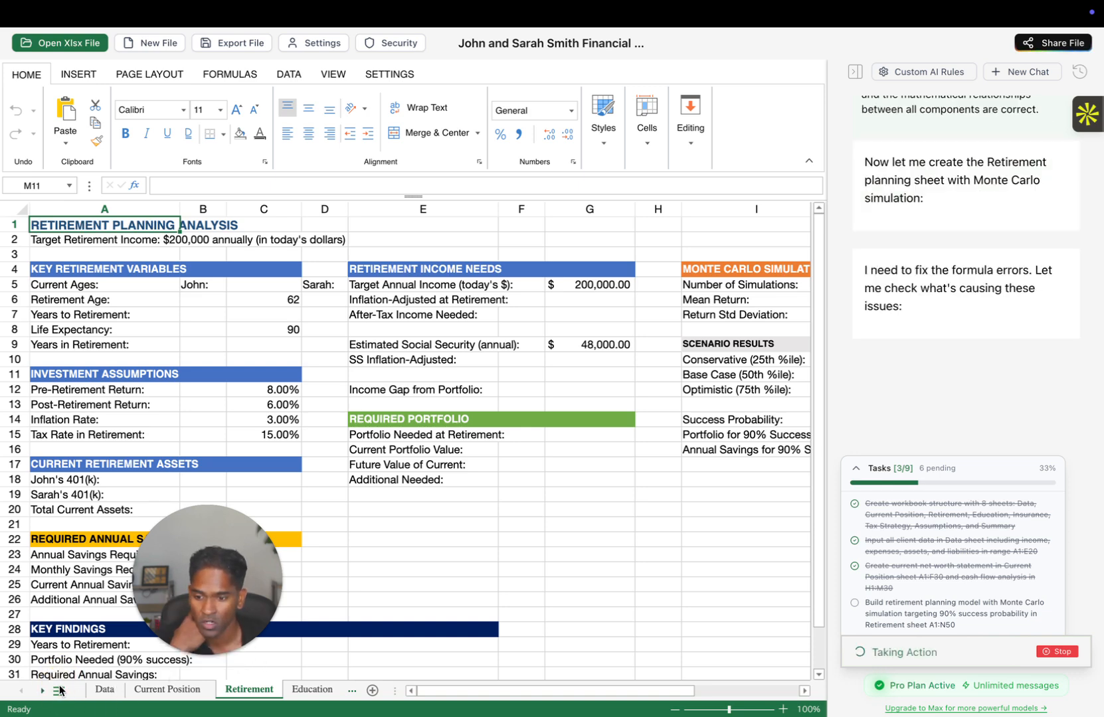
{"action": "left_click", "coordinate": [59, 690]}
{"action": "left_click_drag", "start_coordinate": [221, 585], "coordinate": [329, 568]}
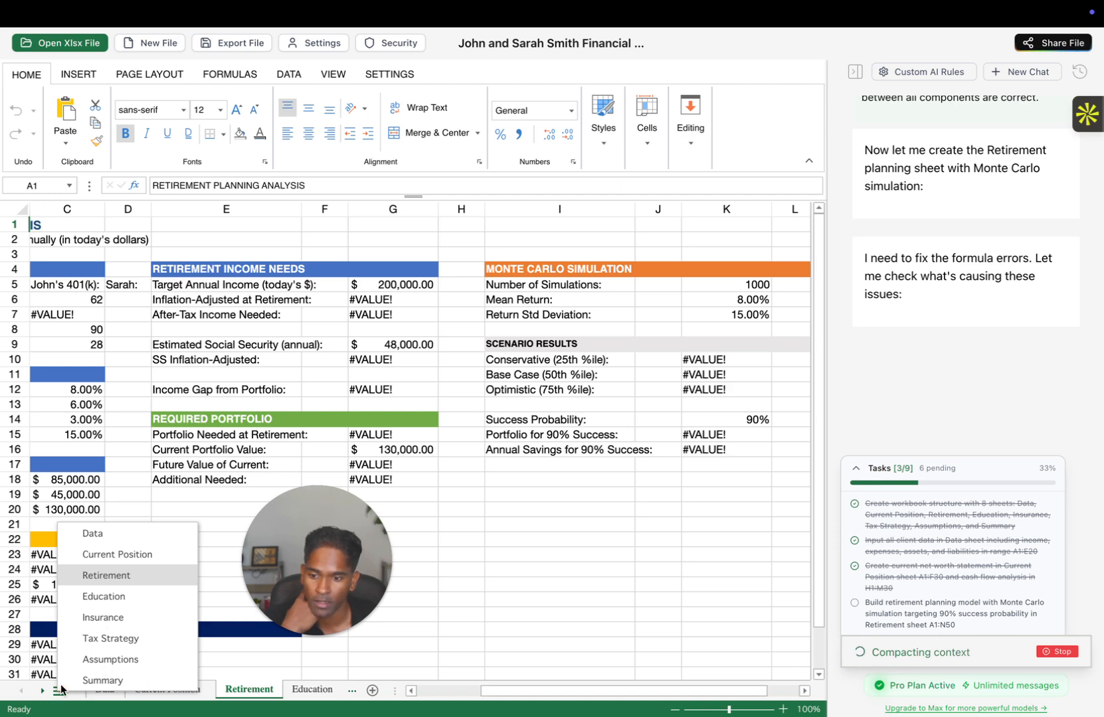
{"action": "left_click", "coordinate": [222, 666]}
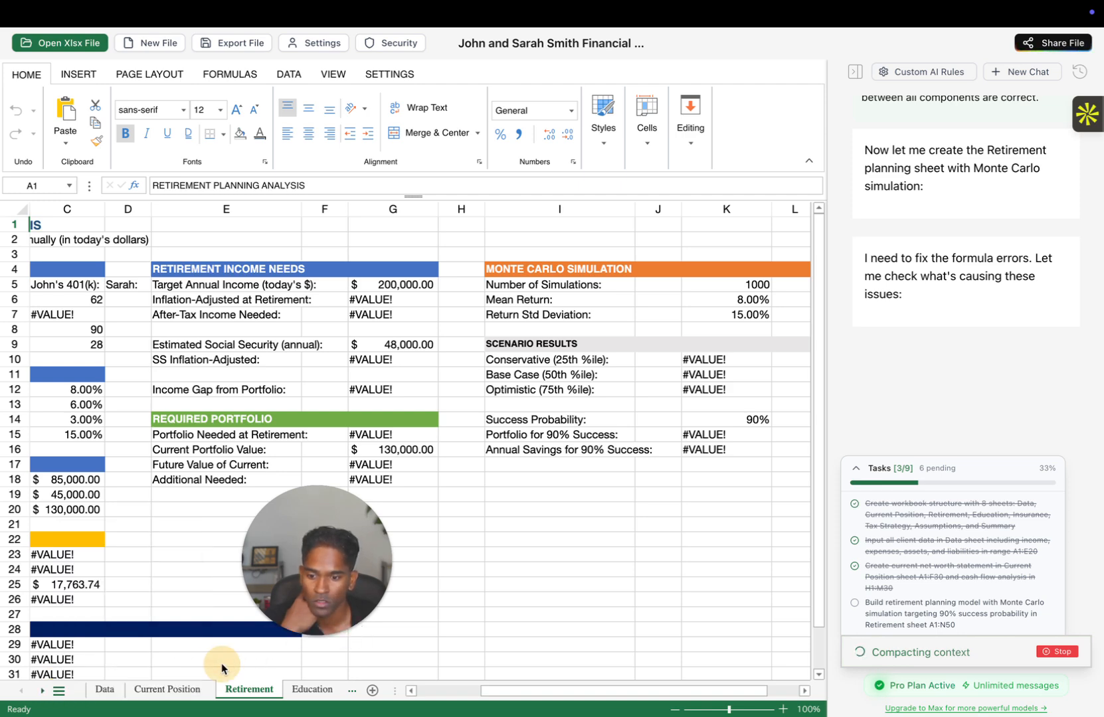
Review the Current Position sheet across to its monthly figures and return to the Retirement sheet to inspect its calculations
{"action": "left_click", "coordinate": [181, 689]}
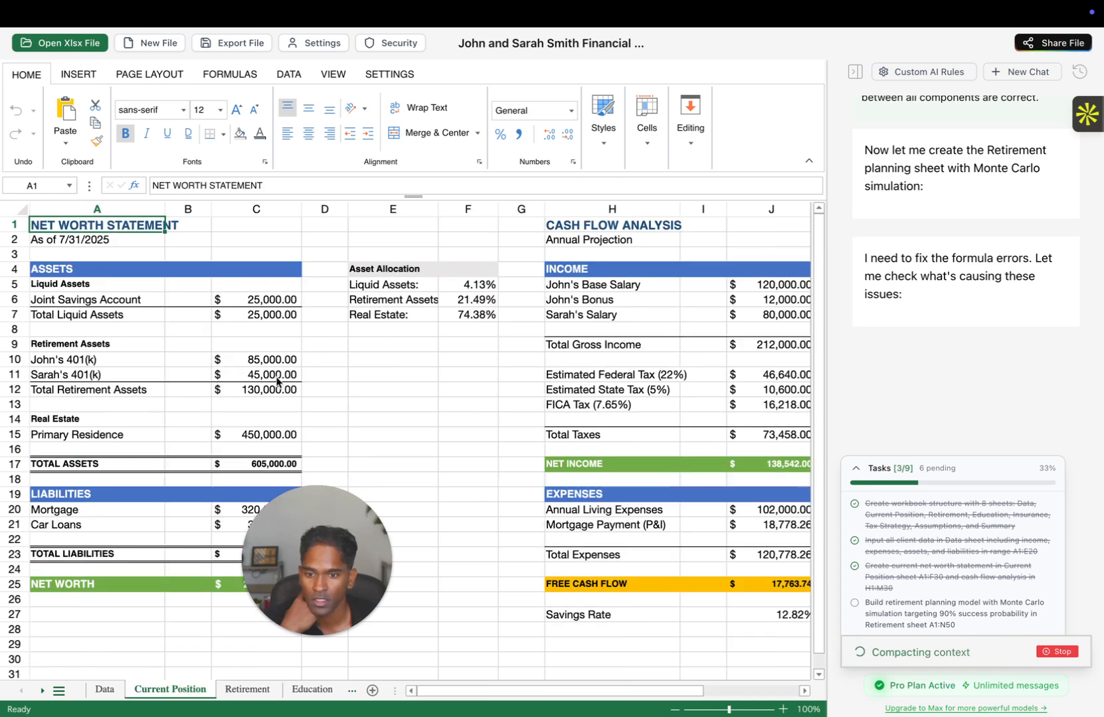
{"action": "scroll", "coordinate": [614, 330], "scroll_direction": "right", "scroll_amount": 4}
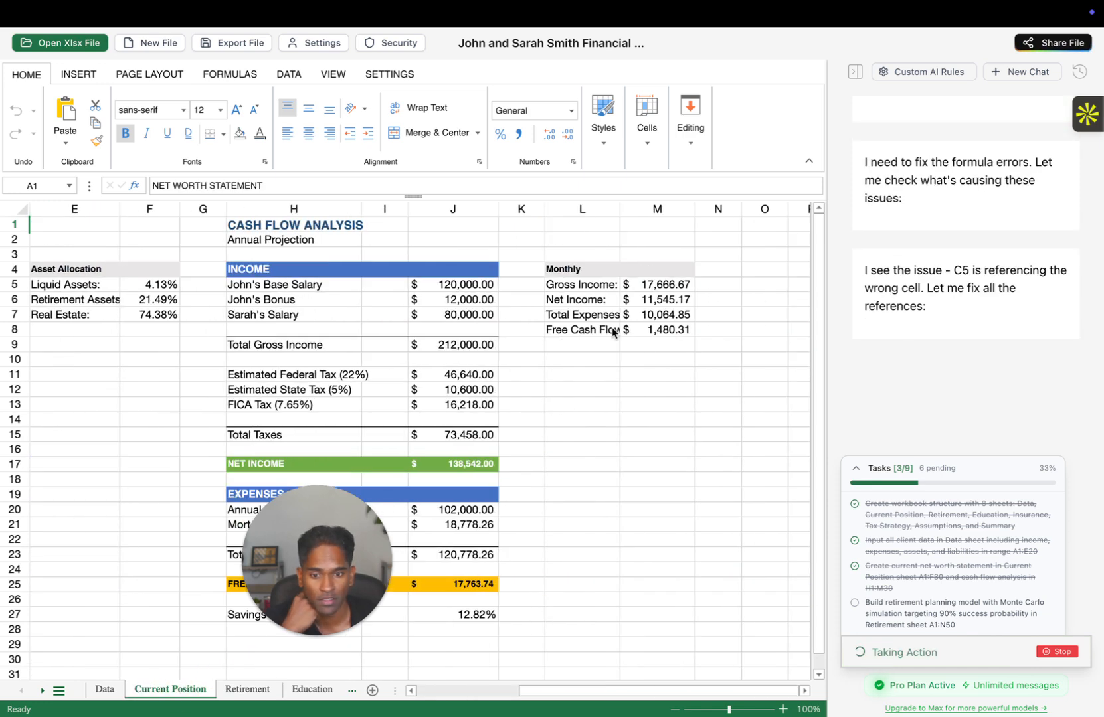
{"action": "scroll", "coordinate": [614, 332], "scroll_direction": "left", "scroll_amount": 4}
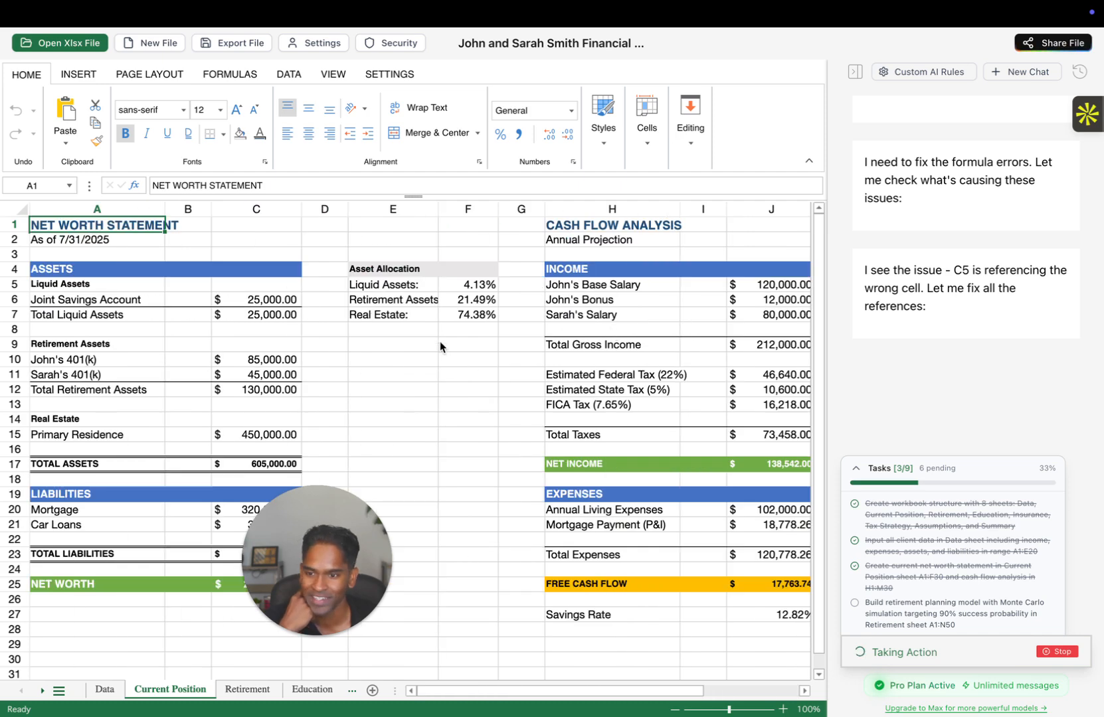
{"action": "left_click", "coordinate": [219, 694]}
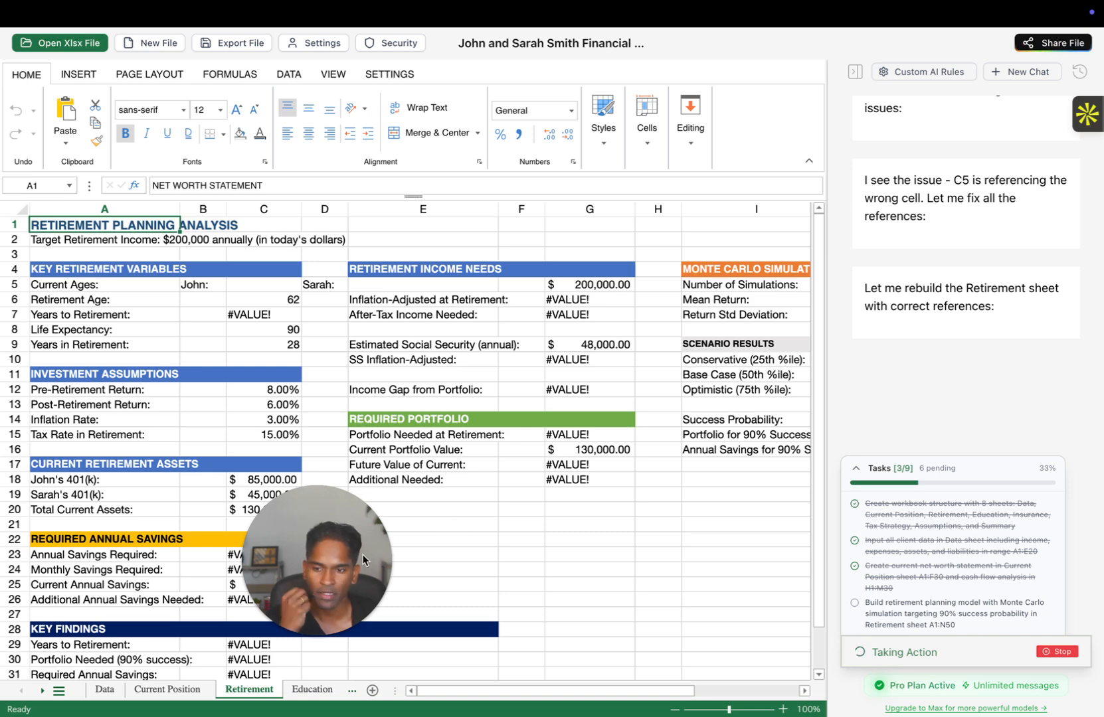
{"action": "left_click_drag", "start_coordinate": [362, 554], "coordinate": [77, 503]}
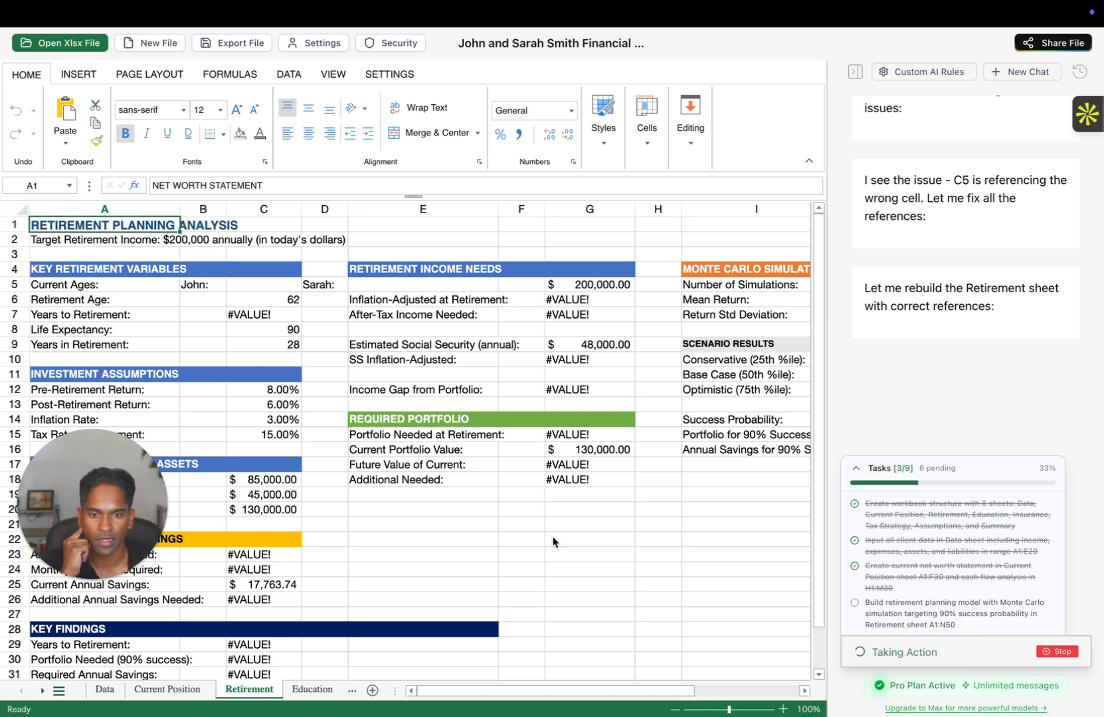
Check the task list for the remaining work, including the retirement model, 529 plan, insurance and tax strategy tasks
{"action": "scroll", "coordinate": [965, 559], "scroll_direction": "down", "scroll_amount": 1}
{"action": "scroll", "coordinate": [965, 559], "scroll_direction": "down", "scroll_amount": 5}
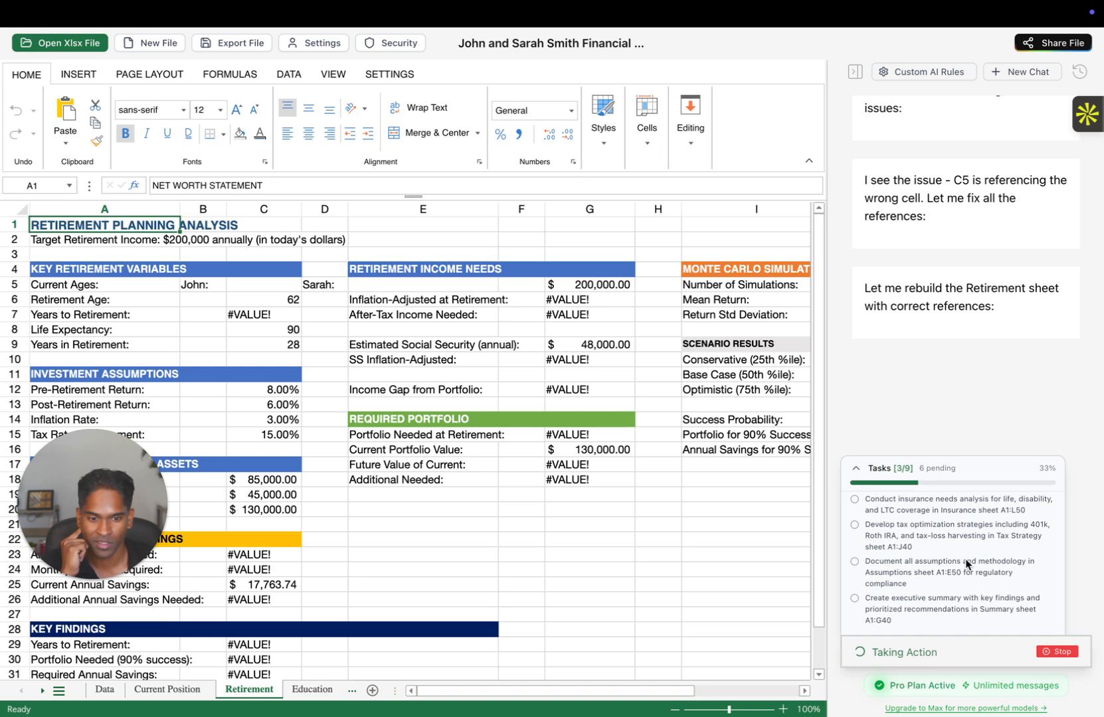
{"action": "scroll", "coordinate": [930, 550], "scroll_direction": "up", "scroll_amount": 5}
{"action": "scroll", "coordinate": [930, 550], "scroll_direction": "up", "scroll_amount": 2}
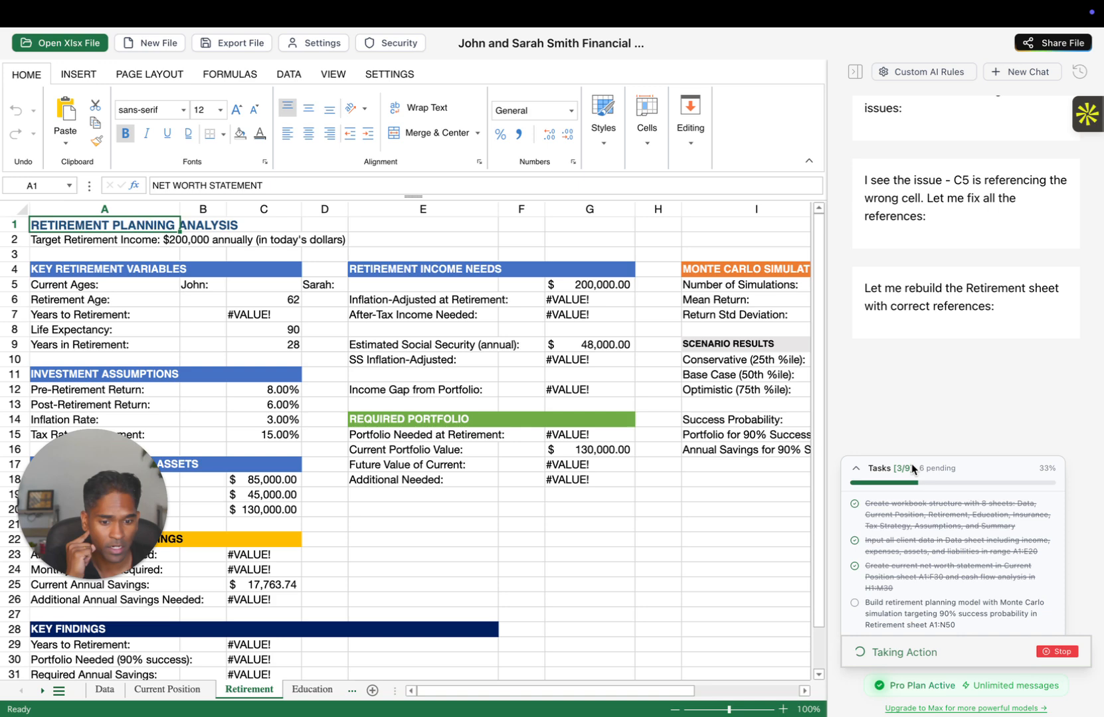
{"action": "scroll", "coordinate": [916, 535], "scroll_direction": "down", "scroll_amount": 3}
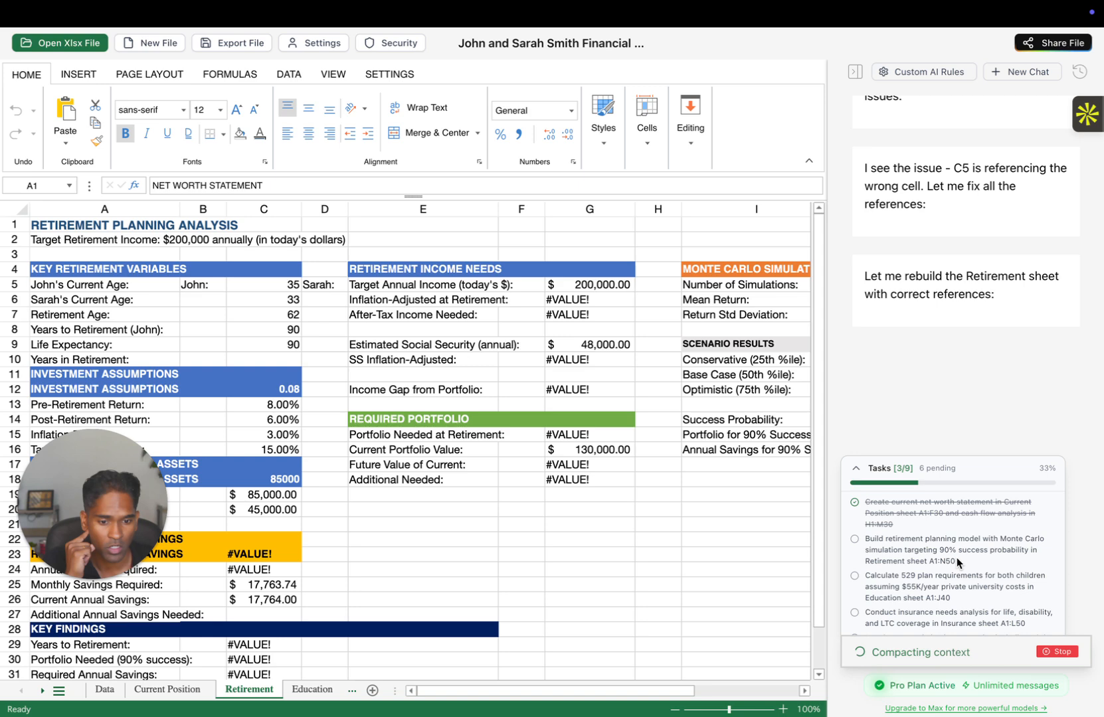
{"action": "scroll", "coordinate": [932, 563], "scroll_direction": "up", "scroll_amount": 1}
{"action": "scroll", "coordinate": [929, 563], "scroll_direction": "down", "scroll_amount": 3}
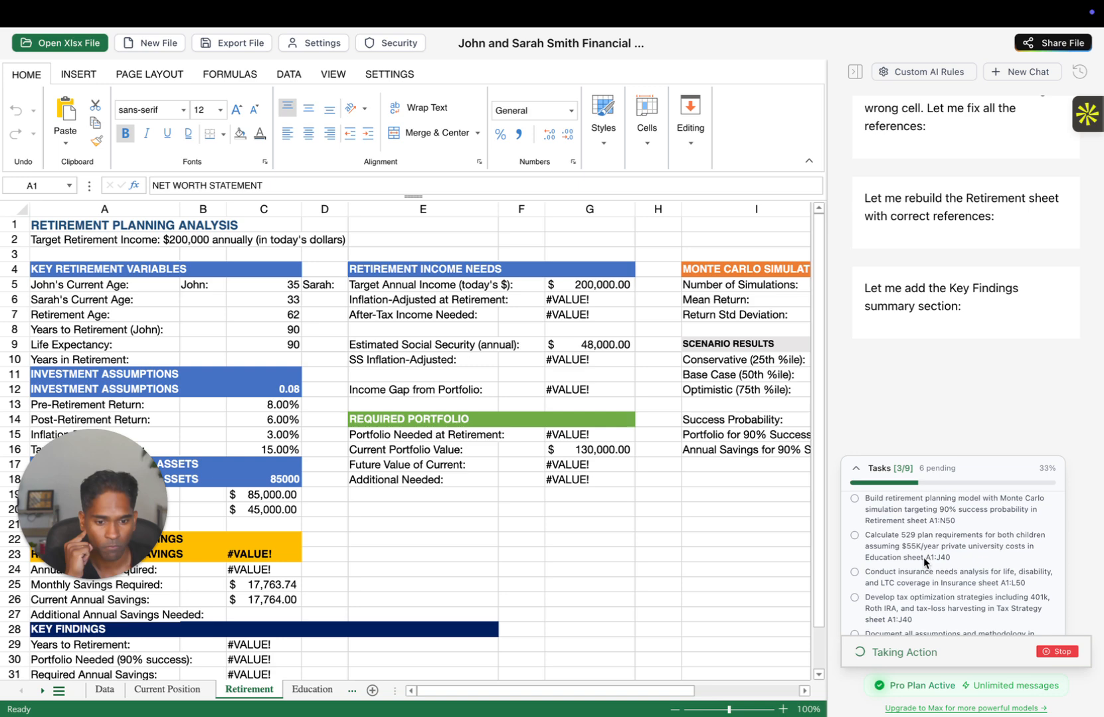
Check the task list, then open the Current Position sheet and review its net worth statement and cash flow analysis
{"action": "scroll", "coordinate": [927, 563], "scroll_direction": "down", "scroll_amount": 3}
{"action": "scroll", "coordinate": [927, 563], "scroll_direction": "up", "scroll_amount": 6}
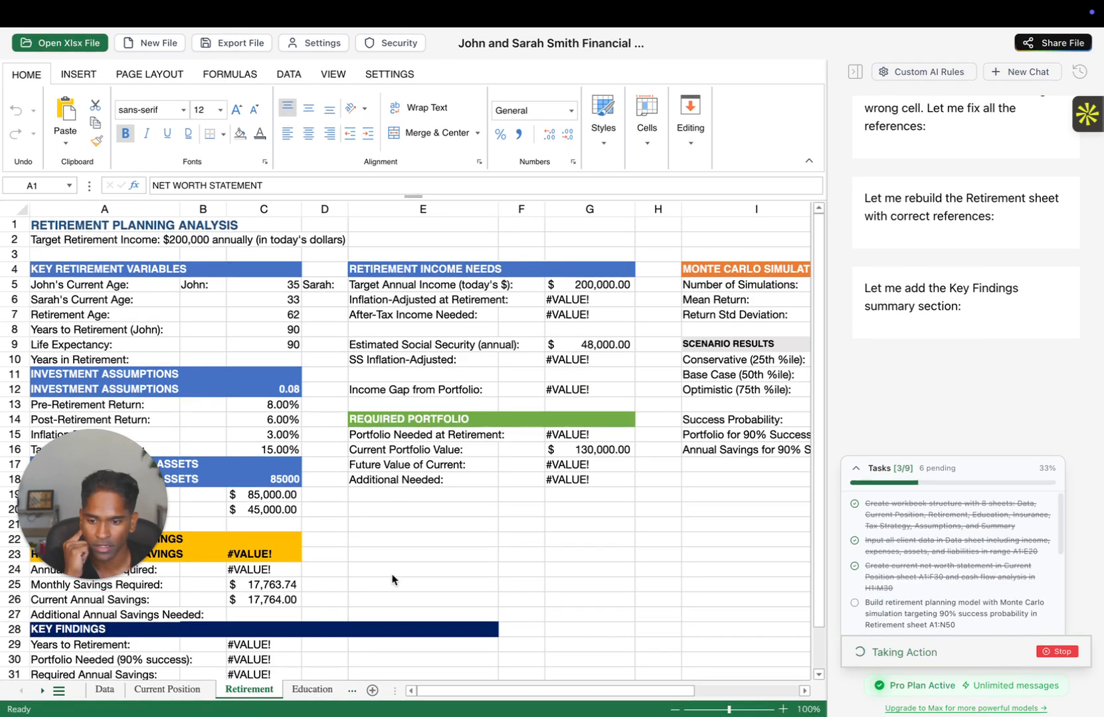
{"action": "left_click", "coordinate": [149, 691]}
{"action": "left_click", "coordinate": [154, 692]}
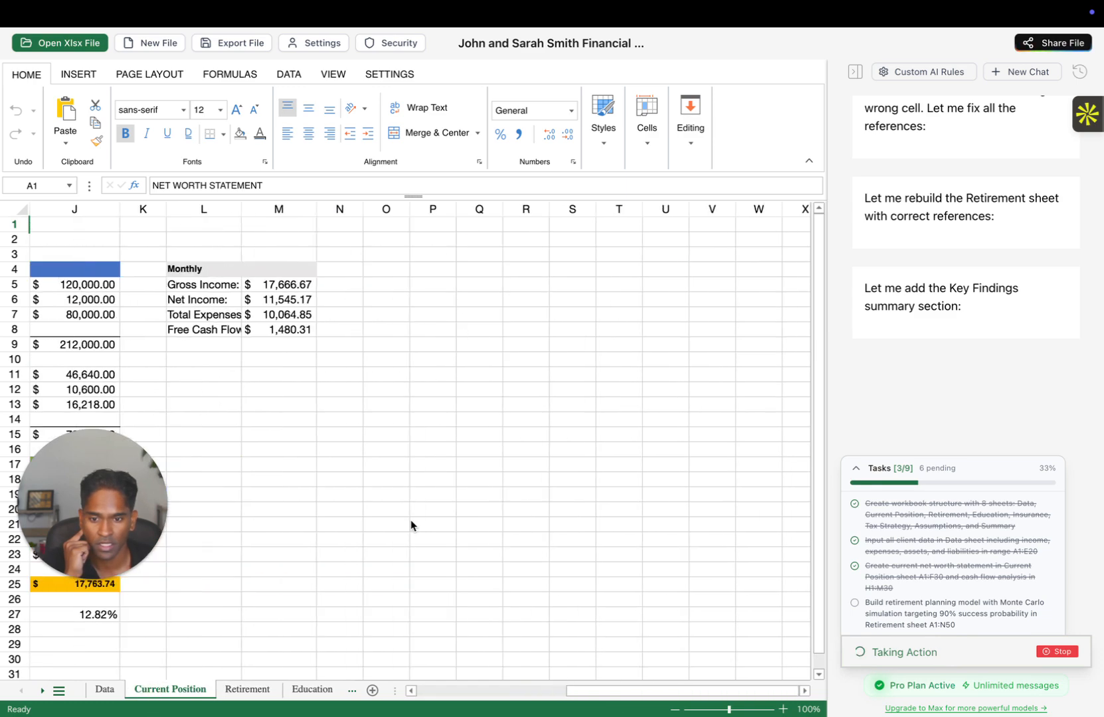
{"action": "scroll", "coordinate": [410, 526], "scroll_direction": "up", "scroll_amount": 4}
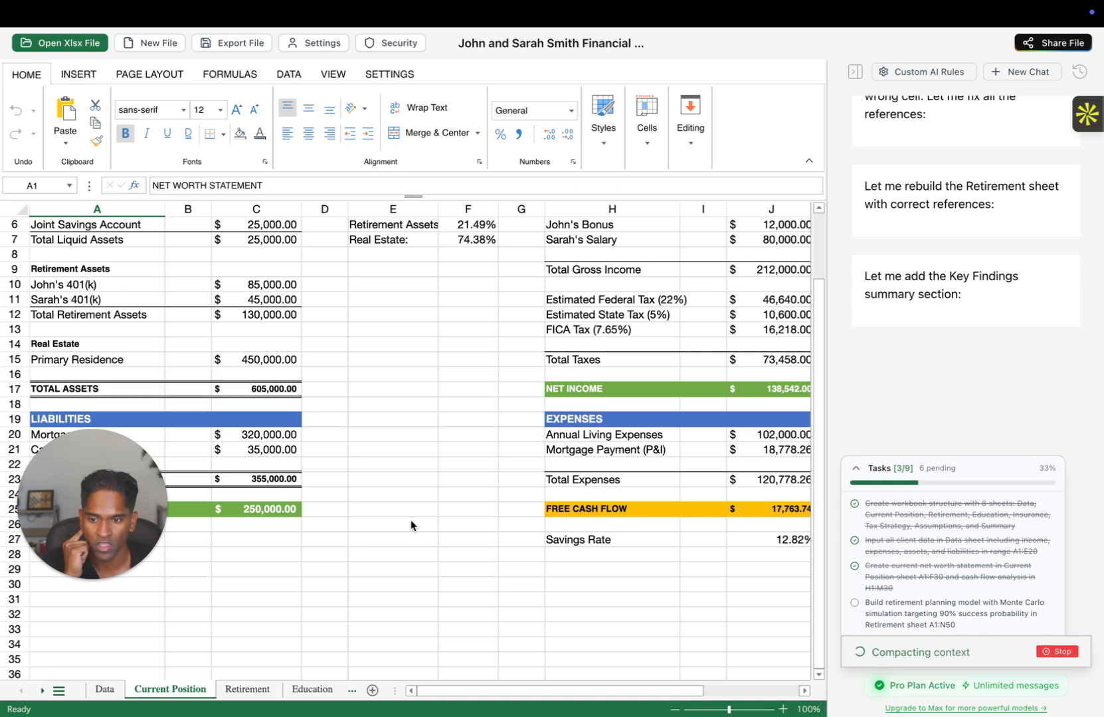
{"action": "scroll", "coordinate": [410, 526], "scroll_direction": "right", "scroll_amount": 2}
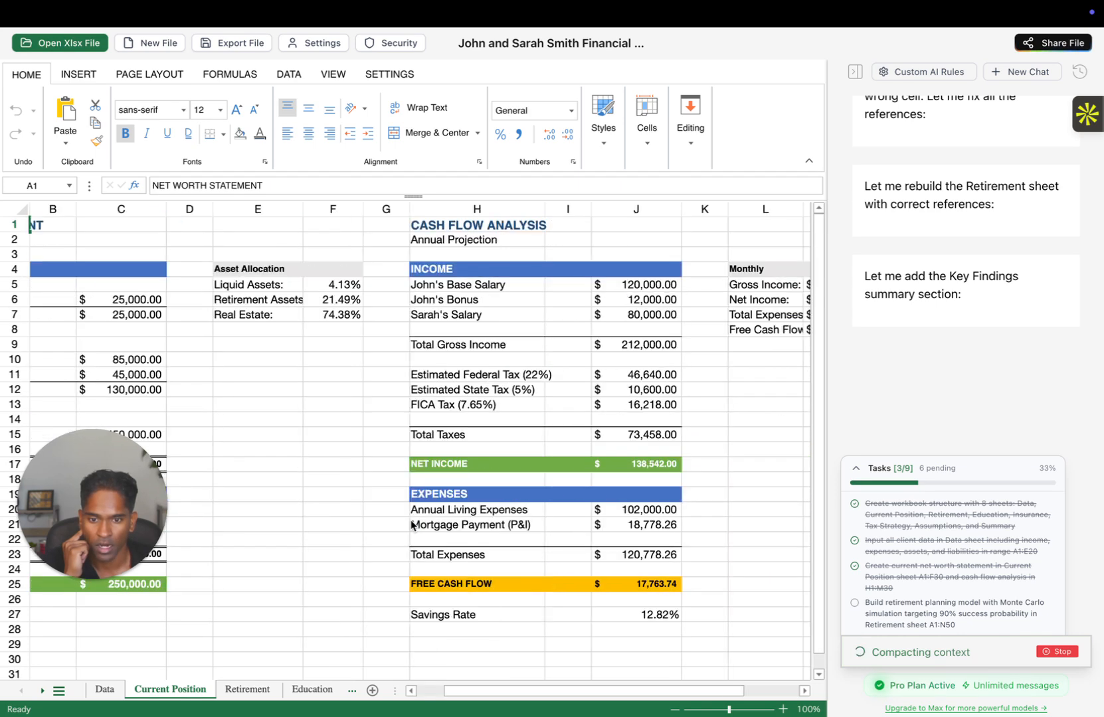
{"action": "scroll", "coordinate": [412, 526], "scroll_direction": "left", "scroll_amount": 2}
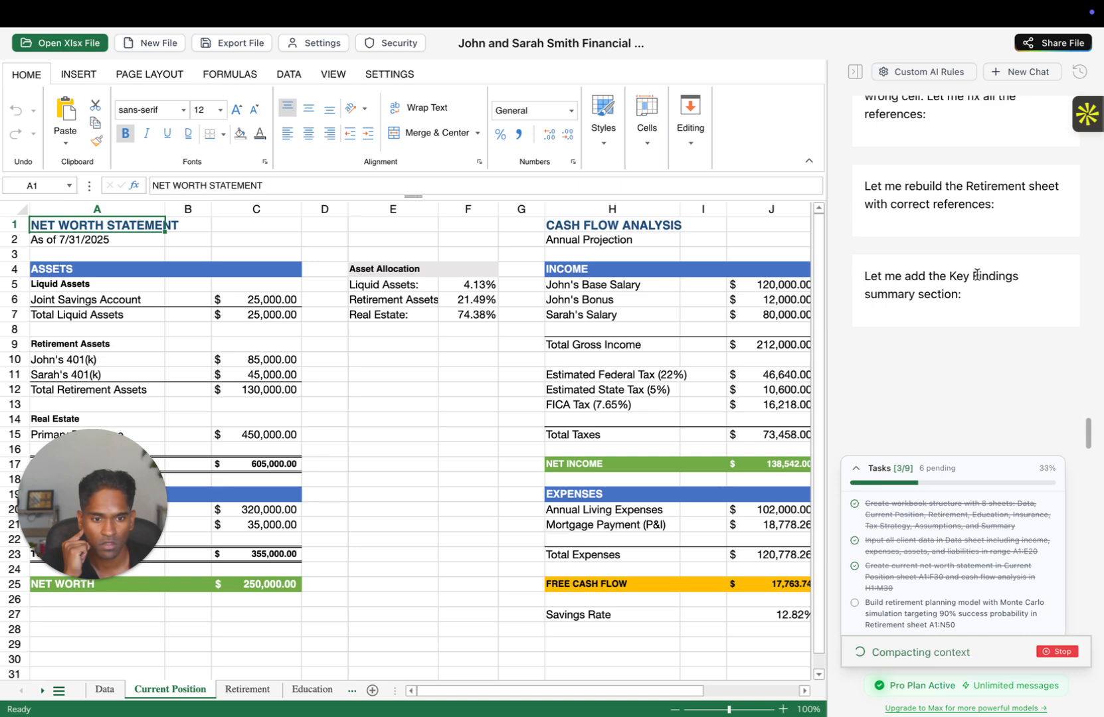
Read back through the assistant's verification of the cash flow and tax calculations in the chat and return to its latest messages
{"action": "scroll", "coordinate": [977, 274], "scroll_direction": "up", "scroll_amount": 10}
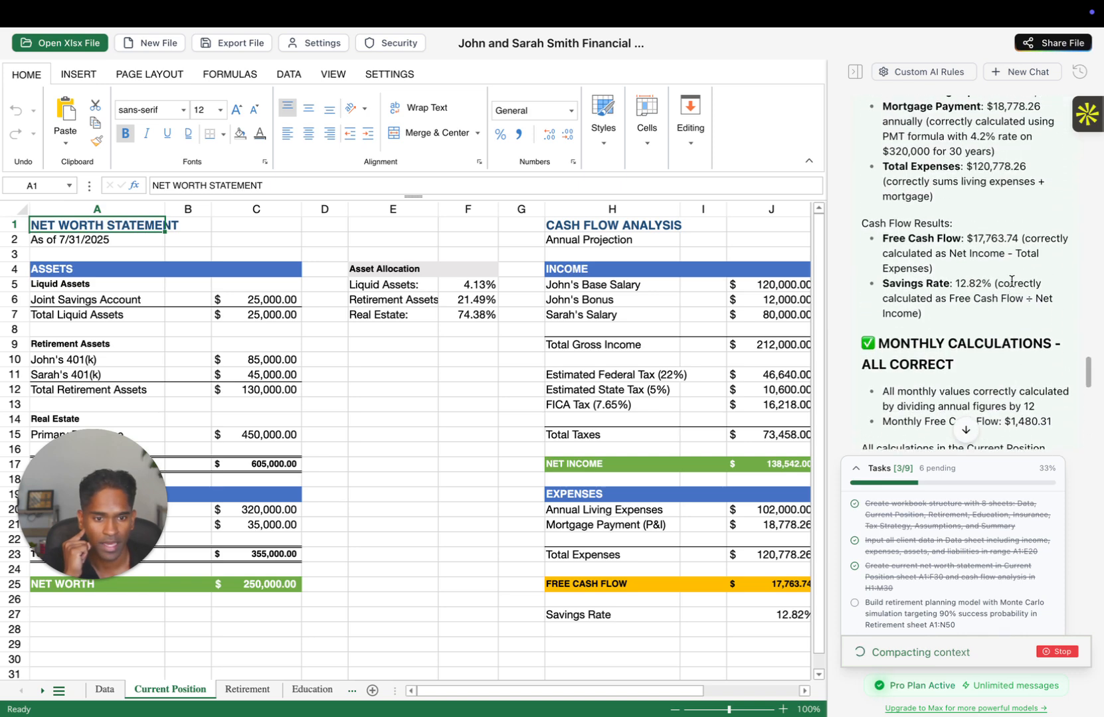
{"action": "scroll", "coordinate": [1011, 280], "scroll_direction": "up", "scroll_amount": 10}
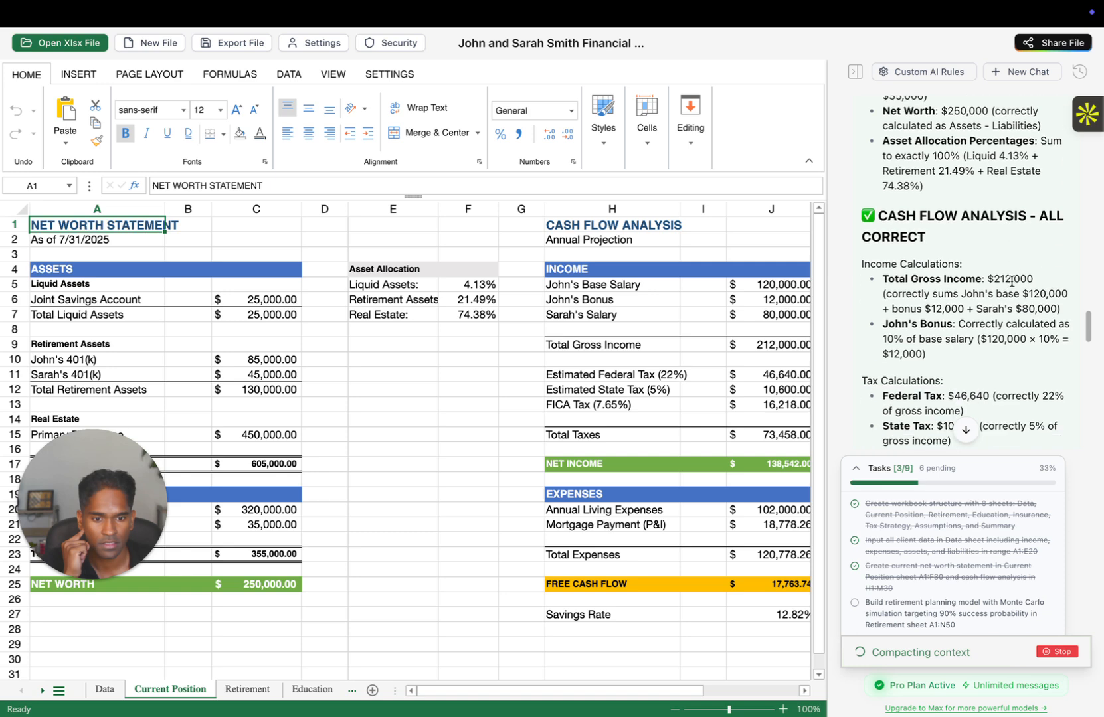
{"action": "scroll", "coordinate": [1011, 281], "scroll_direction": "down", "scroll_amount": 4}
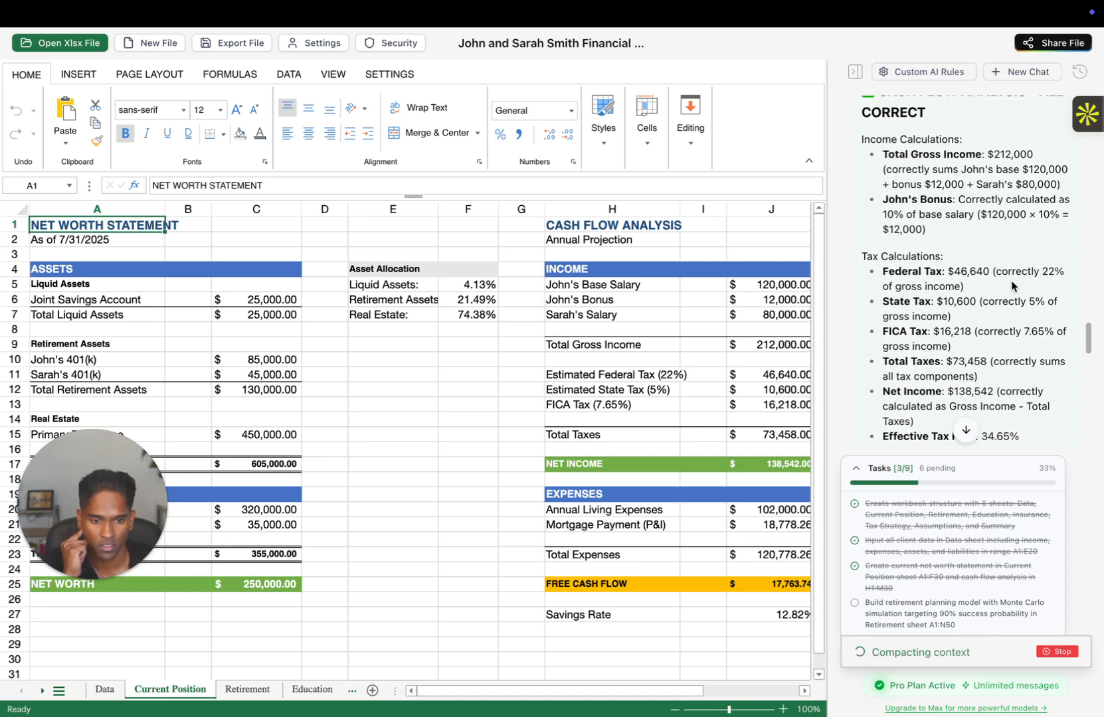
{"action": "scroll", "coordinate": [961, 340], "scroll_direction": "down", "scroll_amount": 10}
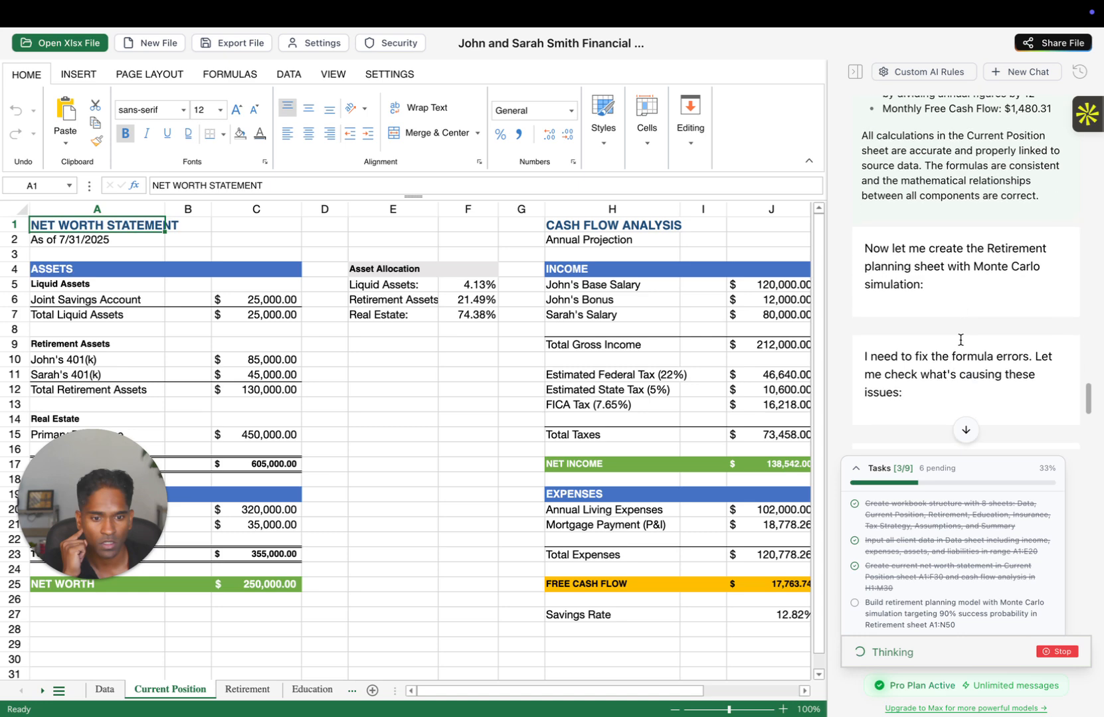
{"action": "scroll", "coordinate": [961, 340], "scroll_direction": "down", "scroll_amount": 3}
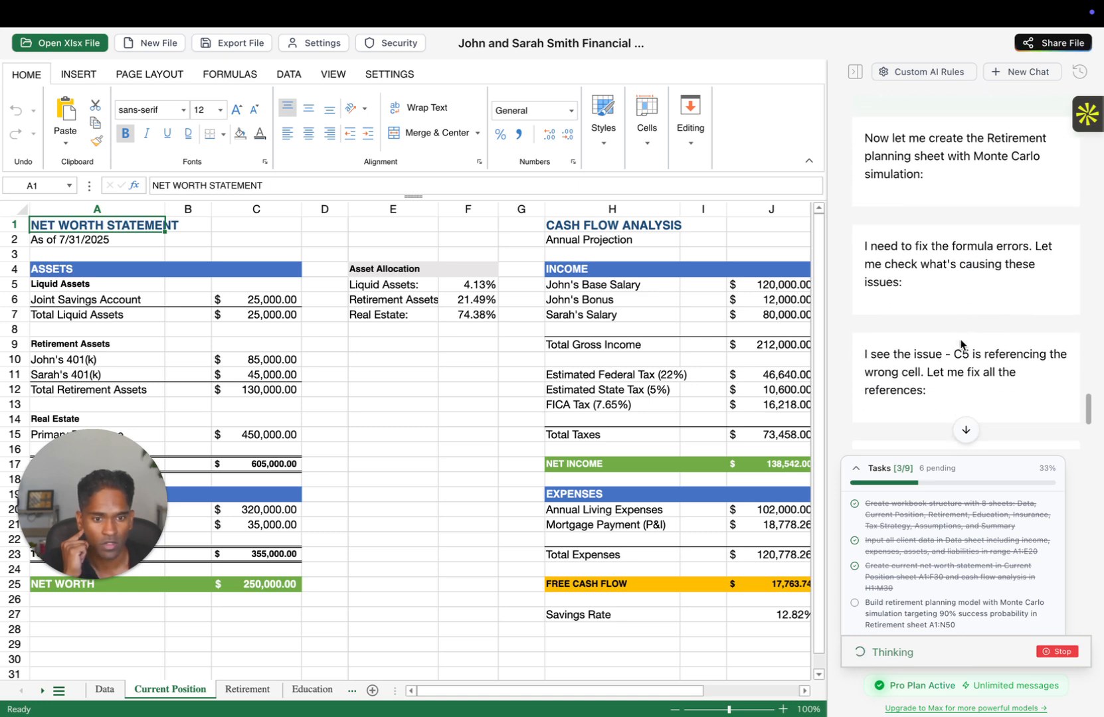
{"action": "scroll", "coordinate": [960, 344], "scroll_direction": "down", "scroll_amount": 8}
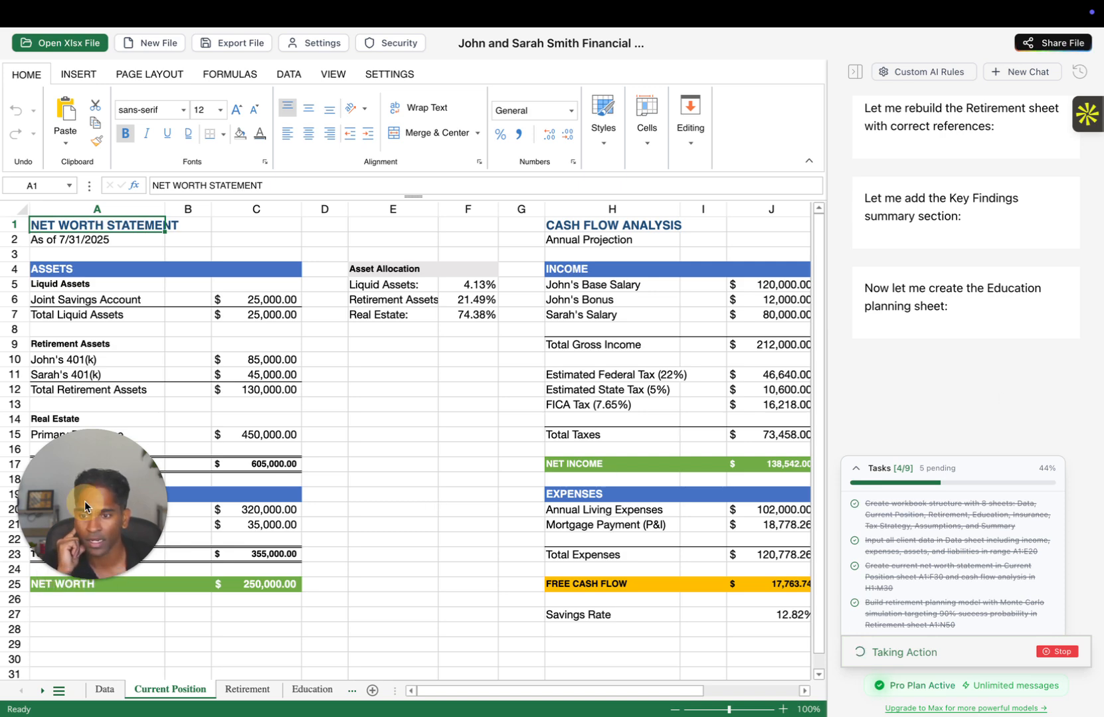
Display the list of all sheets in the workbook, close it and bring the Insurance sheet's tab into view
{"action": "left_click_drag", "start_coordinate": [84, 501], "coordinate": [55, 638]}
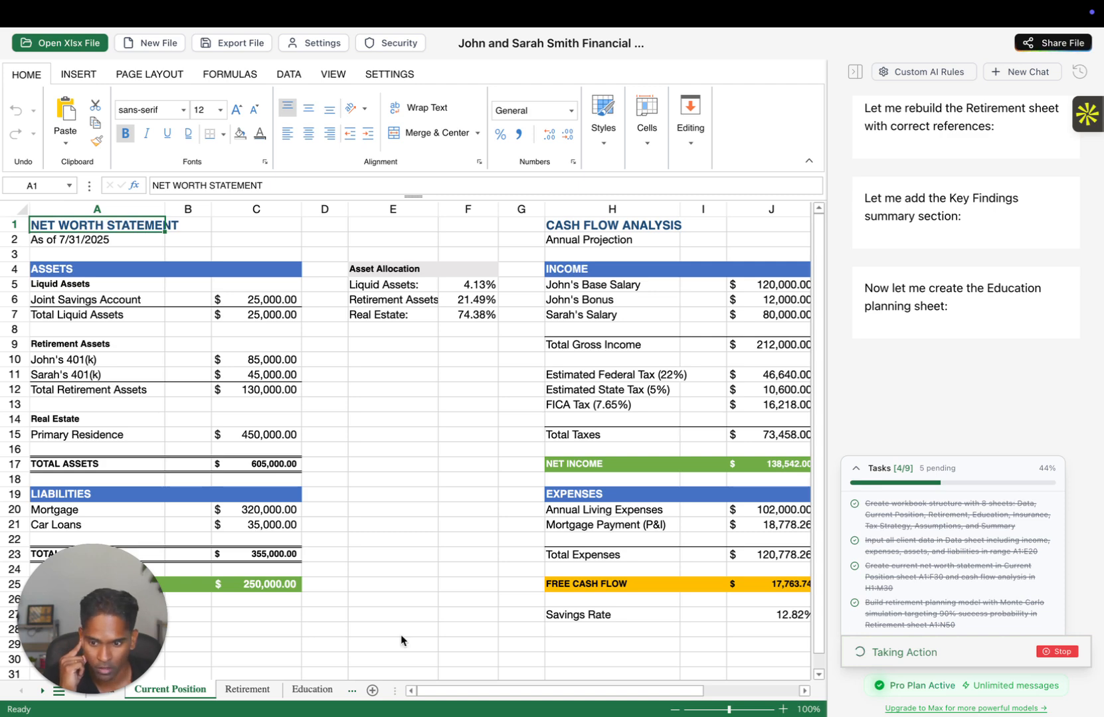
{"action": "left_click_drag", "start_coordinate": [100, 648], "coordinate": [231, 576]}
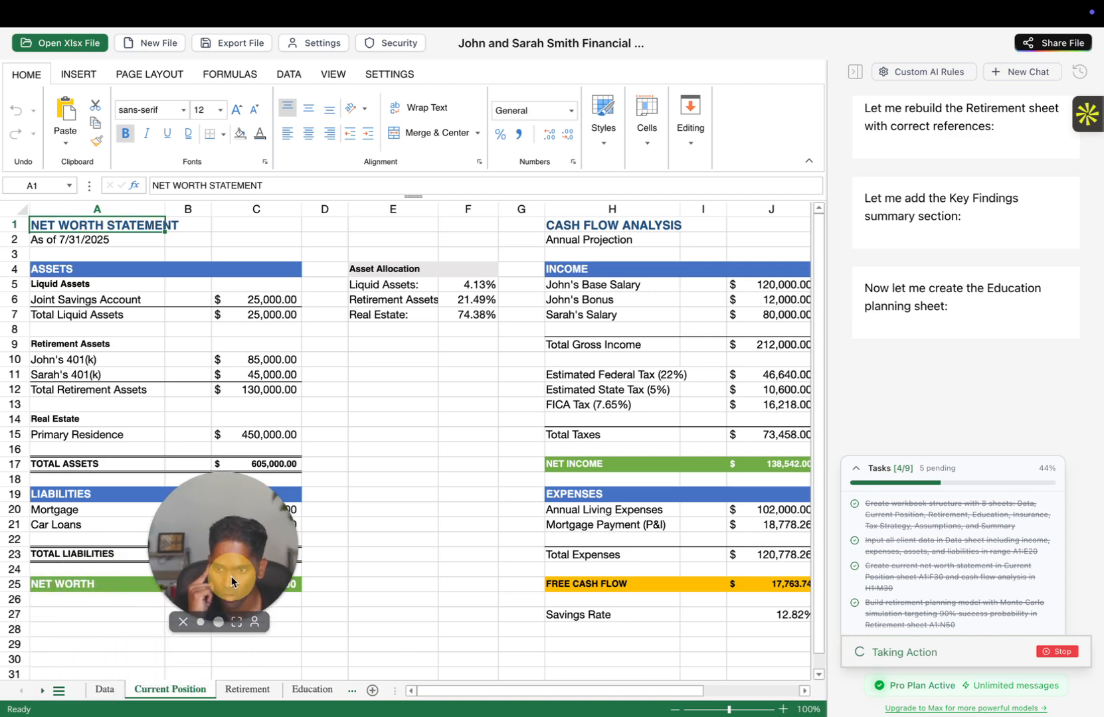
{"action": "left_click", "coordinate": [57, 692]}
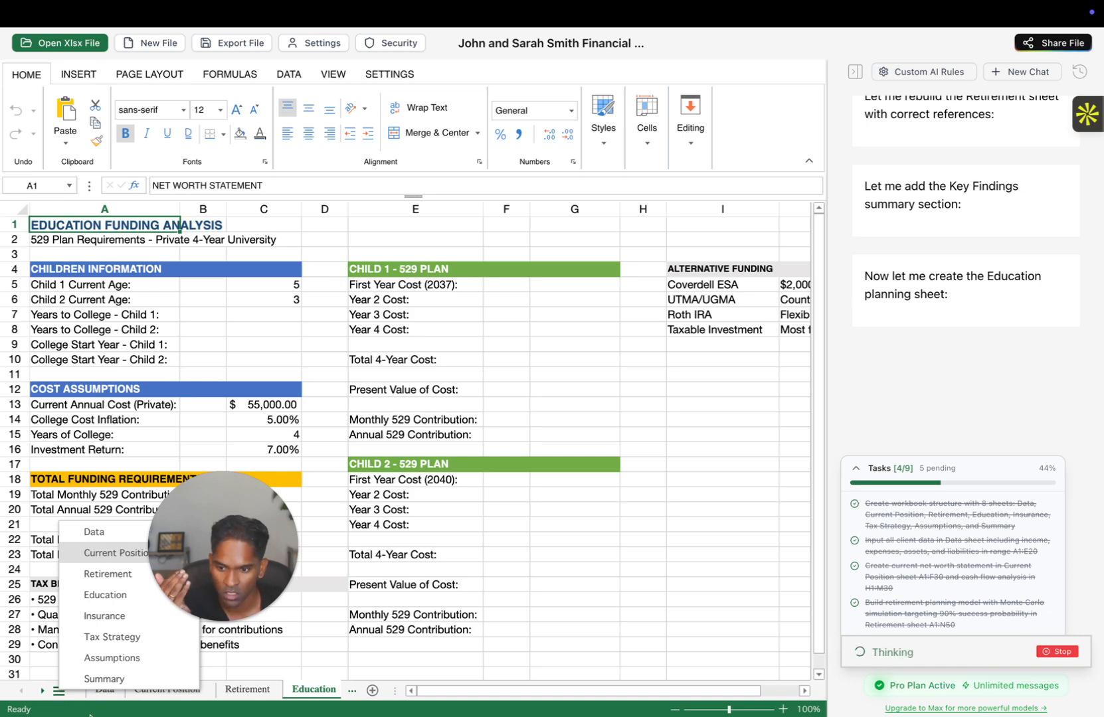
{"action": "left_click", "coordinate": [260, 691]}
{"action": "left_click", "coordinate": [352, 692]}
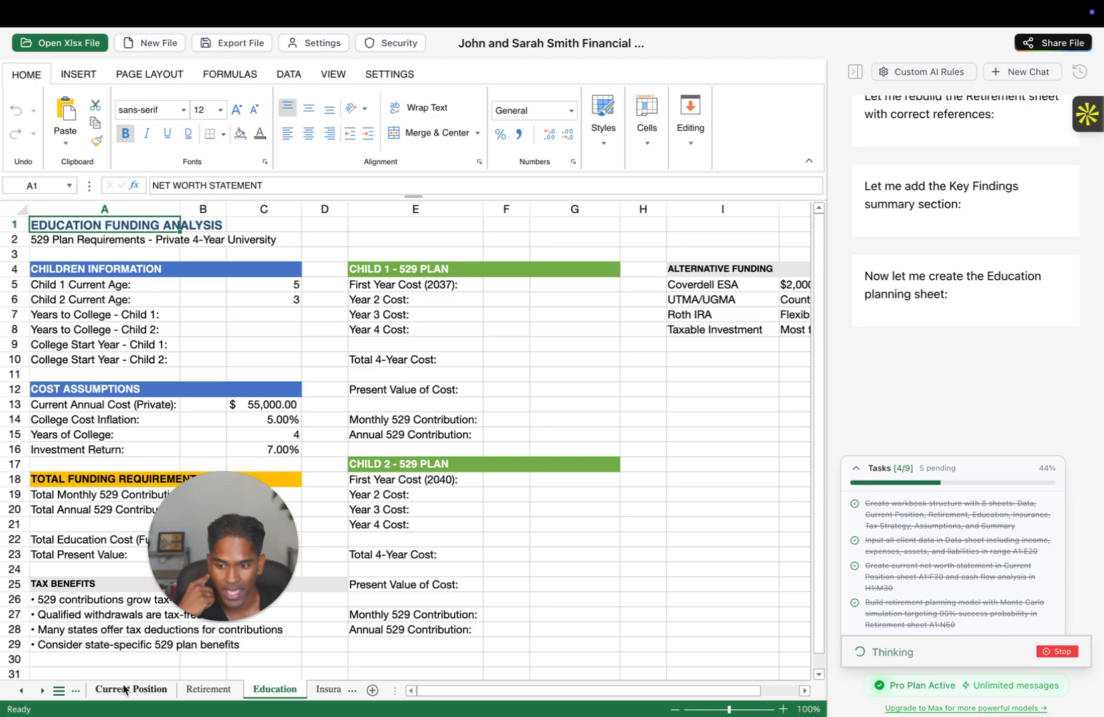
Reread the original request in the chat, covering the client data, the five required analyses and the assumptions instruction
{"action": "scroll", "coordinate": [1009, 357], "scroll_direction": "up", "scroll_amount": 5}
{"action": "scroll", "coordinate": [1009, 357], "scroll_direction": "up", "scroll_amount": 20}
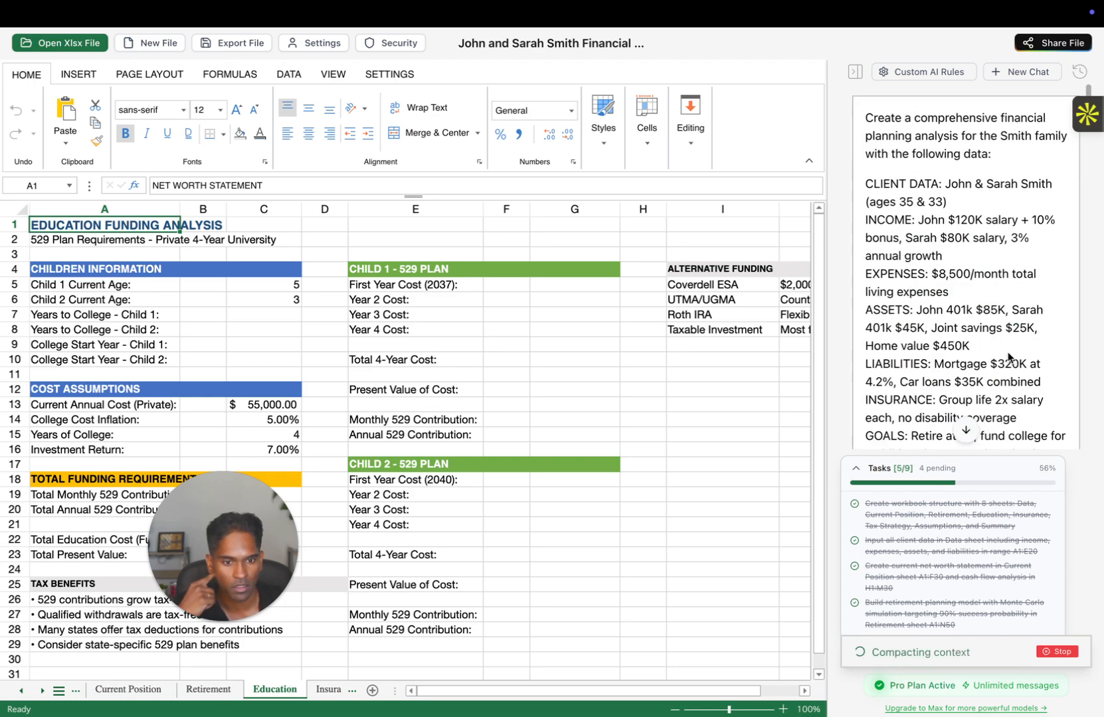
{"action": "scroll", "coordinate": [1008, 353], "scroll_direction": "down", "scroll_amount": 5}
{"action": "scroll", "coordinate": [1008, 353], "scroll_direction": "down", "scroll_amount": 3}
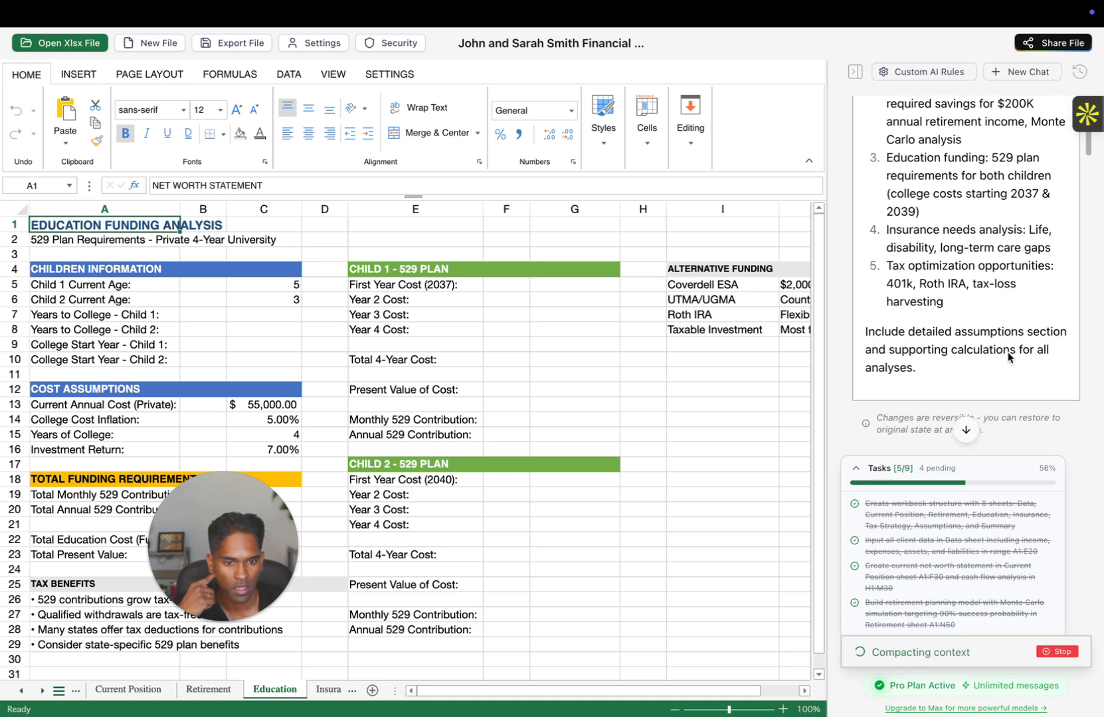
{"action": "scroll", "coordinate": [1008, 353], "scroll_direction": "up", "scroll_amount": 4}
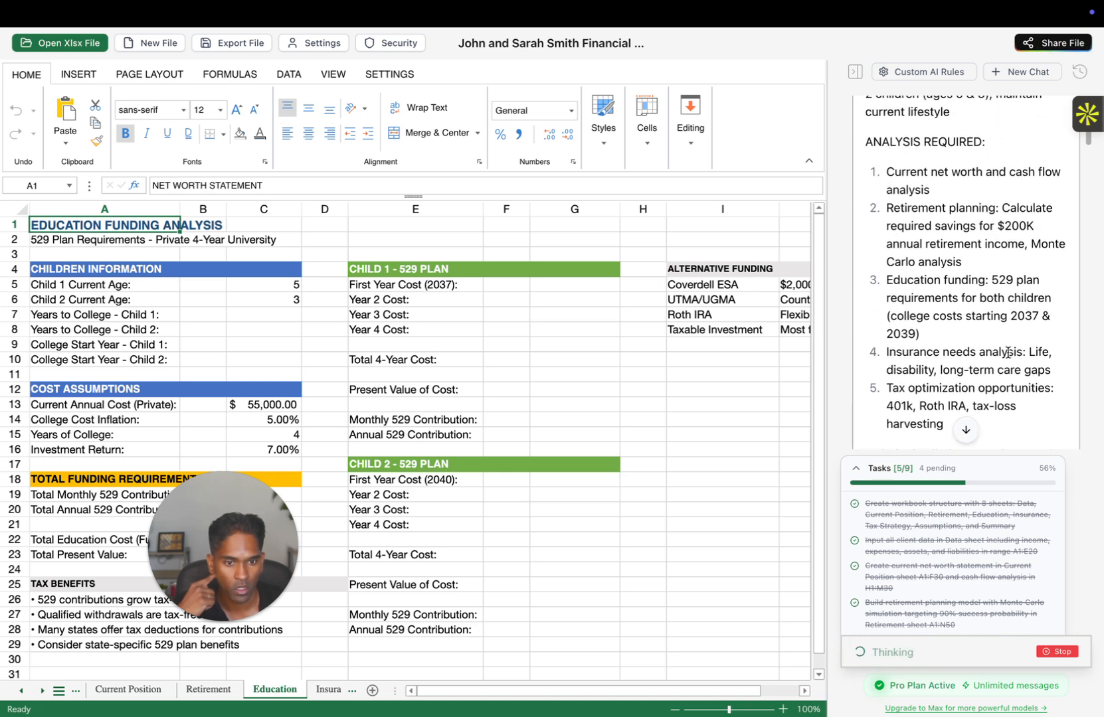
{"action": "scroll", "coordinate": [1008, 352], "scroll_direction": "up", "scroll_amount": 10}
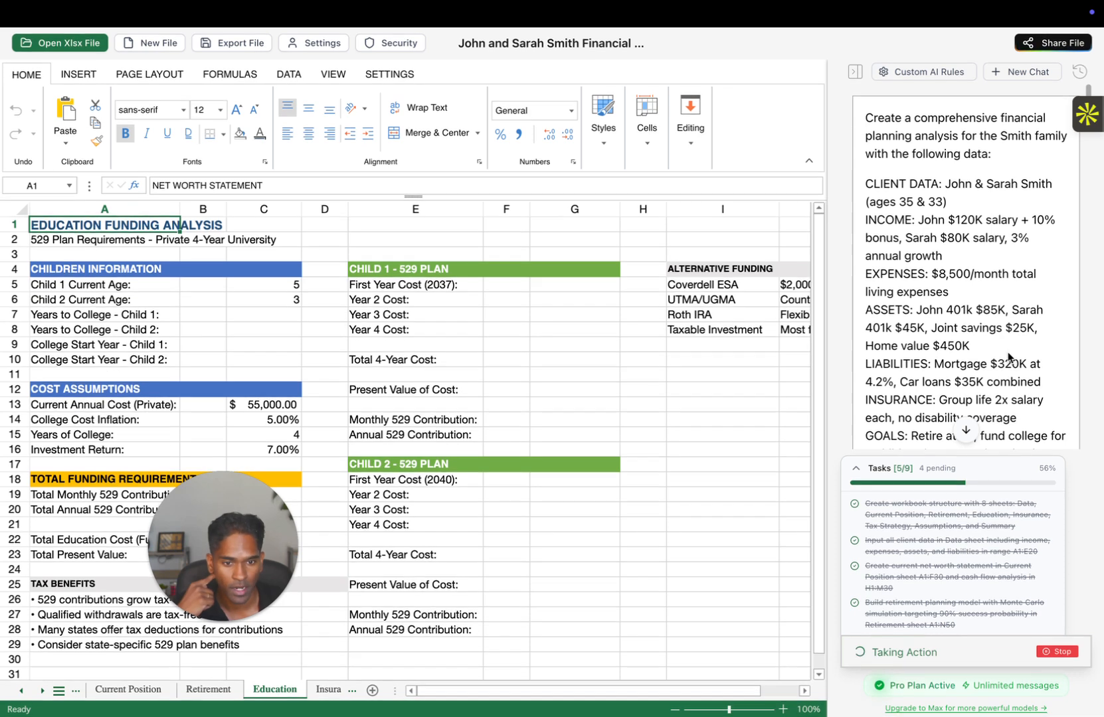
{"action": "scroll", "coordinate": [1009, 356], "scroll_direction": "down", "scroll_amount": 8}
{"action": "scroll", "coordinate": [1009, 352], "scroll_direction": "down", "scroll_amount": 1}
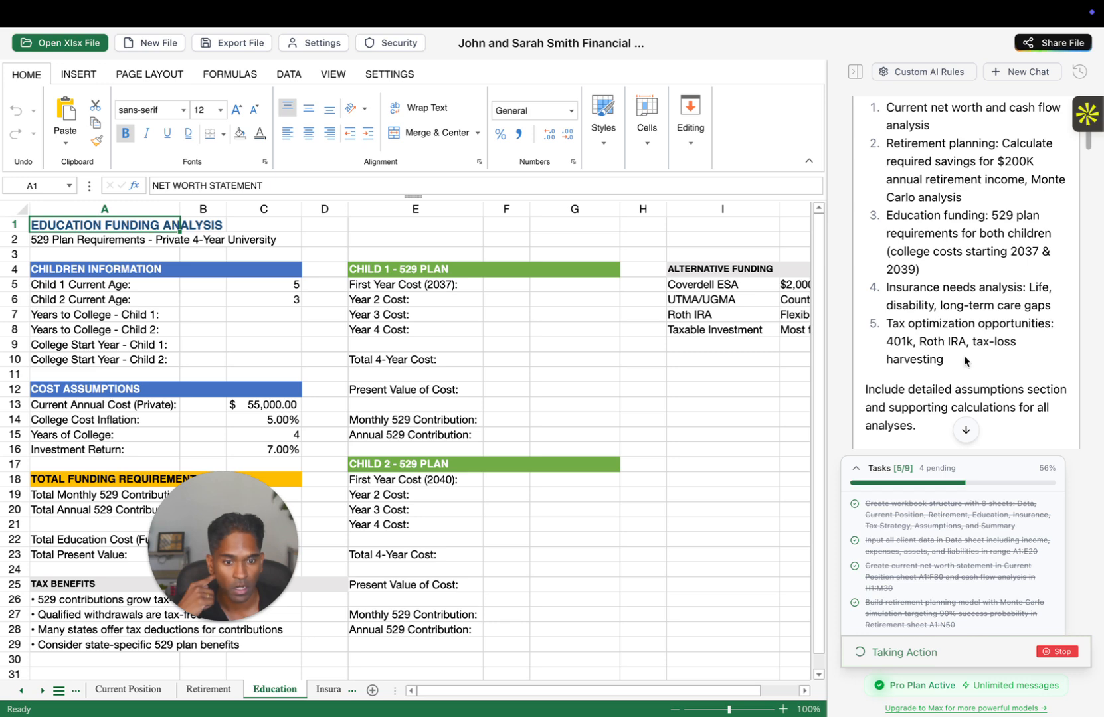
Look through the assistant's plan, clarifications and Verification Summary in the chat down to its latest message
{"action": "scroll", "coordinate": [966, 358], "scroll_direction": "down", "scroll_amount": 5}
{"action": "scroll", "coordinate": [964, 356], "scroll_direction": "down", "scroll_amount": 3}
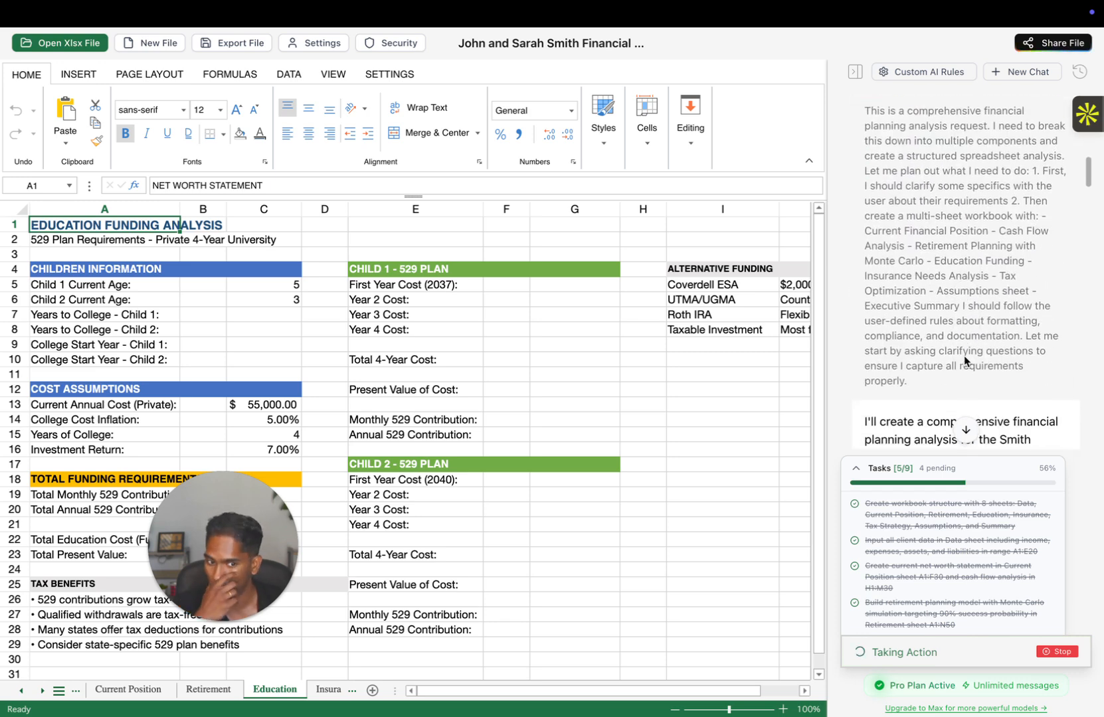
{"action": "scroll", "coordinate": [970, 333], "scroll_direction": "down", "scroll_amount": 15}
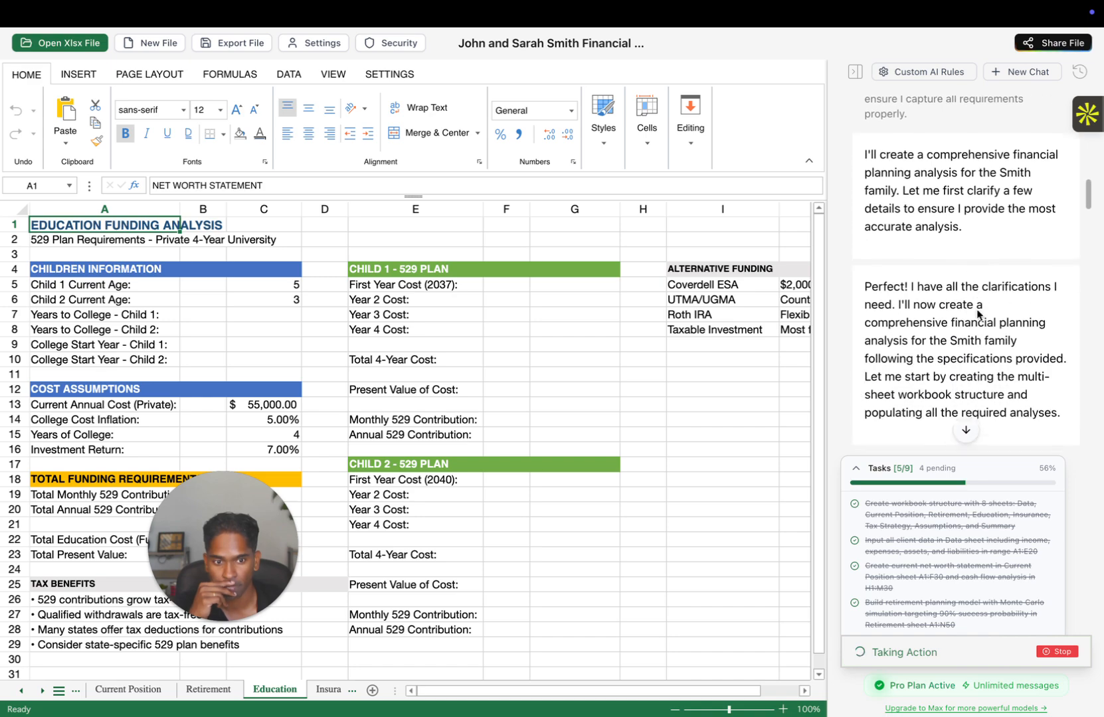
{"action": "scroll", "coordinate": [978, 315], "scroll_direction": "down", "scroll_amount": 15}
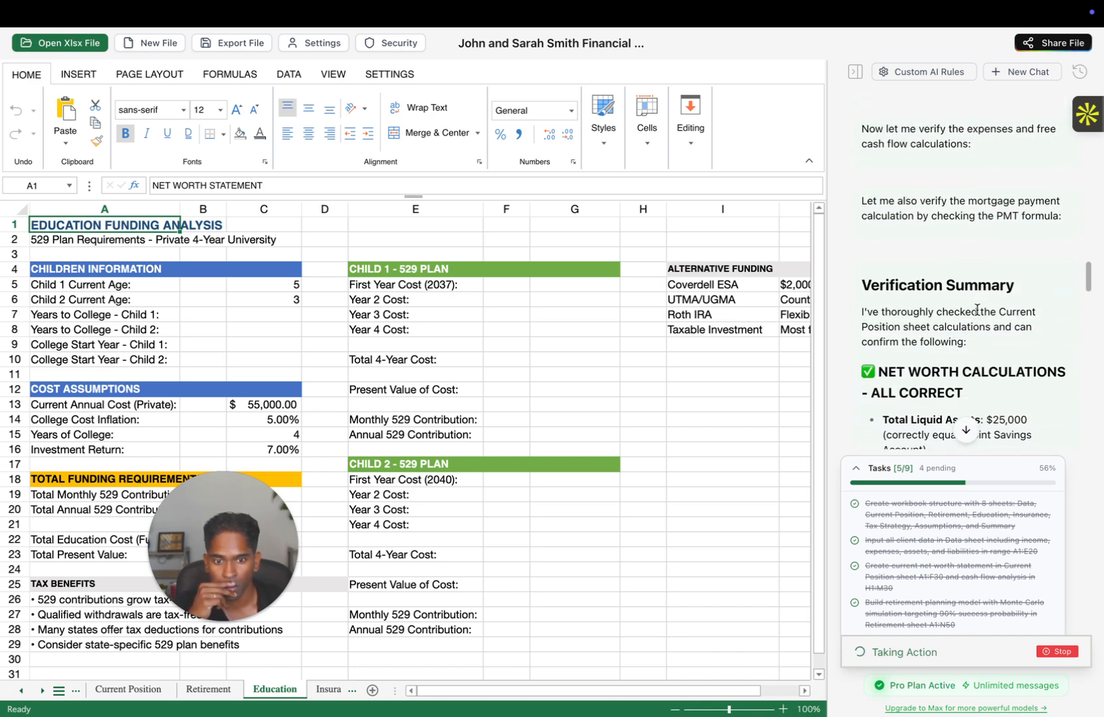
{"action": "scroll", "coordinate": [977, 310], "scroll_direction": "down", "scroll_amount": 15}
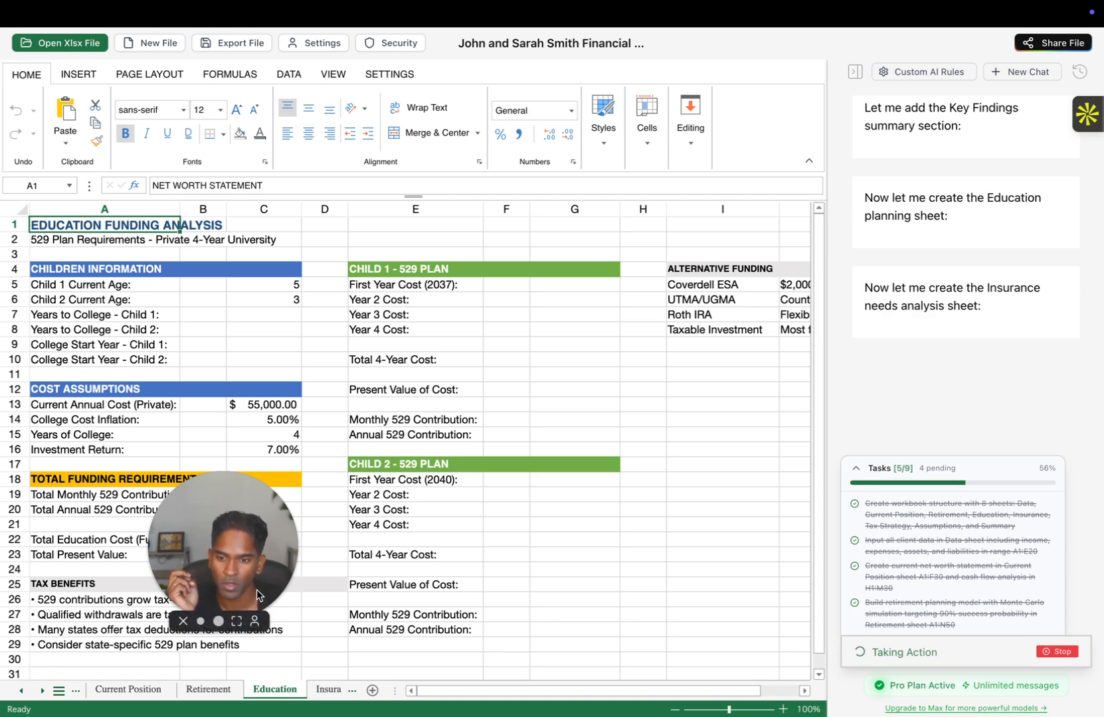
{"action": "left_click_drag", "start_coordinate": [233, 561], "coordinate": [103, 633]}
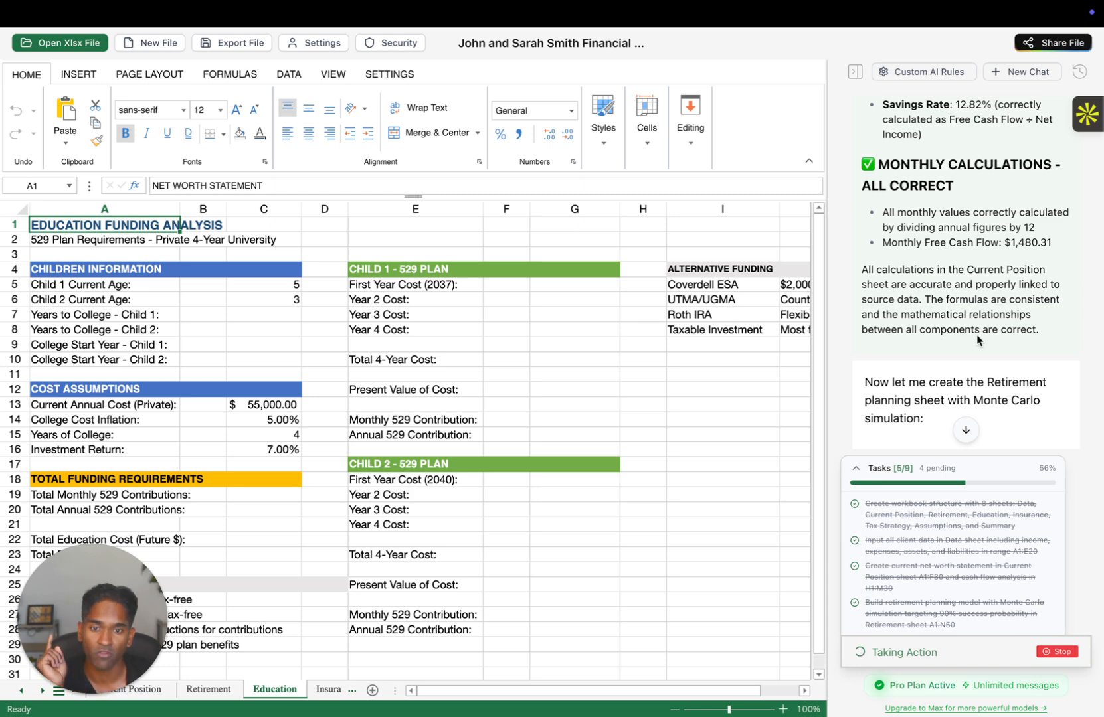
{"action": "left_click", "coordinate": [387, 48]}
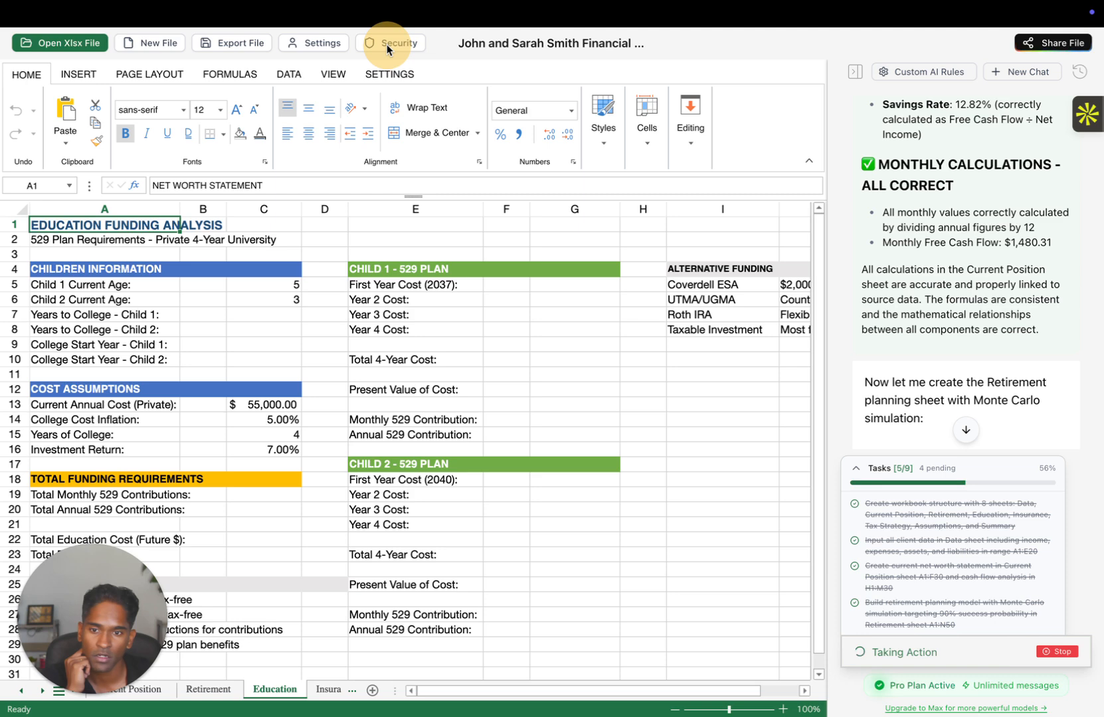
{"action": "left_click_drag", "start_coordinate": [387, 46], "coordinate": [437, 150]}
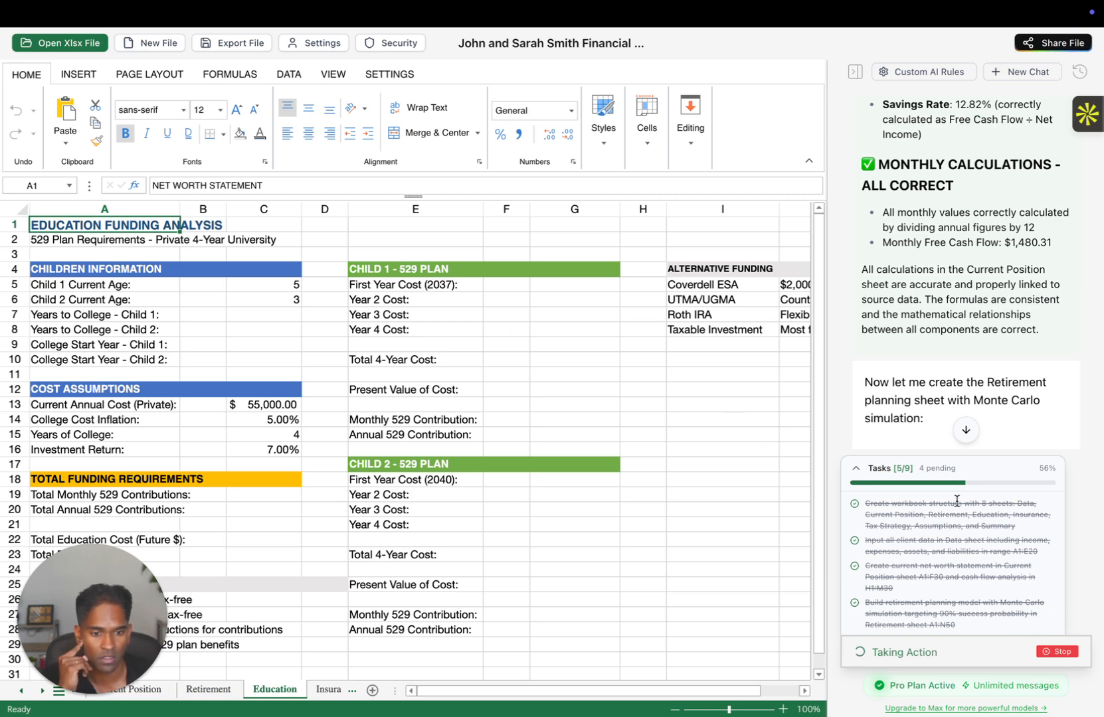
Check the pending tasks, jump to the newest chat message and look back at the assistant's monthly calculation check
{"action": "scroll", "coordinate": [956, 501], "scroll_direction": "down", "scroll_amount": 5}
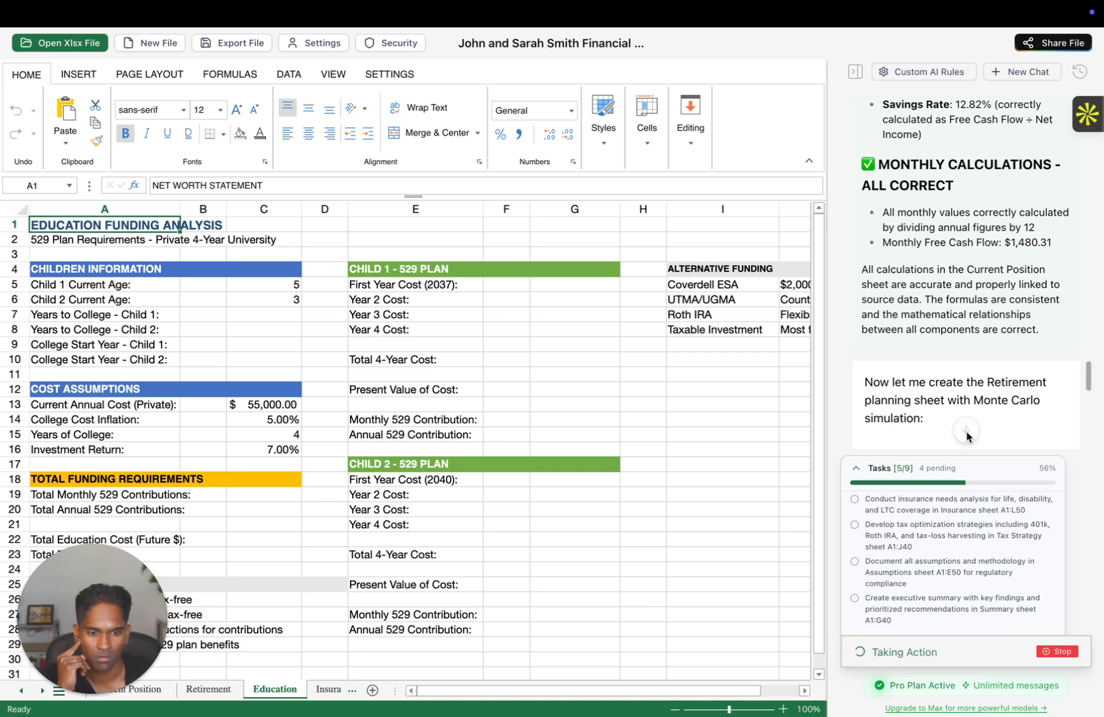
{"action": "left_click", "coordinate": [966, 431]}
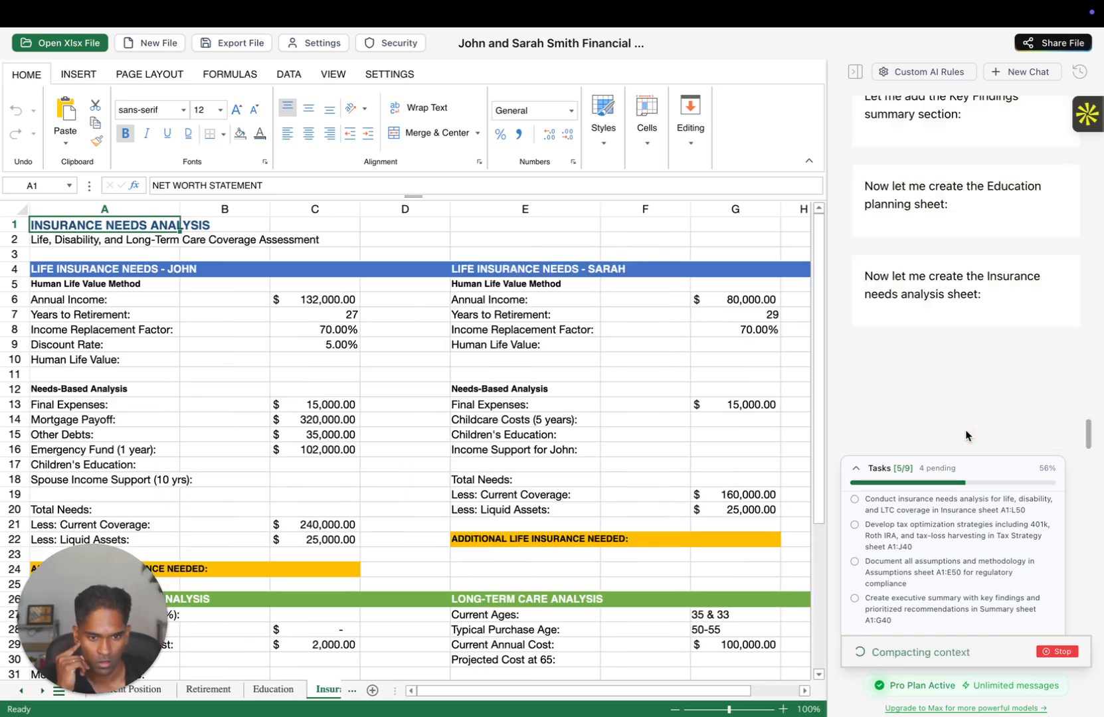
{"action": "scroll", "coordinate": [979, 285], "scroll_direction": "up", "scroll_amount": 10}
{"action": "scroll", "coordinate": [979, 285], "scroll_direction": "up", "scroll_amount": 5}
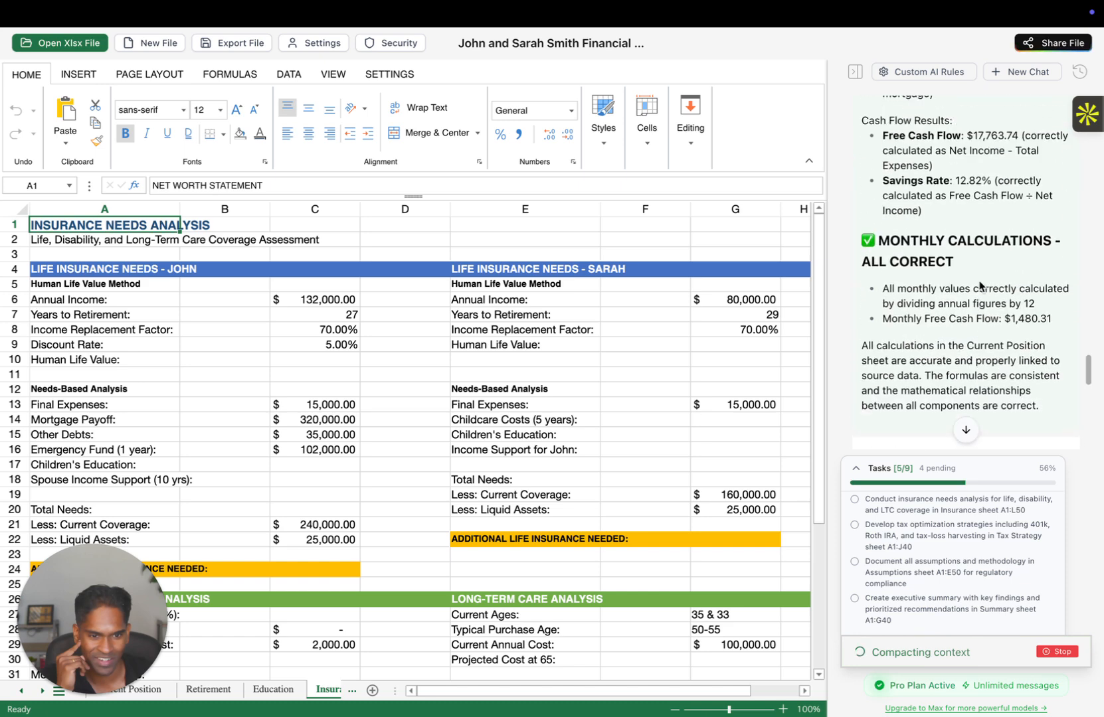
{"action": "scroll", "coordinate": [979, 286], "scroll_direction": "down", "scroll_amount": 3}
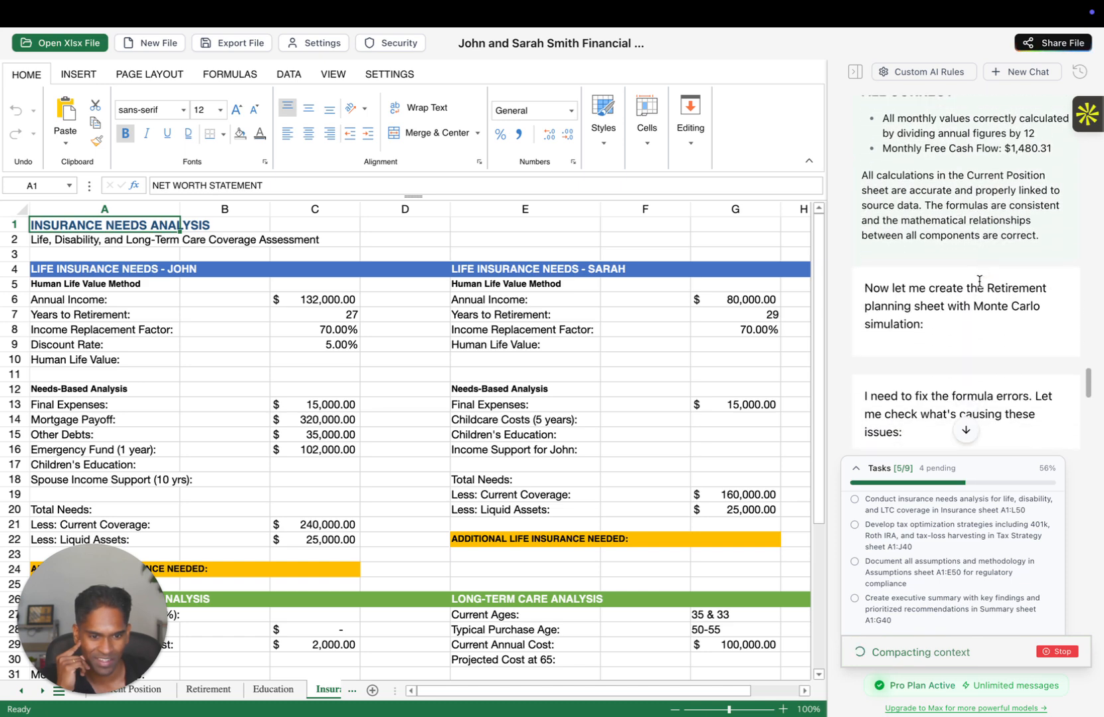
Open the Retirement sheet, inspect its calculations down to the Key Findings and select cell B5 in the current age row
{"action": "left_click", "coordinate": [204, 691]}
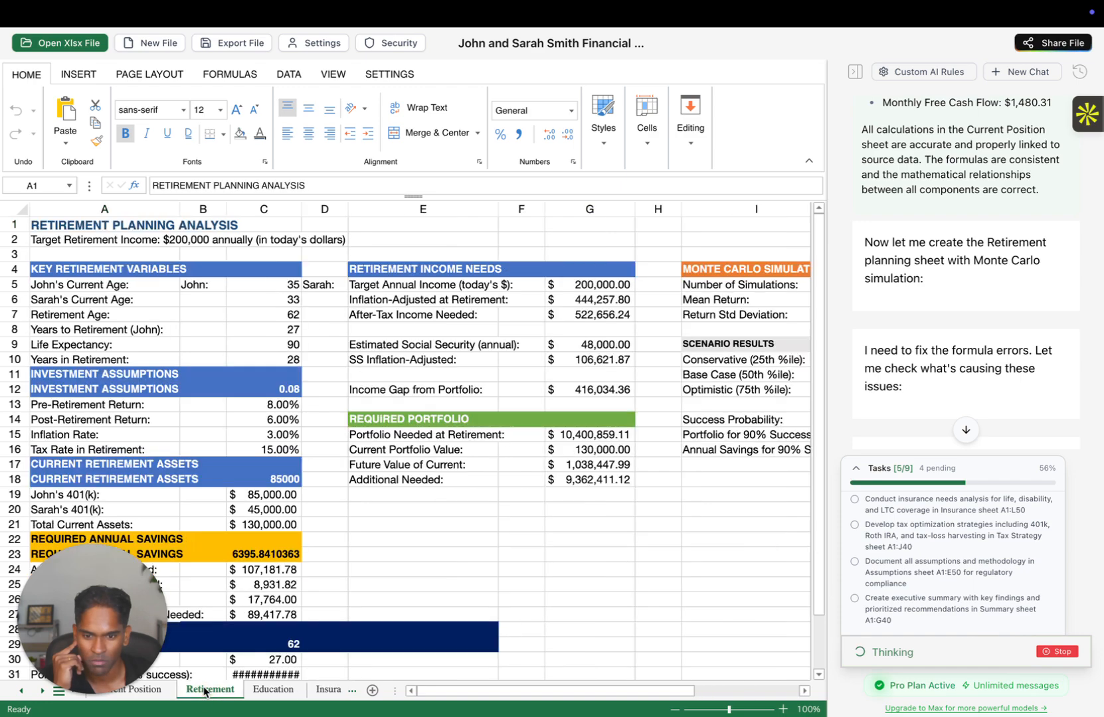
{"action": "scroll", "coordinate": [475, 504], "scroll_direction": "down", "scroll_amount": 5}
{"action": "scroll", "coordinate": [475, 503], "scroll_direction": "up", "scroll_amount": 3}
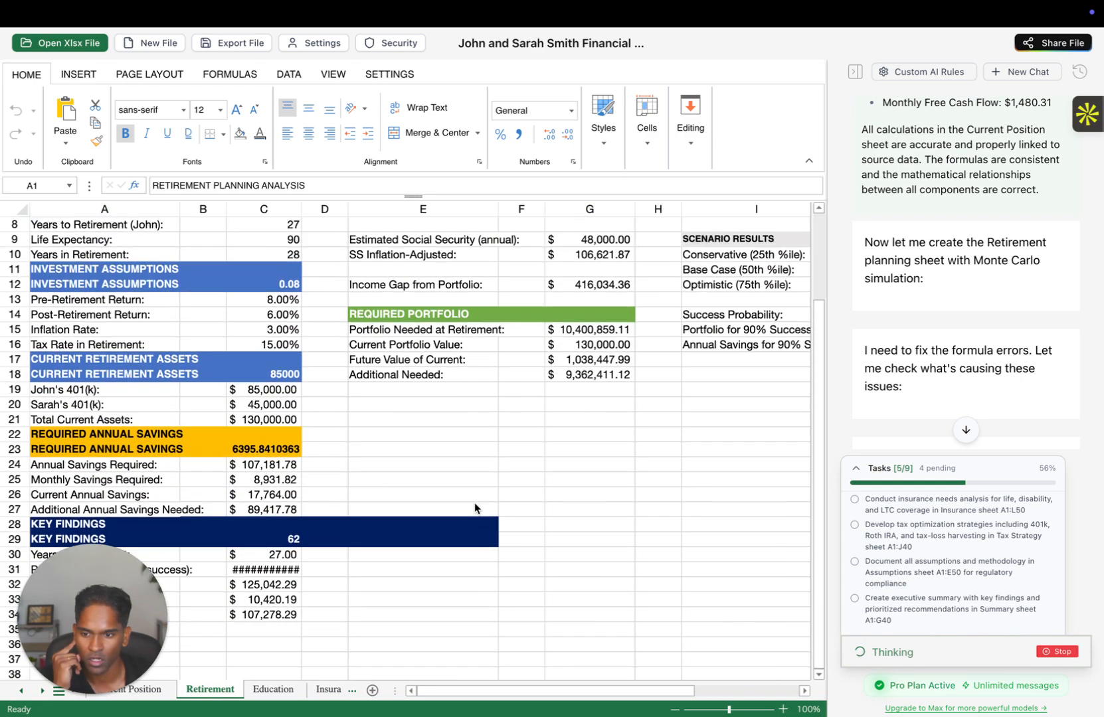
{"action": "scroll", "coordinate": [474, 503], "scroll_direction": "down", "scroll_amount": 4}
{"action": "scroll", "coordinate": [474, 509], "scroll_direction": "up", "scroll_amount": 4}
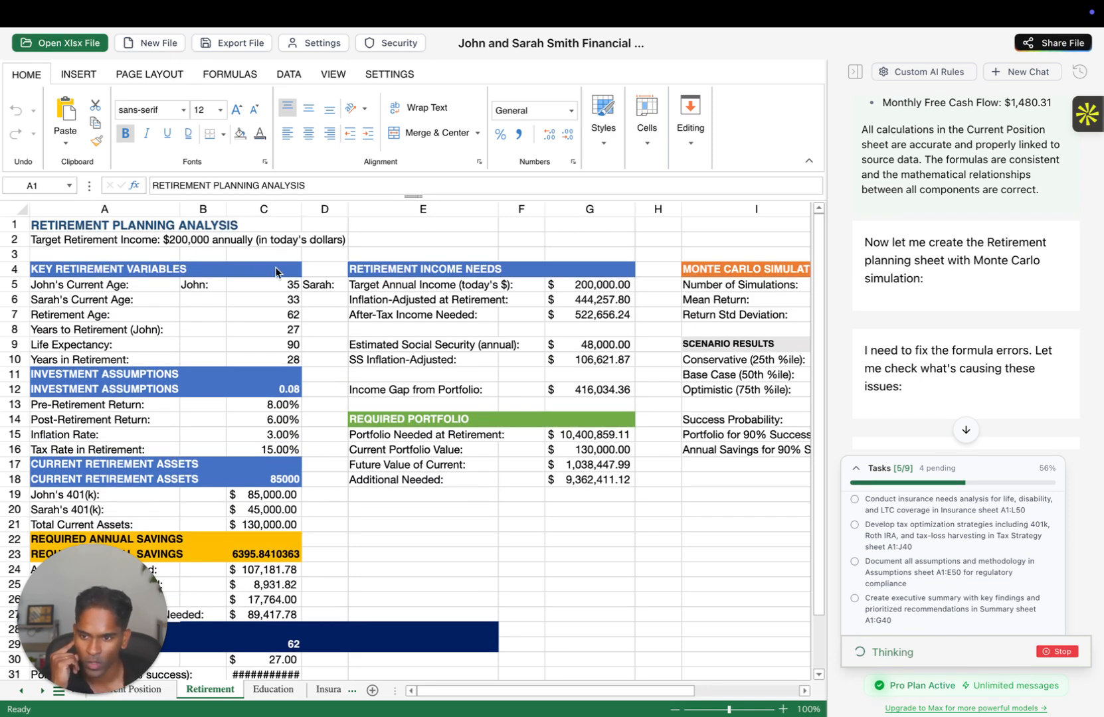
{"action": "left_click", "coordinate": [193, 284]}
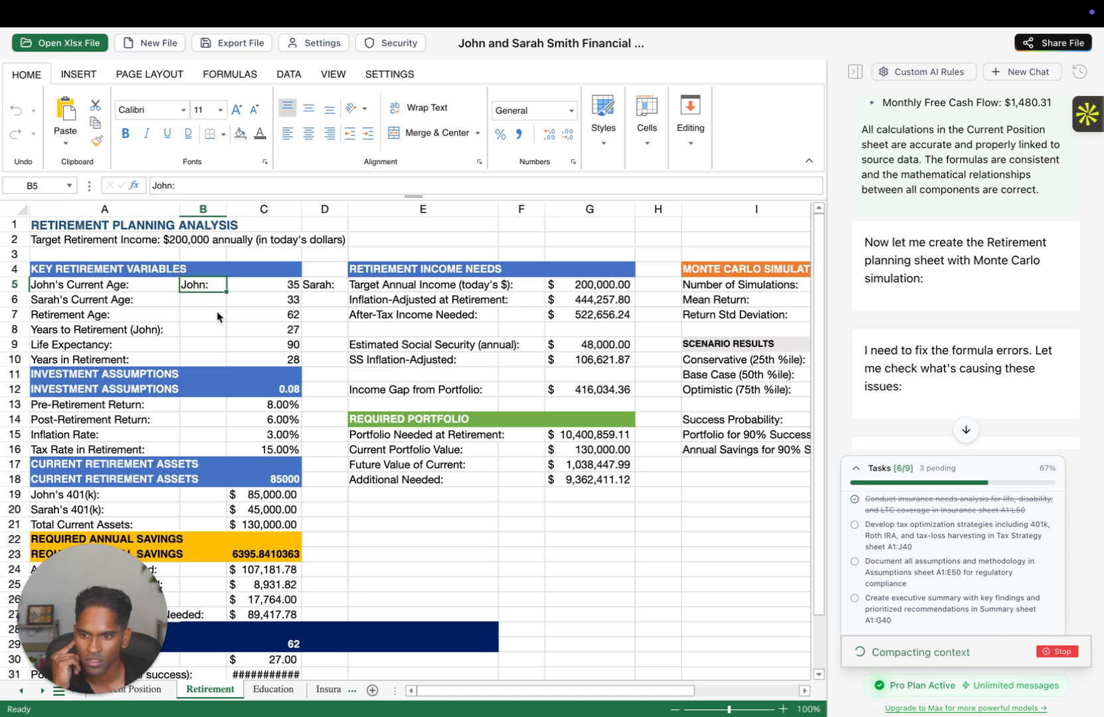
Examine the Monte Carlo Simulation block on the Retirement sheet, including its inputs and the conservative, base and optimistic scenario results
{"action": "left_click", "coordinate": [226, 343]}
{"action": "left_click", "coordinate": [757, 268]}
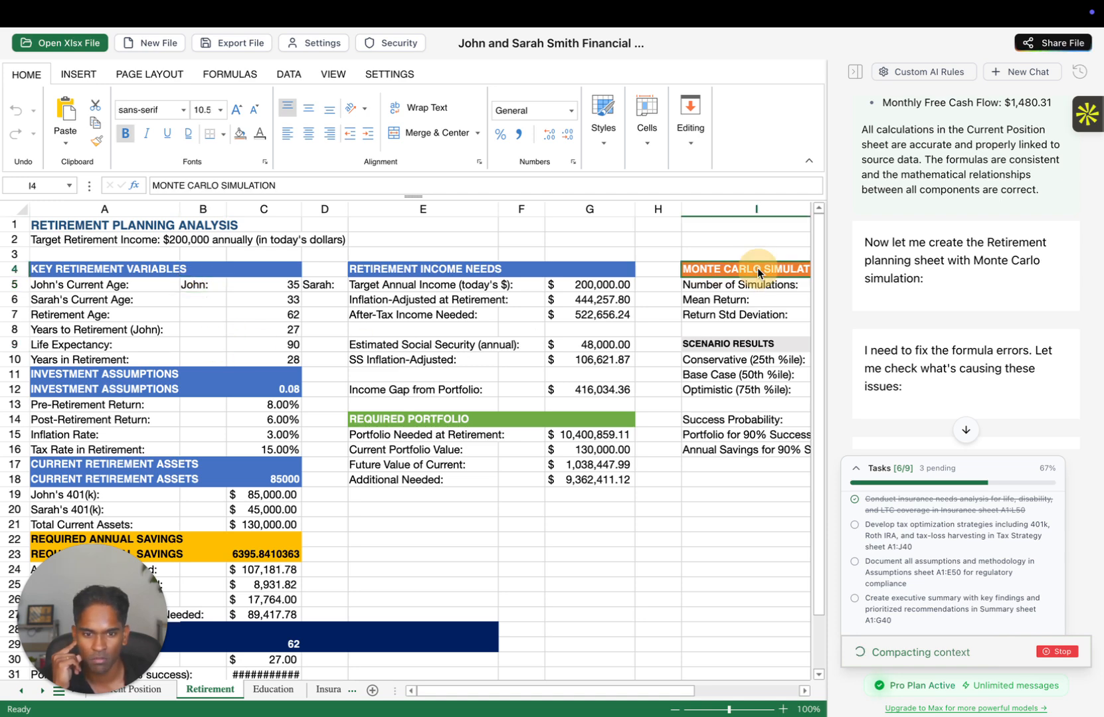
{"action": "scroll", "coordinate": [740, 309], "scroll_direction": "right", "scroll_amount": 5}
{"action": "scroll", "coordinate": [743, 315], "scroll_direction": "left", "scroll_amount": 10}
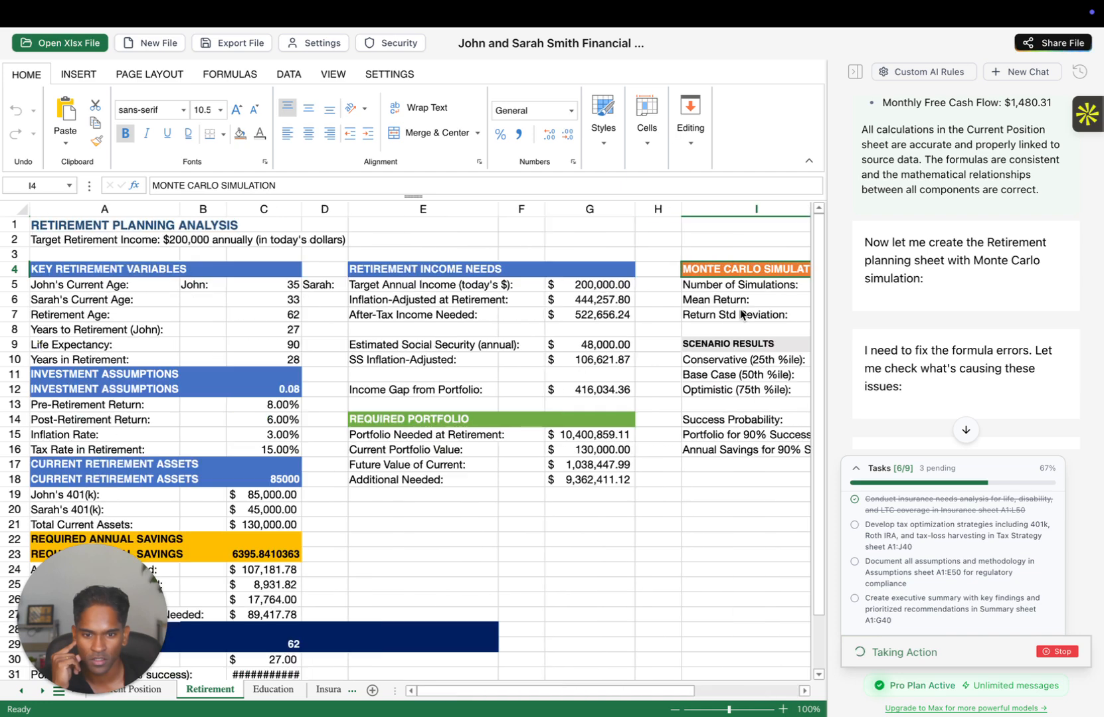
{"action": "left_click", "coordinate": [730, 359]}
{"action": "scroll", "coordinate": [657, 388], "scroll_direction": "right", "scroll_amount": 5}
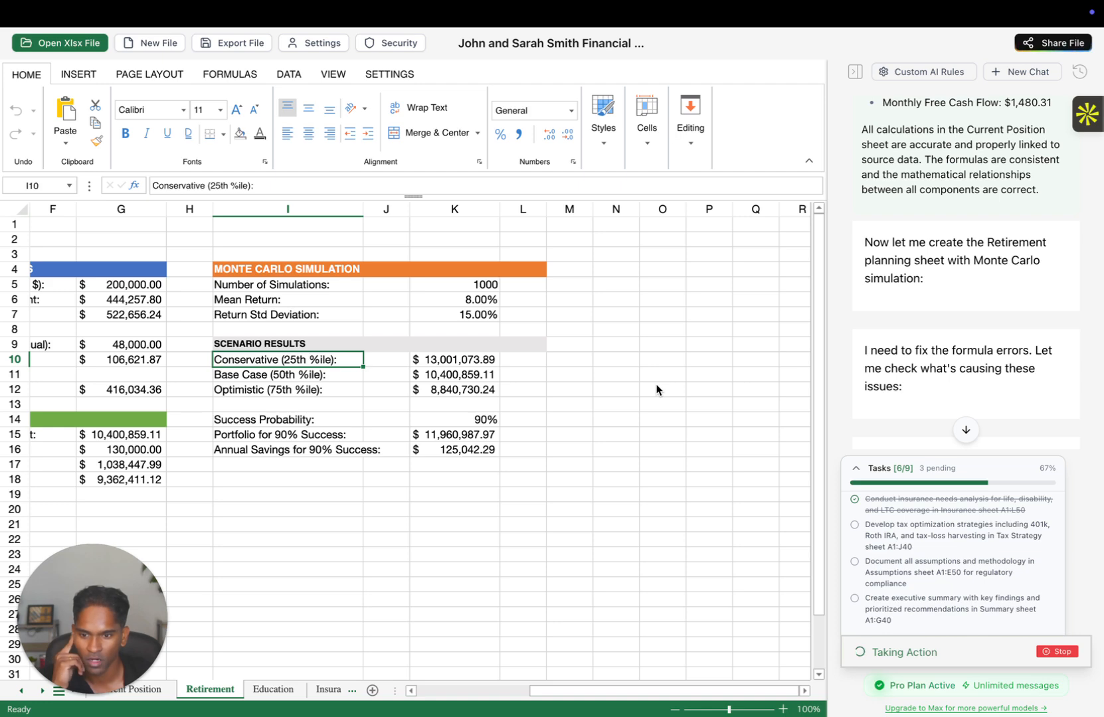
{"action": "scroll", "coordinate": [534, 477], "scroll_direction": "left", "scroll_amount": 5}
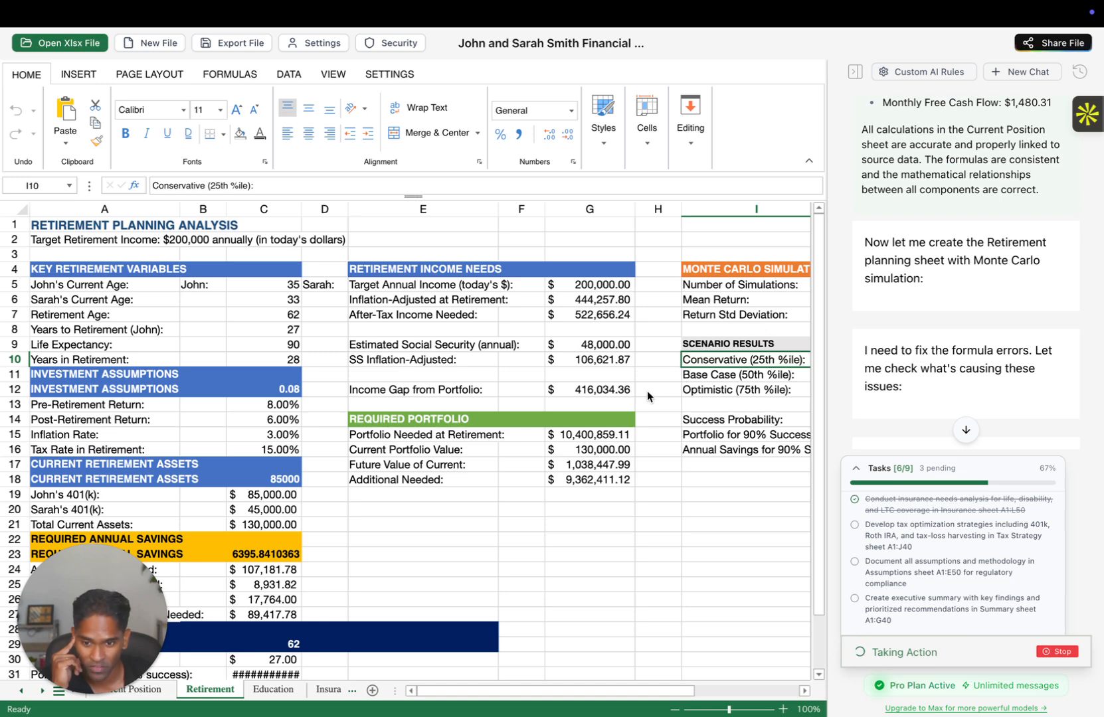
Widen column C of the Retirement sheet slightly so that the Portfolio Needed (90% success) amount in C31 fits
{"action": "scroll", "coordinate": [582, 455], "scroll_direction": "down", "scroll_amount": 5}
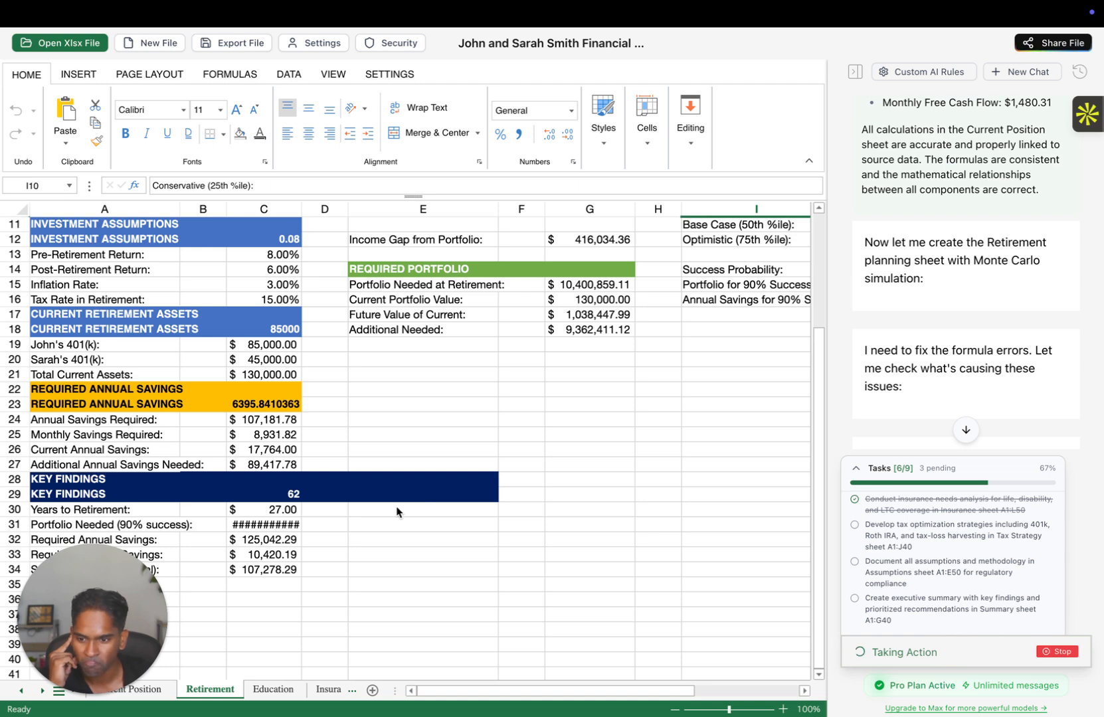
{"action": "left_click", "coordinate": [263, 525]}
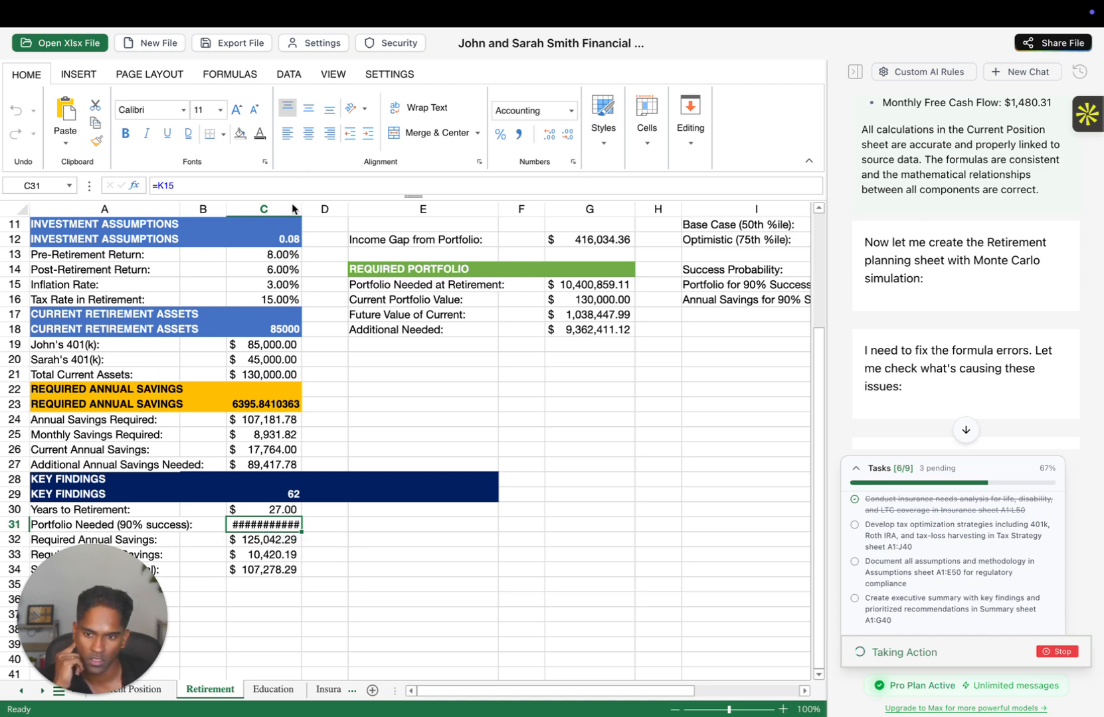
{"action": "left_click_drag", "start_coordinate": [299, 210], "coordinate": [312, 210]}
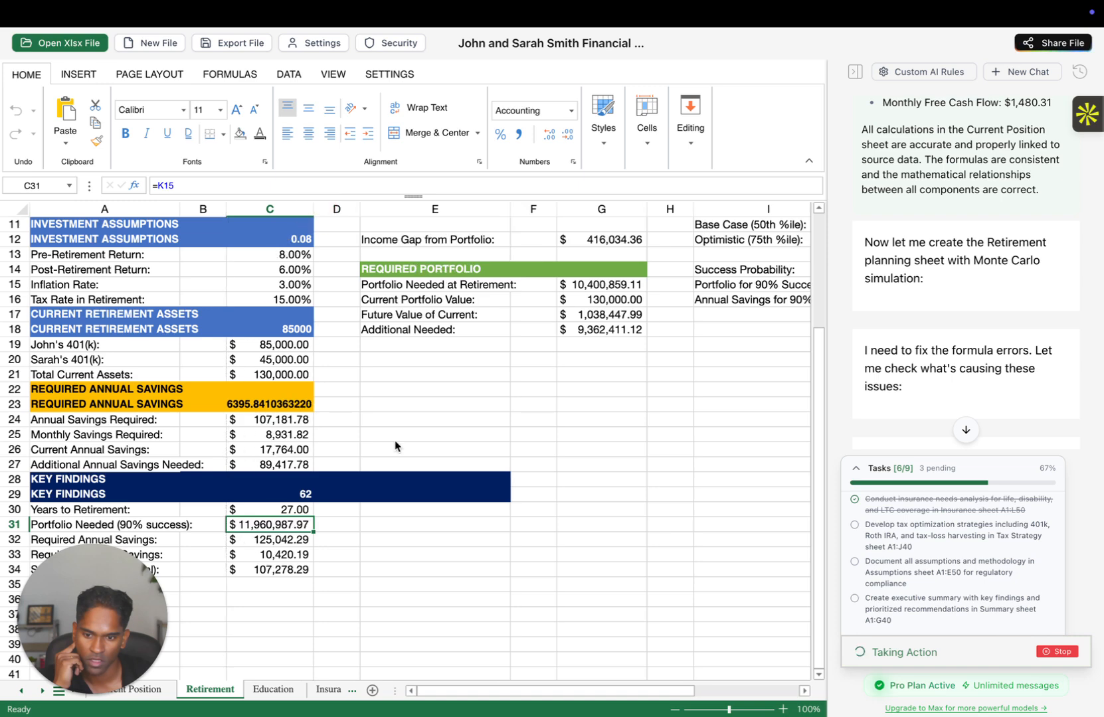
Look across the Education sheet's 529 funding analysis and recheck the Retirement sheet from its top
{"action": "left_click", "coordinate": [275, 689]}
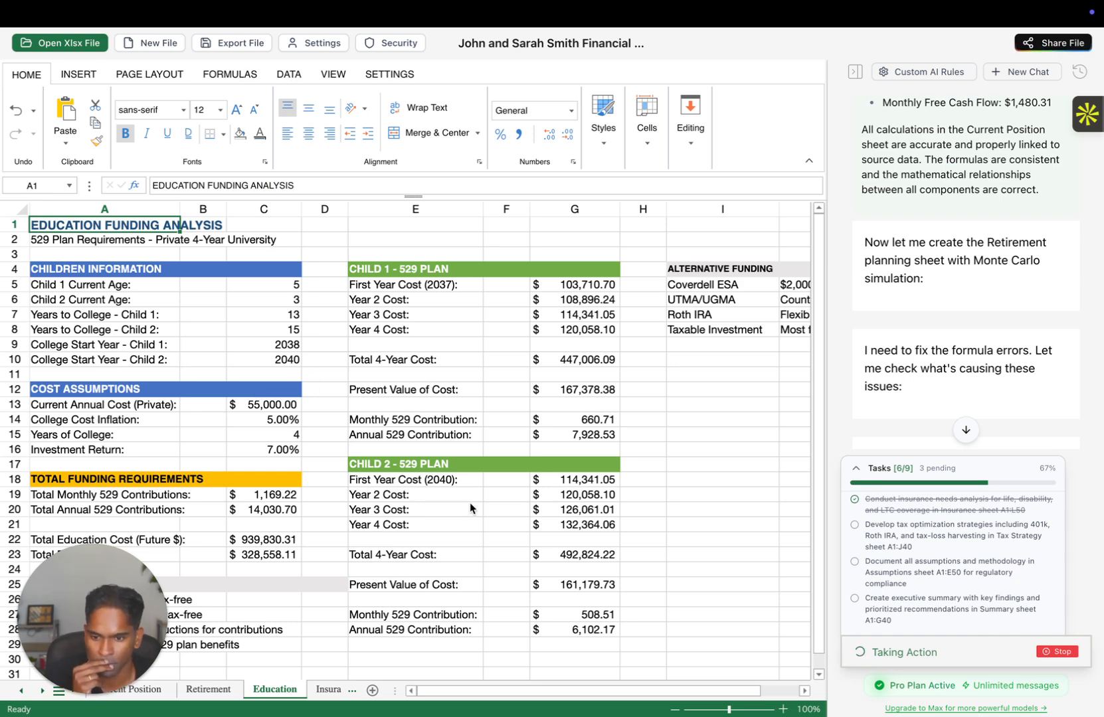
{"action": "scroll", "coordinate": [547, 480], "scroll_direction": "right", "scroll_amount": 6}
{"action": "scroll", "coordinate": [549, 479], "scroll_direction": "left", "scroll_amount": 3}
{"action": "scroll", "coordinate": [549, 474], "scroll_direction": "left", "scroll_amount": 3}
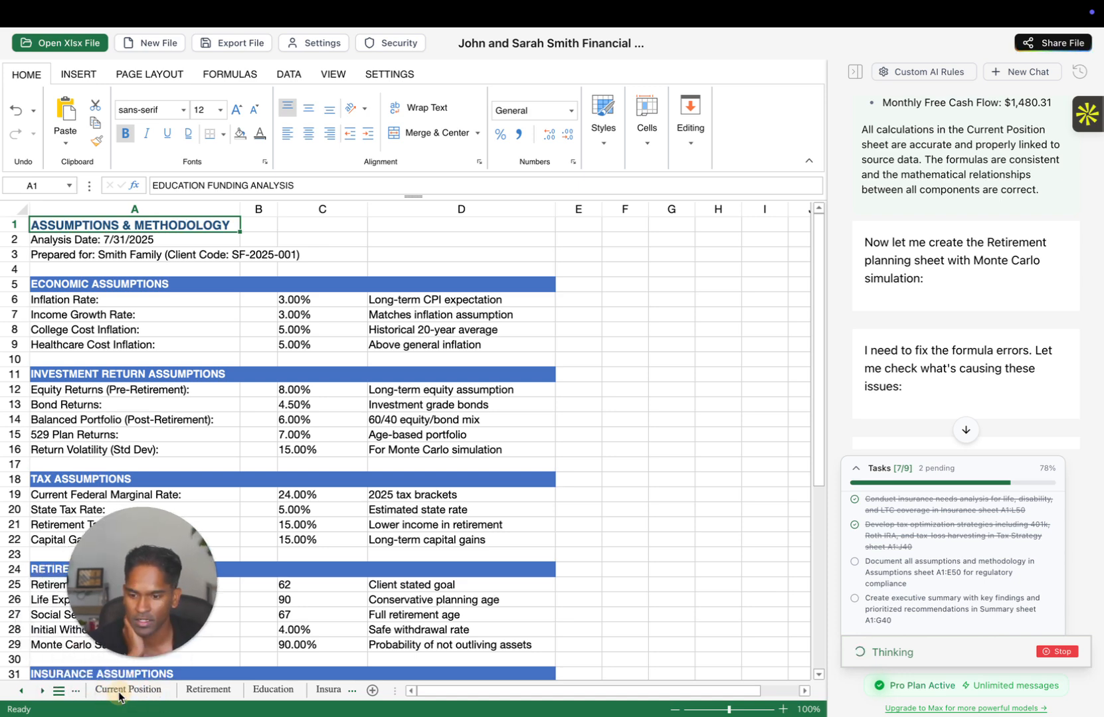
{"action": "left_click", "coordinate": [201, 694]}
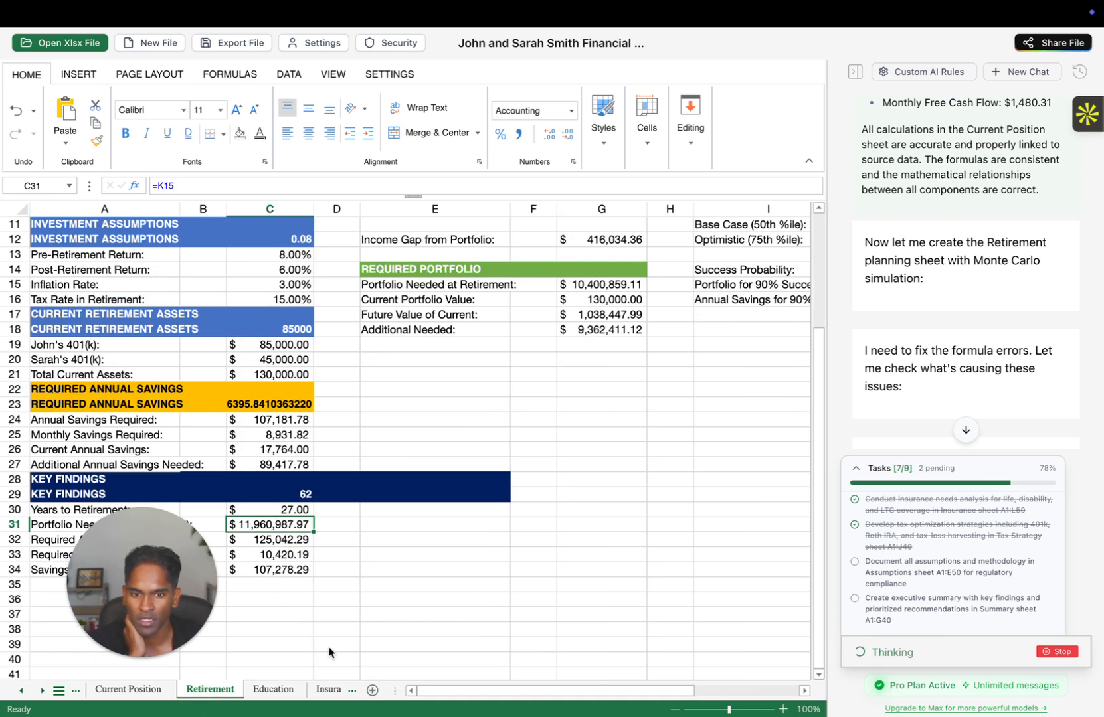
{"action": "scroll", "coordinate": [393, 588], "scroll_direction": "up", "scroll_amount": 5}
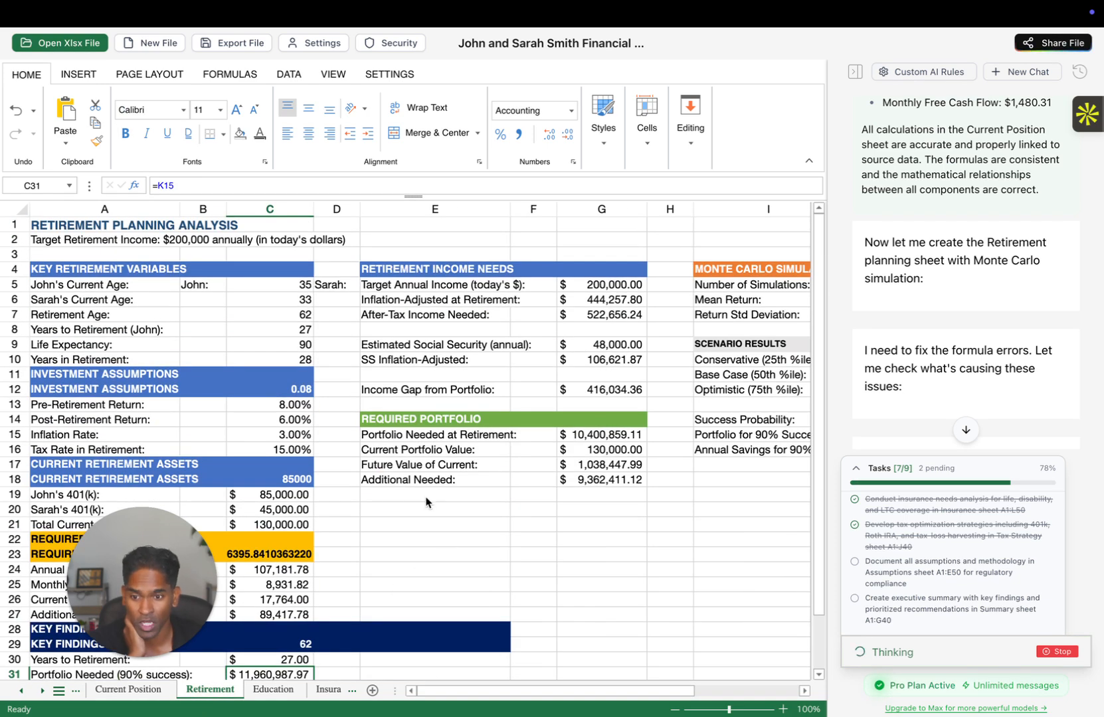
Review the Education sheet's 529 plan costs and inspect the Roth IRA and Coverdell ESA entries under Alternative Funding
{"action": "left_click", "coordinate": [273, 691]}
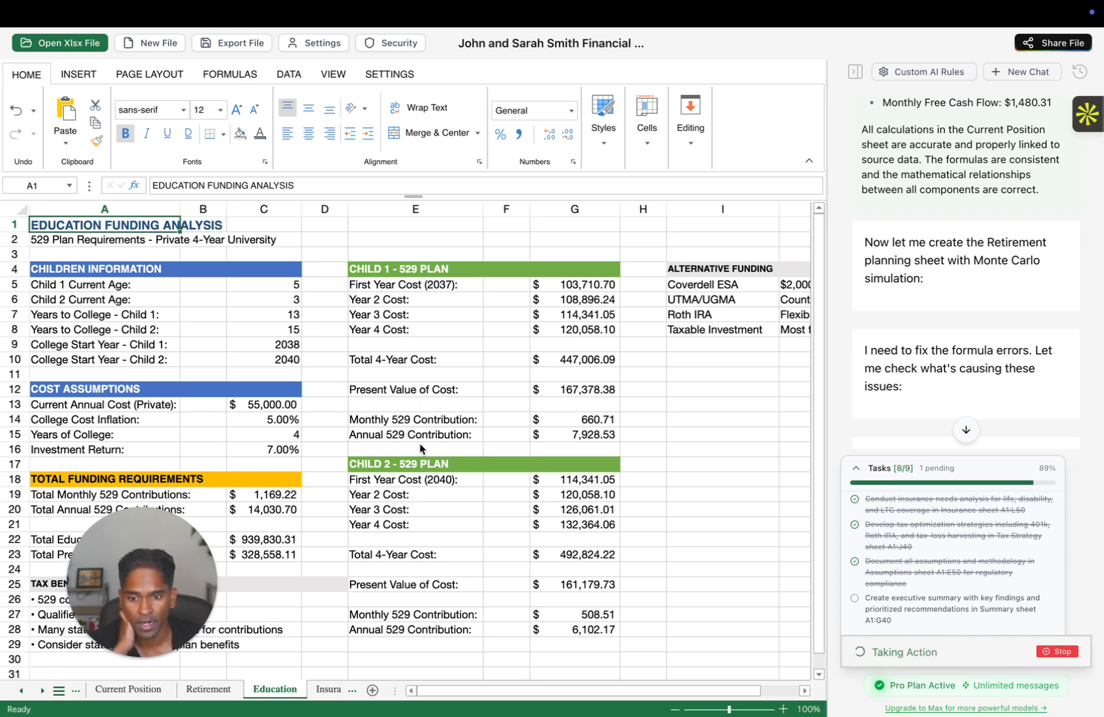
{"action": "scroll", "coordinate": [420, 438], "scroll_direction": "down", "scroll_amount": 1}
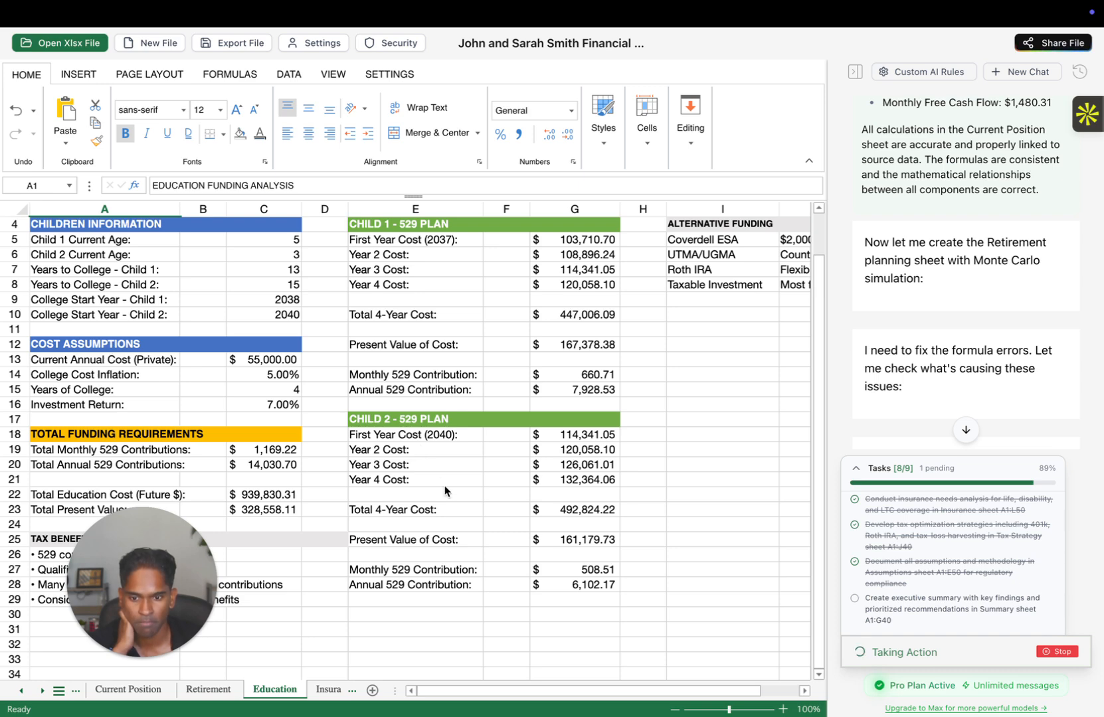
{"action": "scroll", "coordinate": [444, 487], "scroll_direction": "right", "scroll_amount": 2}
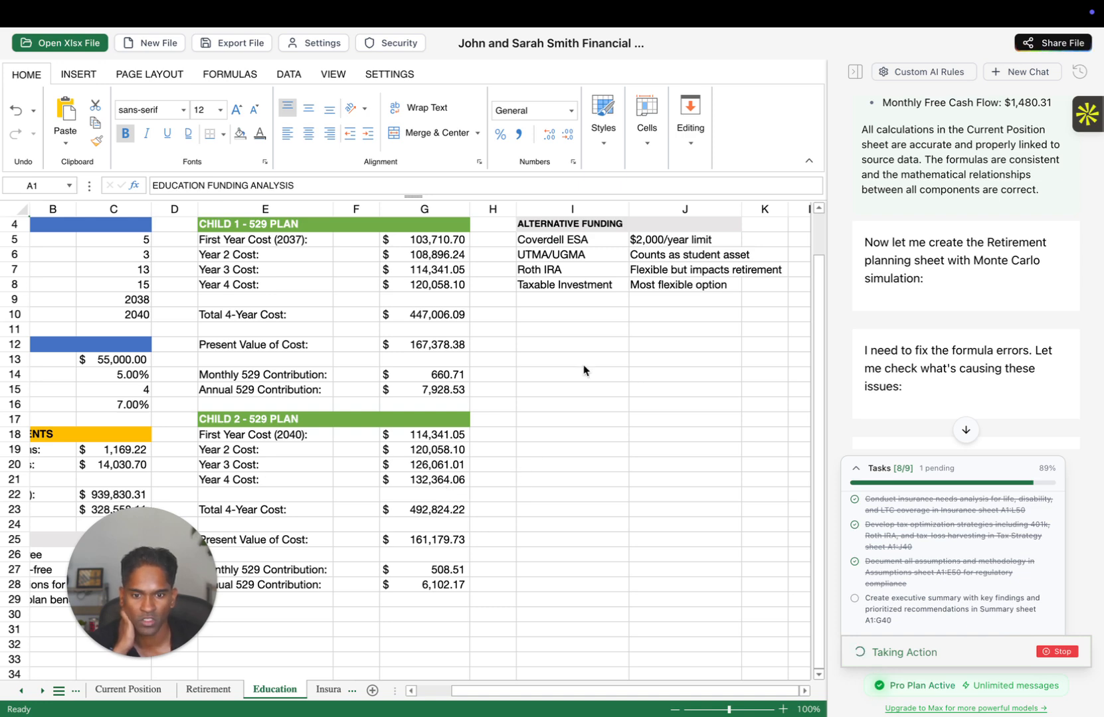
{"action": "left_click", "coordinate": [568, 273]}
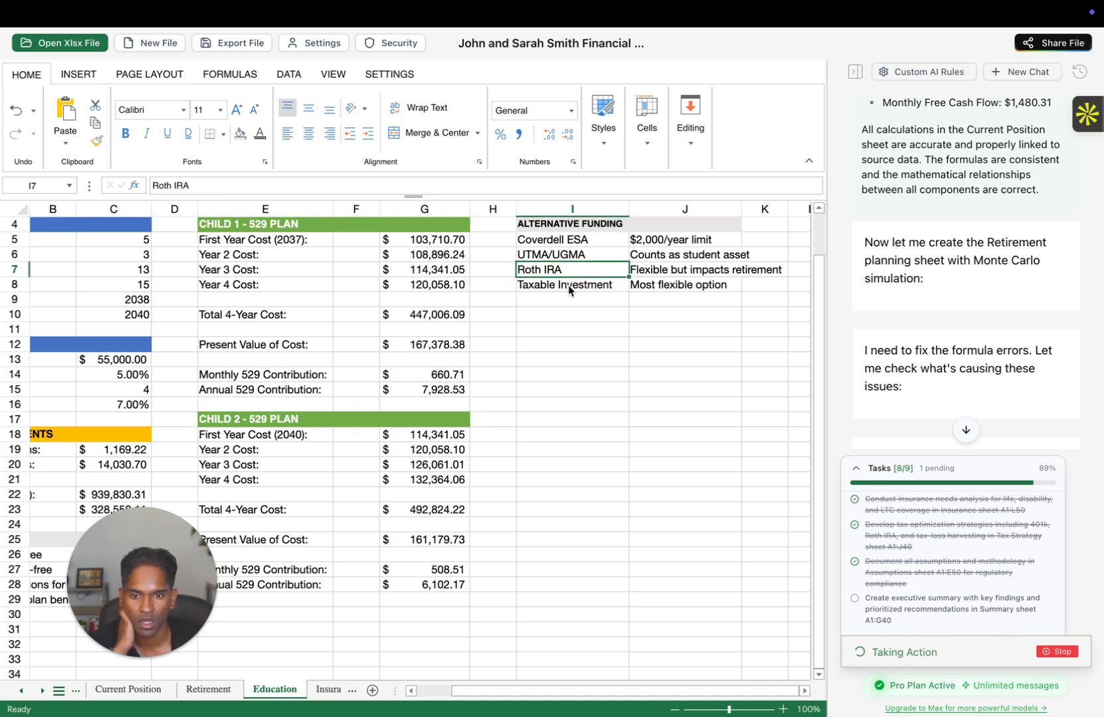
{"action": "left_click", "coordinate": [563, 240]}
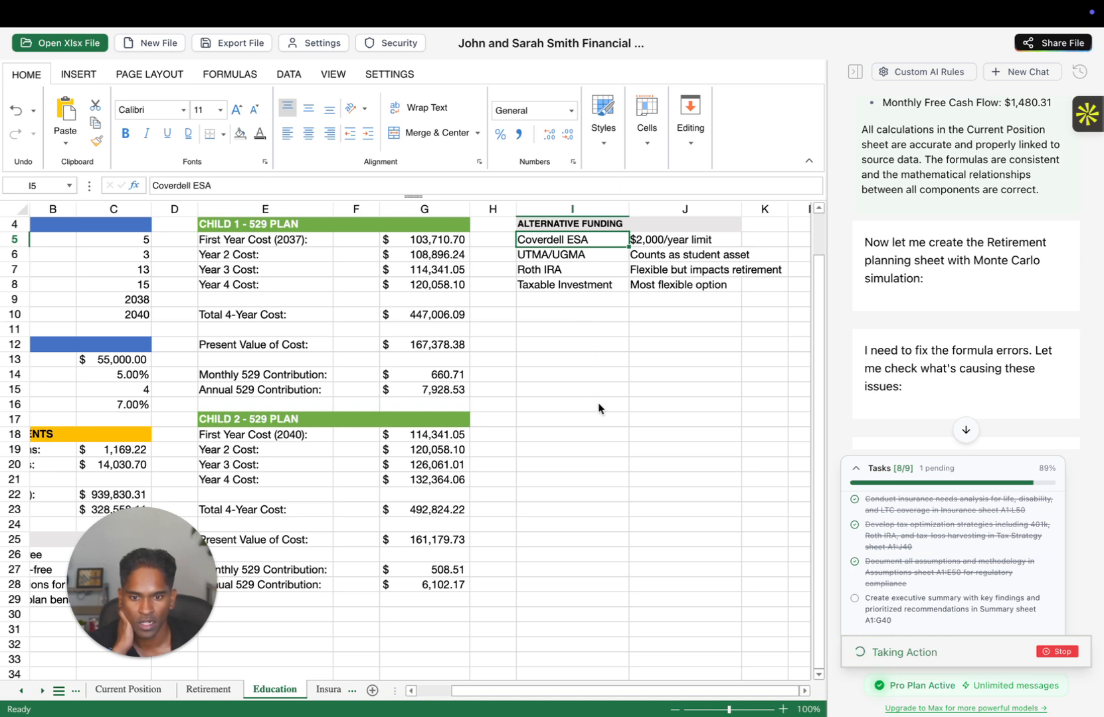
{"action": "scroll", "coordinate": [598, 406], "scroll_direction": "left", "scroll_amount": 2}
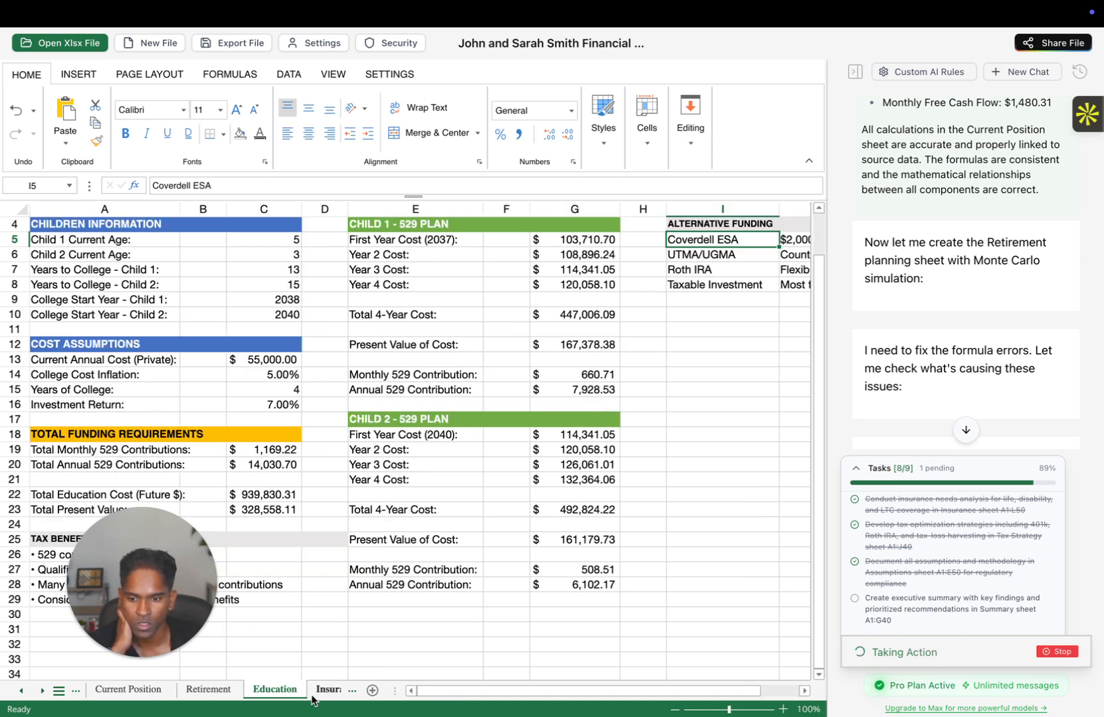
Open the Insurance sheet and read its life, disability and long-term care analyses down to the recommendations summary
{"action": "left_click_drag", "start_coordinate": [156, 623], "coordinate": [91, 603]}
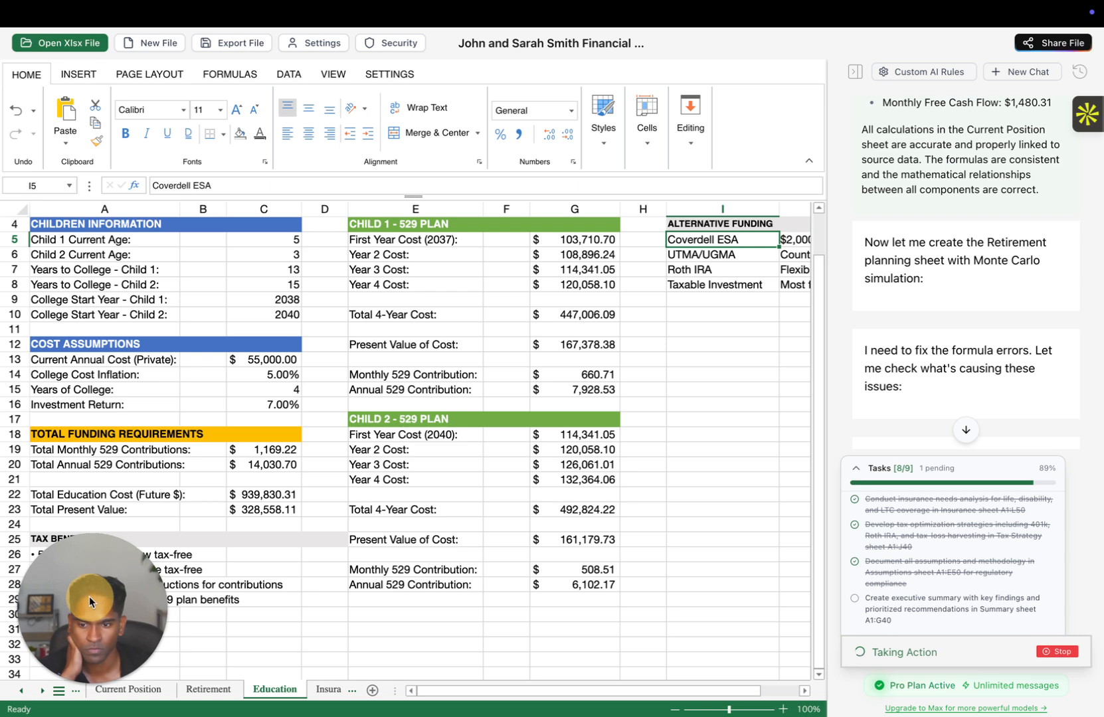
{"action": "left_click", "coordinate": [326, 689]}
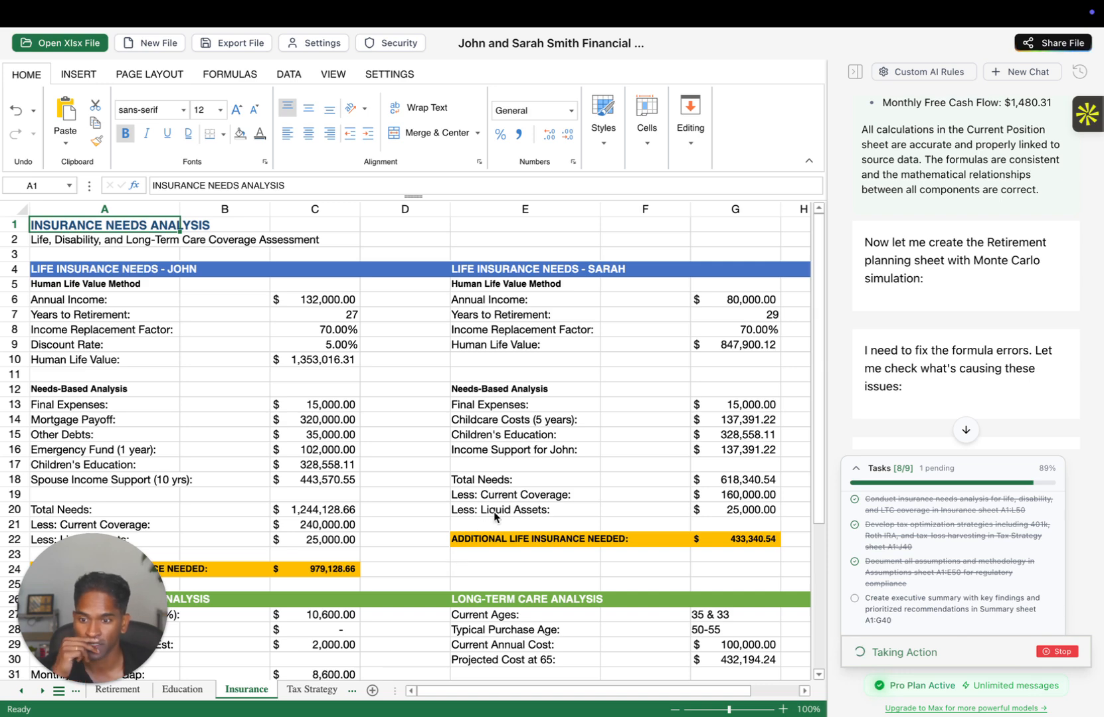
{"action": "scroll", "coordinate": [507, 483], "scroll_direction": "down", "scroll_amount": 6}
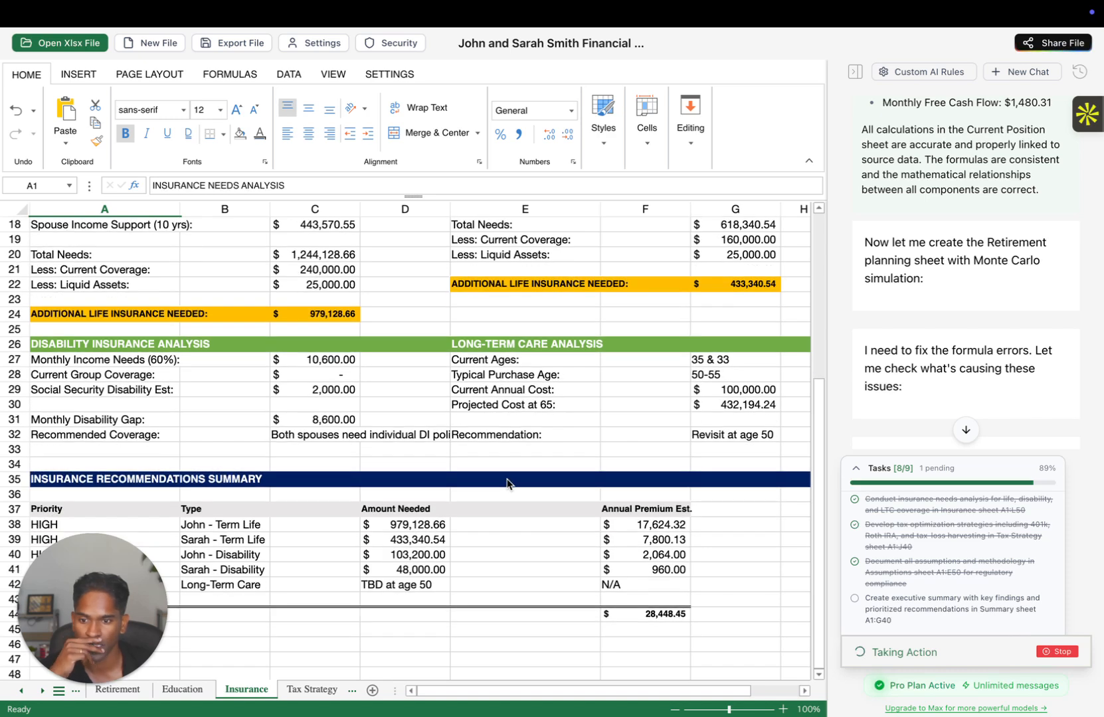
{"action": "scroll", "coordinate": [507, 483], "scroll_direction": "down", "scroll_amount": 3}
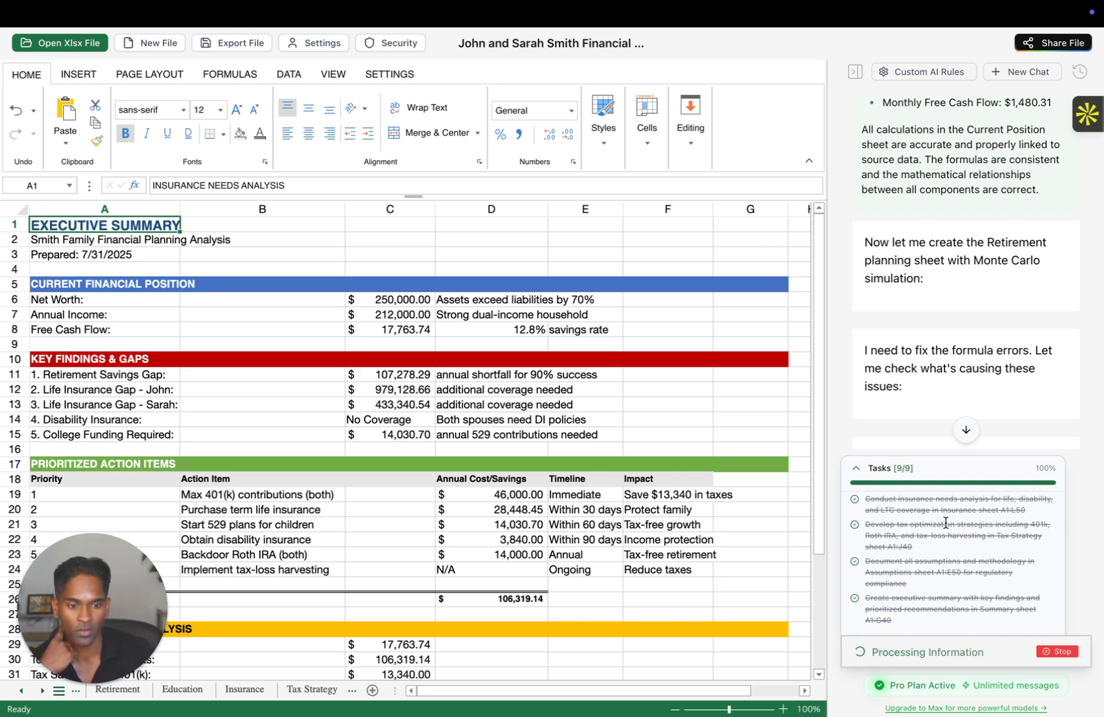
Check the assistant's newest chat messages and reread the Insurance sheet down to its total annual cost
{"action": "left_click", "coordinate": [965, 430]}
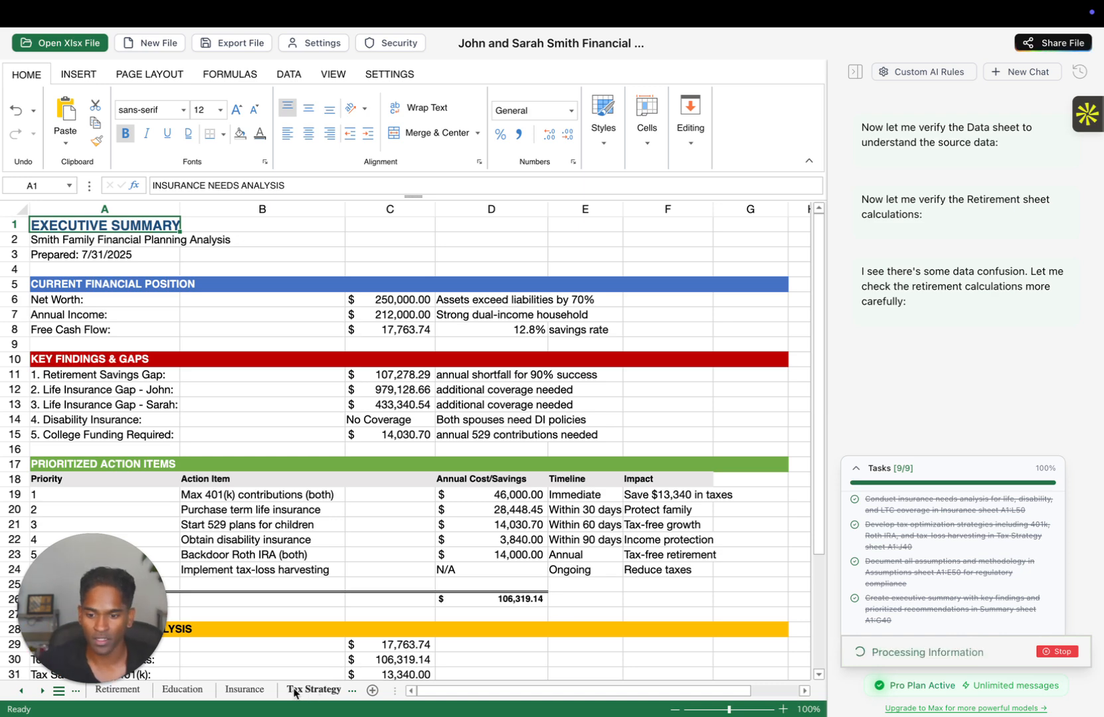
{"action": "left_click", "coordinate": [245, 691]}
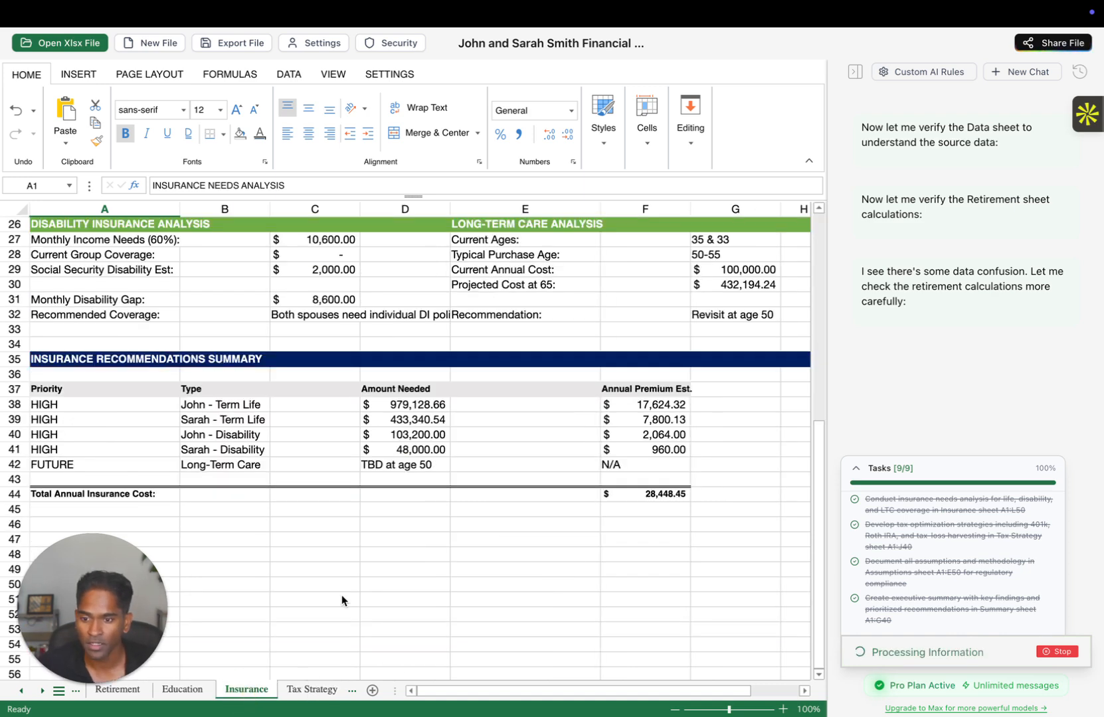
{"action": "scroll", "coordinate": [342, 595], "scroll_direction": "up", "scroll_amount": 5}
{"action": "scroll", "coordinate": [341, 595], "scroll_direction": "down", "scroll_amount": 6}
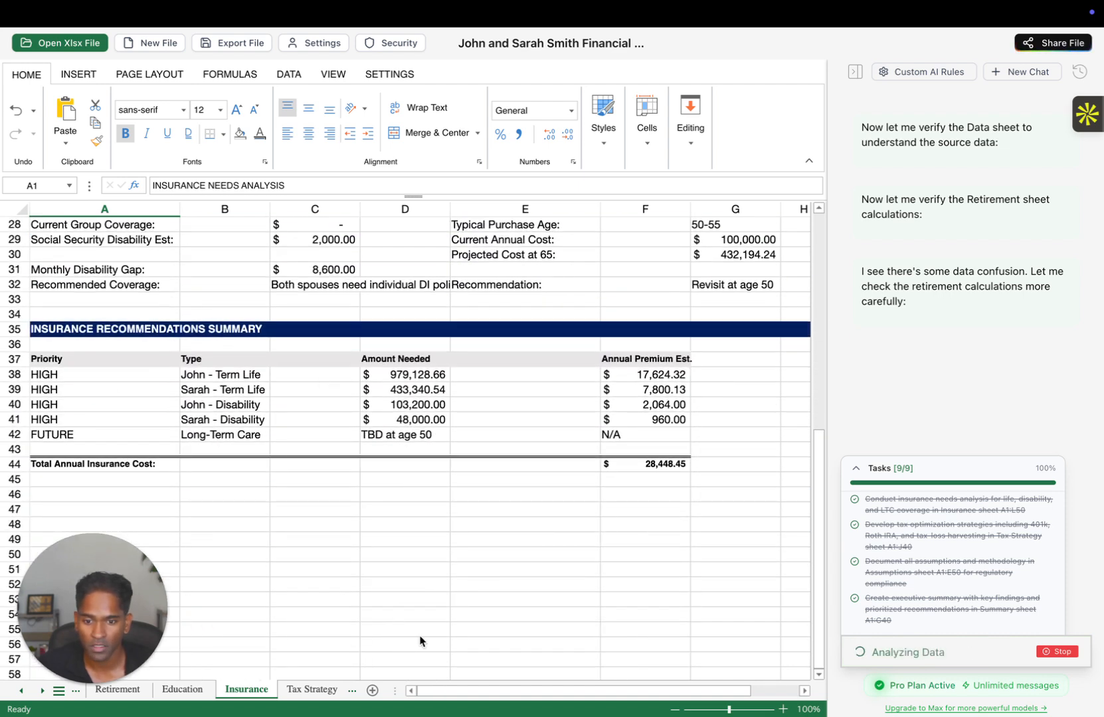
Review the Tax Strategy sheet, covering 401(k) optimization, Roth IRA, other tax strategies, tax-loss harvesting and the optimization summary with its notes
{"action": "left_click", "coordinate": [314, 690]}
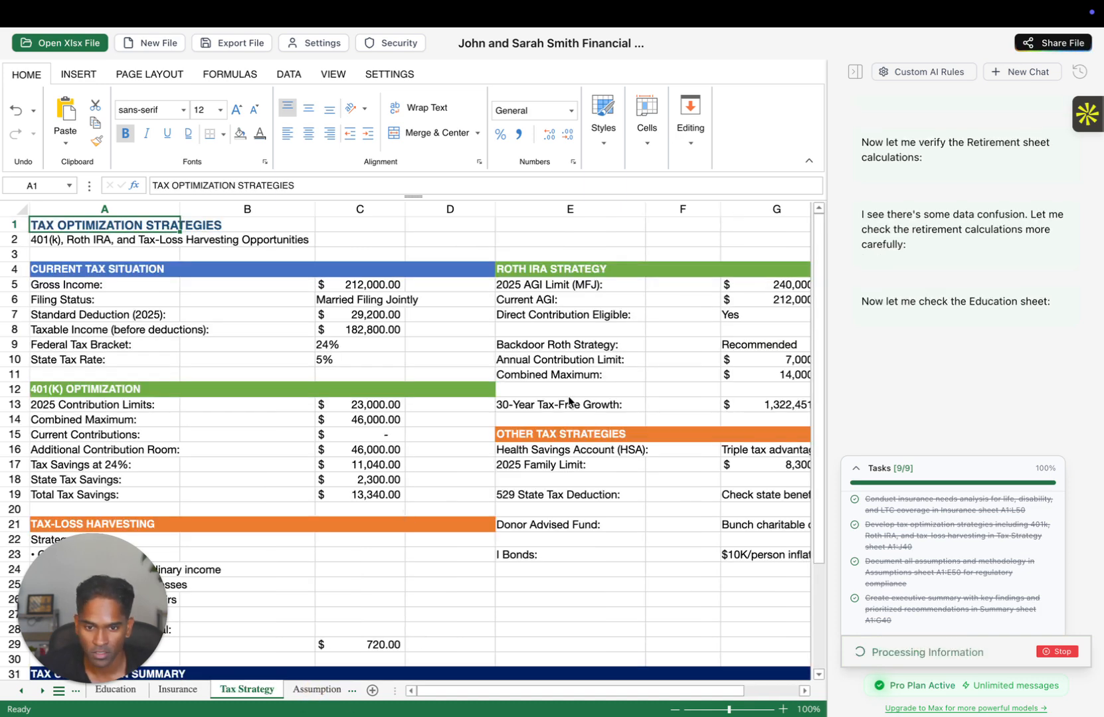
{"action": "scroll", "coordinate": [568, 396], "scroll_direction": "right", "scroll_amount": 3}
{"action": "scroll", "coordinate": [569, 399], "scroll_direction": "right", "scroll_amount": 10}
{"action": "scroll", "coordinate": [569, 399], "scroll_direction": "left", "scroll_amount": 12}
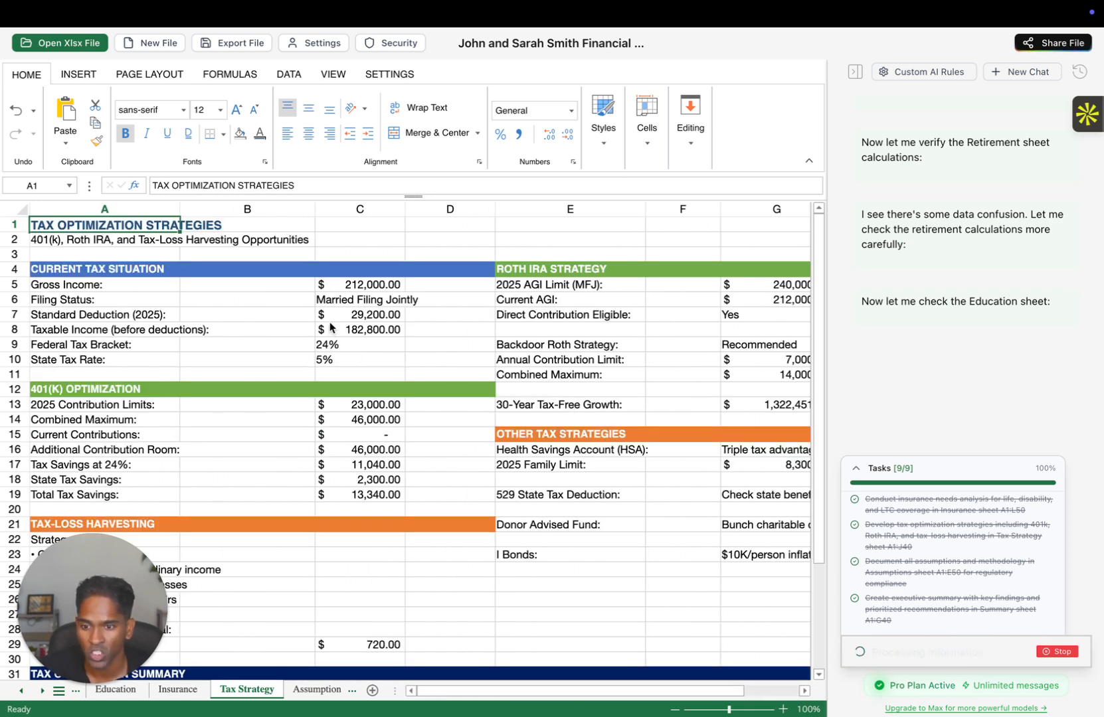
{"action": "scroll", "coordinate": [224, 427], "scroll_direction": "down", "scroll_amount": 1}
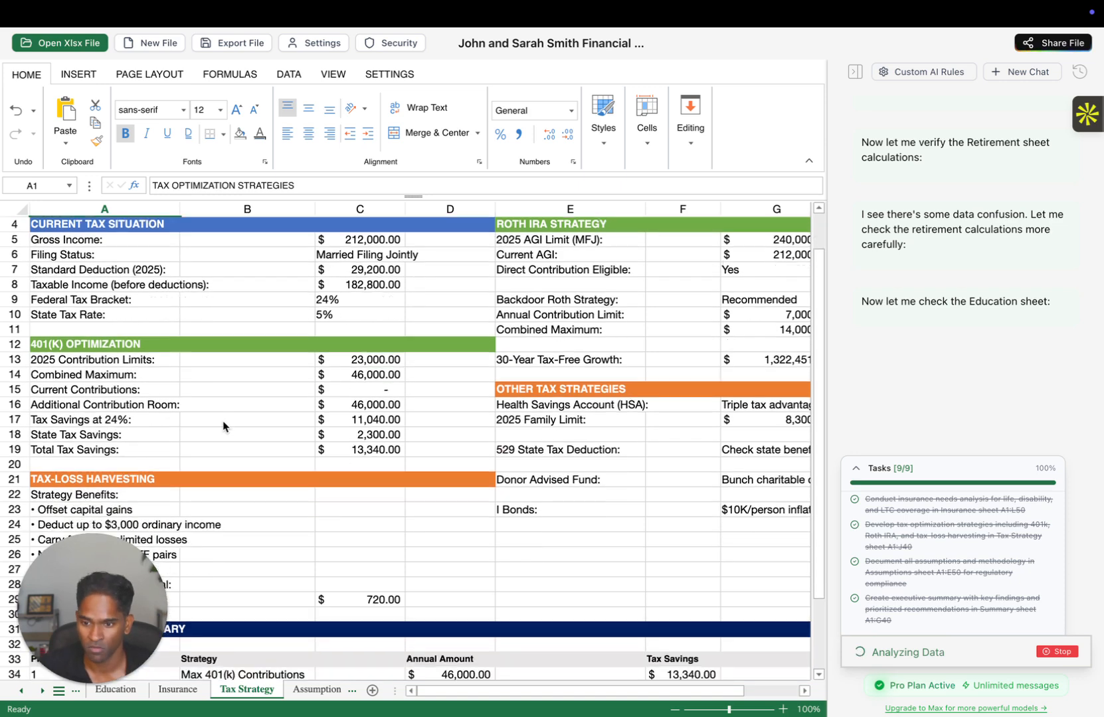
{"action": "scroll", "coordinate": [223, 427], "scroll_direction": "down", "scroll_amount": 5}
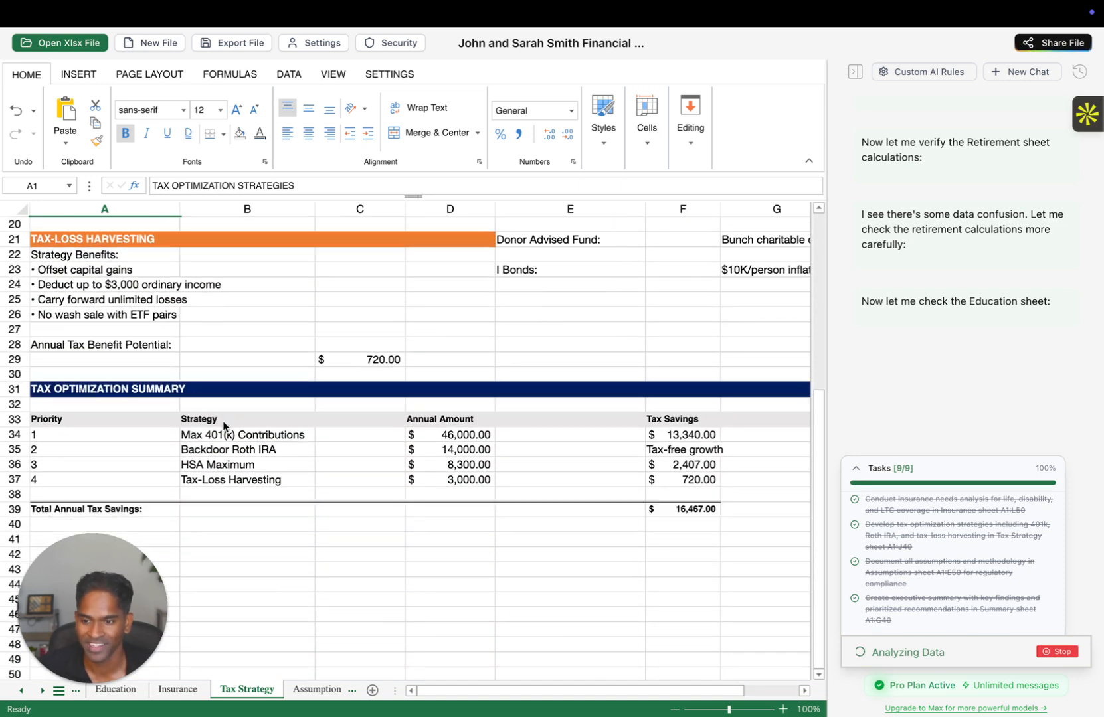
{"action": "scroll", "coordinate": [223, 426], "scroll_direction": "up", "scroll_amount": 1}
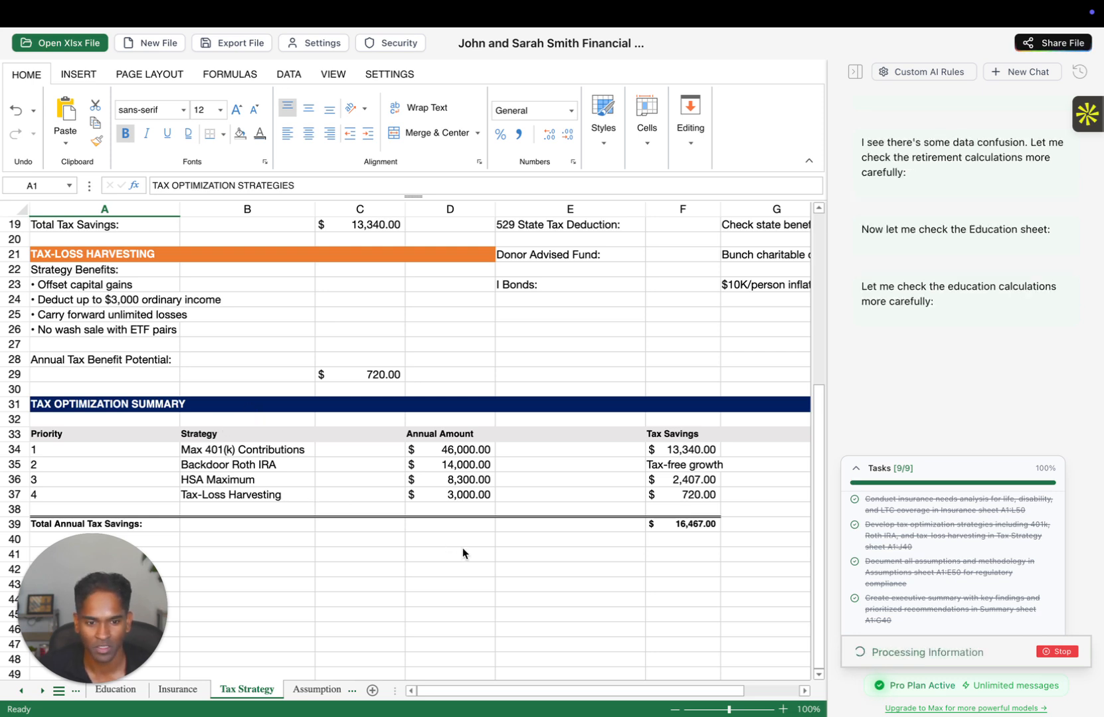
{"action": "scroll", "coordinate": [491, 534], "scroll_direction": "up", "scroll_amount": 3}
{"action": "scroll", "coordinate": [491, 533], "scroll_direction": "right", "scroll_amount": 3}
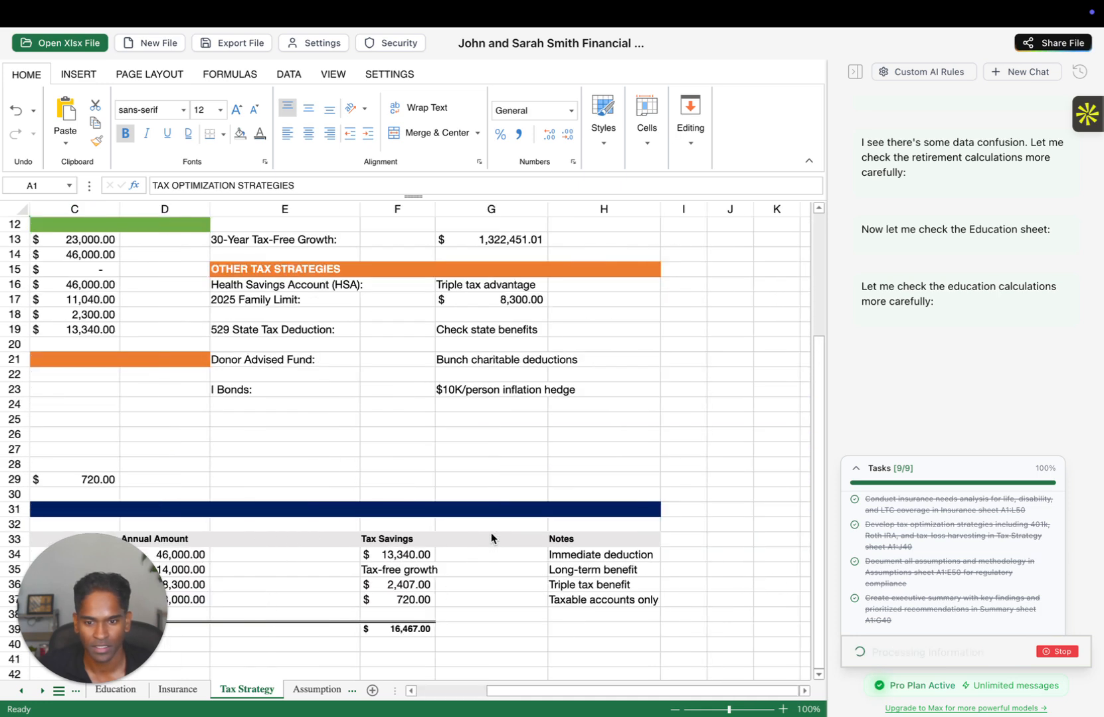
{"action": "scroll", "coordinate": [491, 532], "scroll_direction": "up", "scroll_amount": 5}
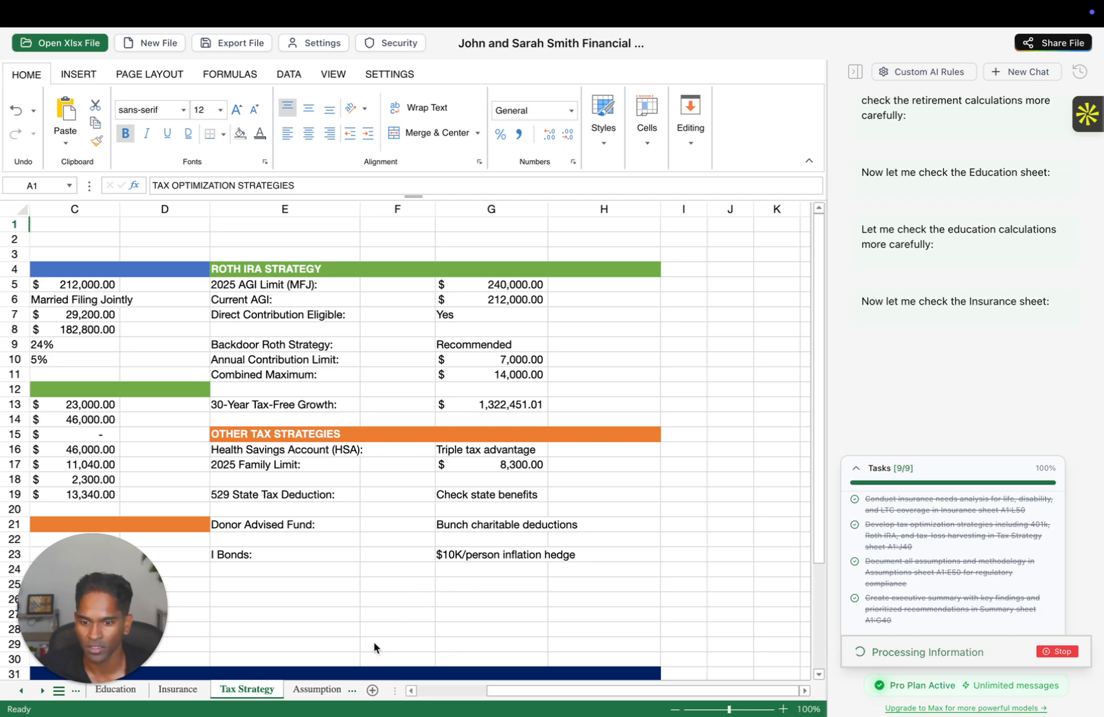
Open the Assumptions sheet and read through its assumption sections, Methodology Notes and Important Disclaimers
{"action": "left_click", "coordinate": [318, 690]}
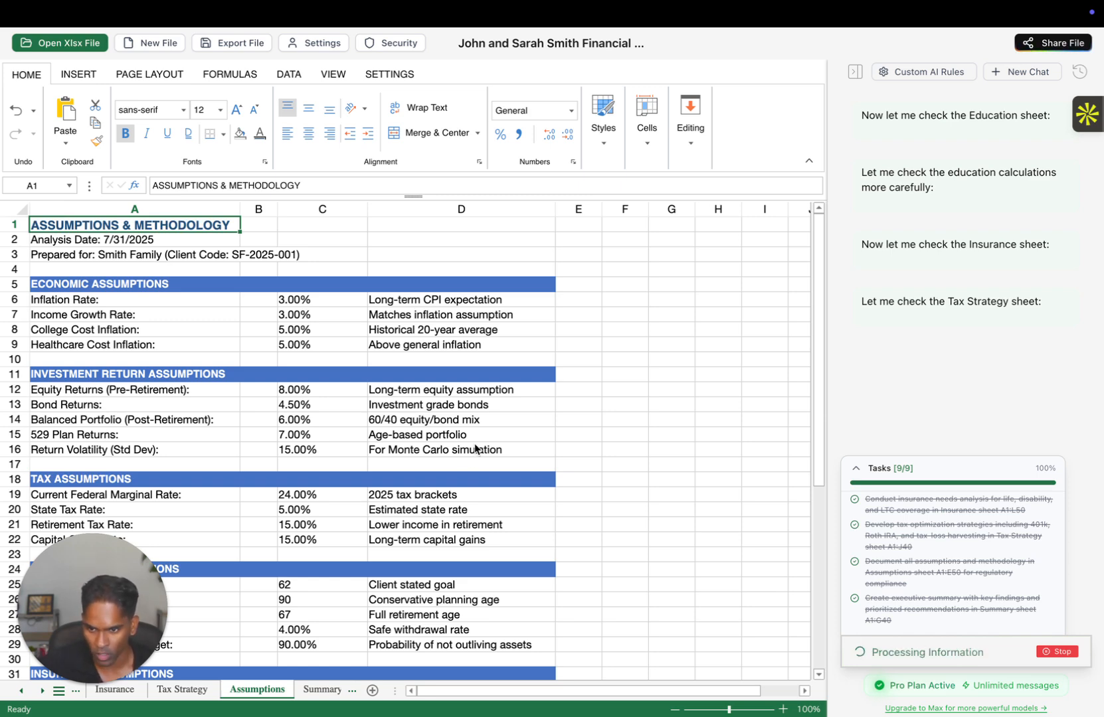
{"action": "scroll", "coordinate": [362, 429], "scroll_direction": "down", "scroll_amount": 3}
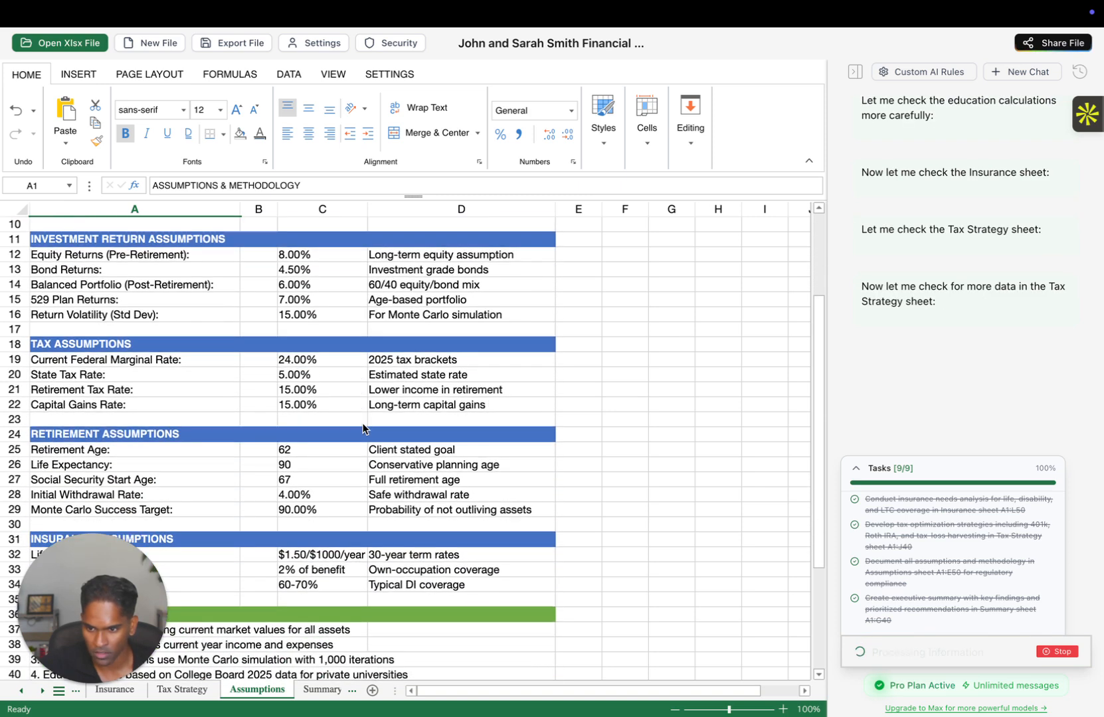
{"action": "scroll", "coordinate": [362, 429], "scroll_direction": "down", "scroll_amount": 4}
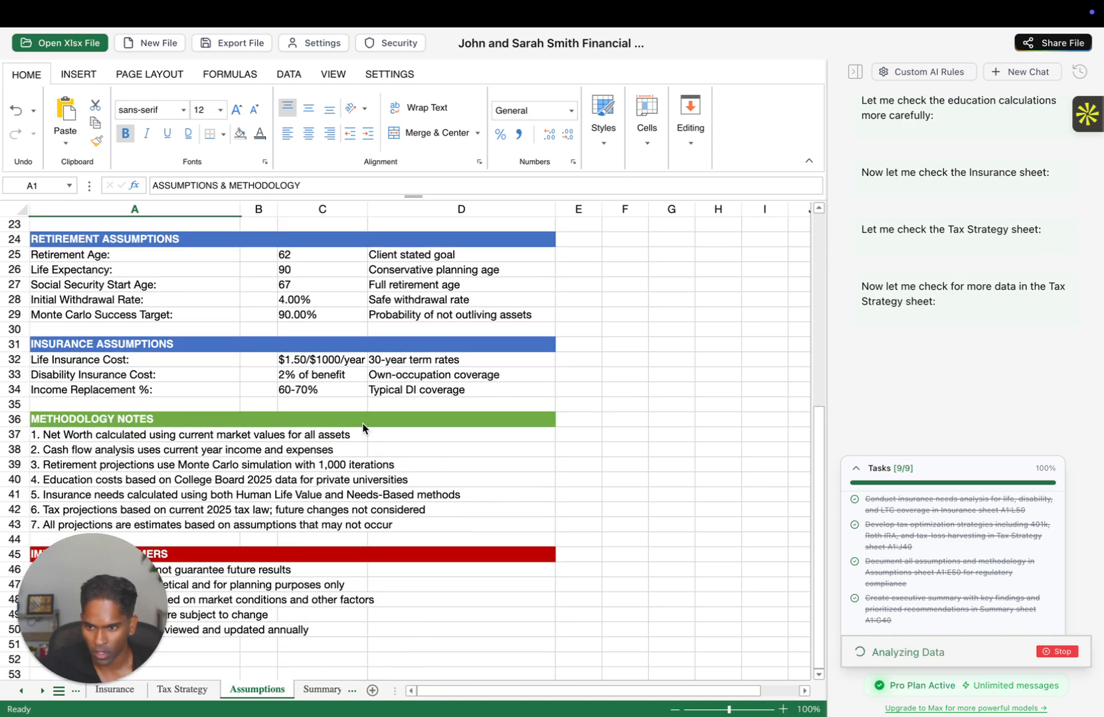
{"action": "scroll", "coordinate": [389, 454], "scroll_direction": "down", "scroll_amount": 2}
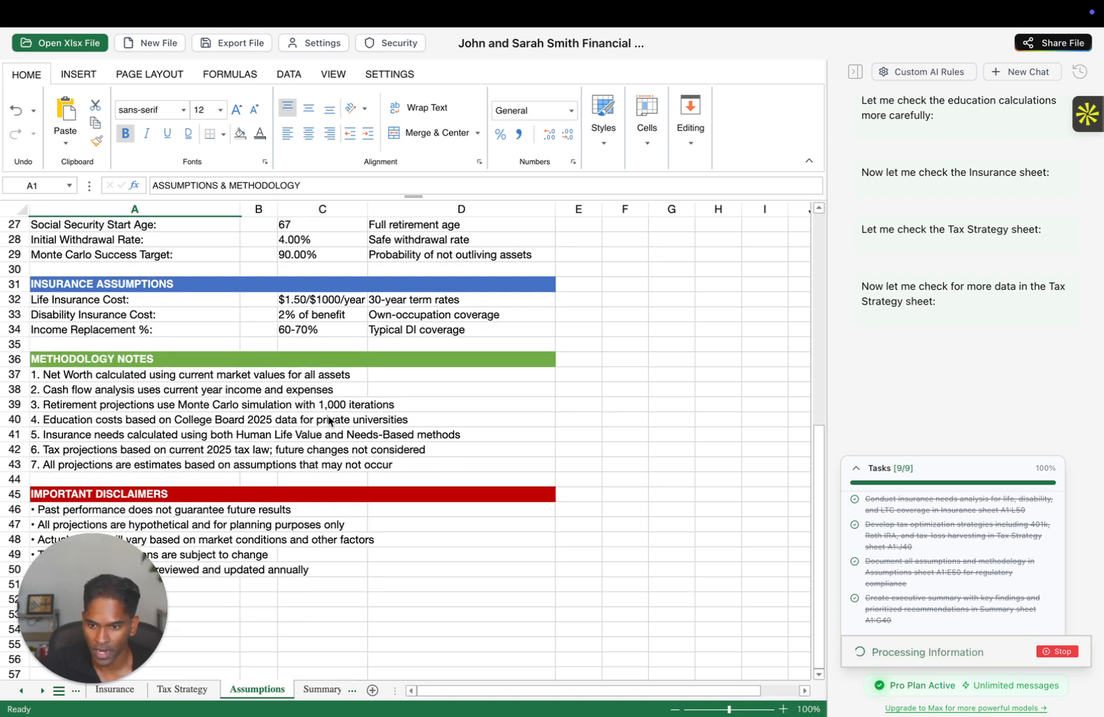
Recheck the Assumptions sheet from its disclaimers back up to the analysis date
{"action": "scroll", "coordinate": [358, 475], "scroll_direction": "down", "scroll_amount": 3}
{"action": "scroll", "coordinate": [358, 475], "scroll_direction": "up", "scroll_amount": 11}
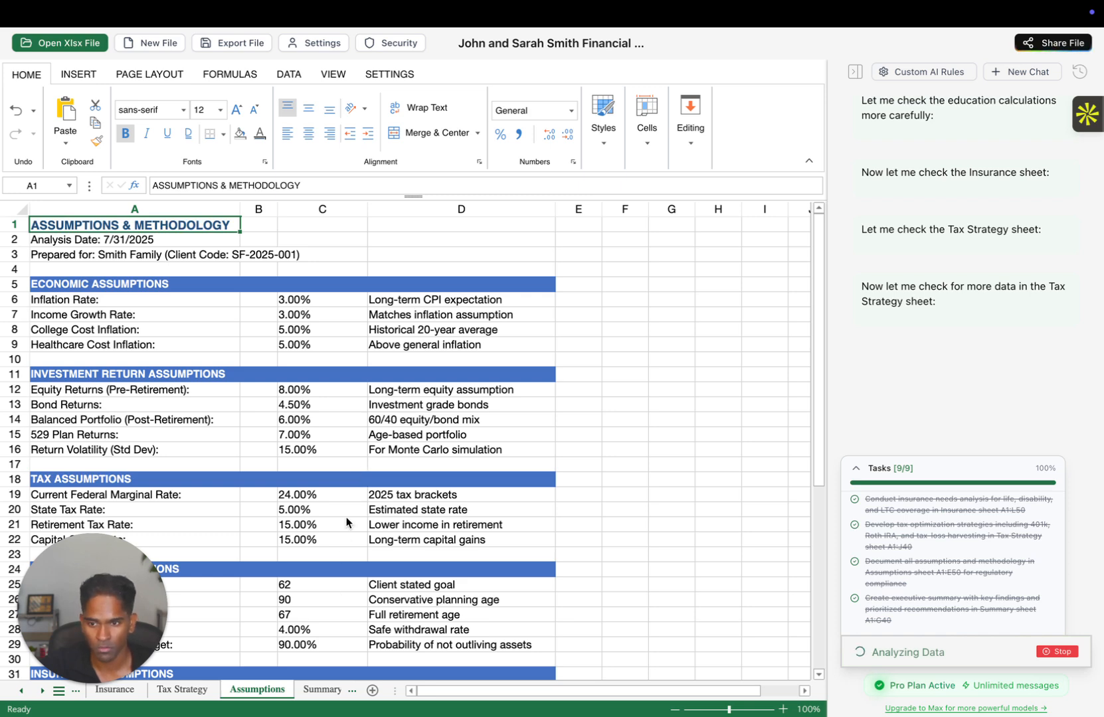
{"action": "left_click", "coordinate": [152, 237]}
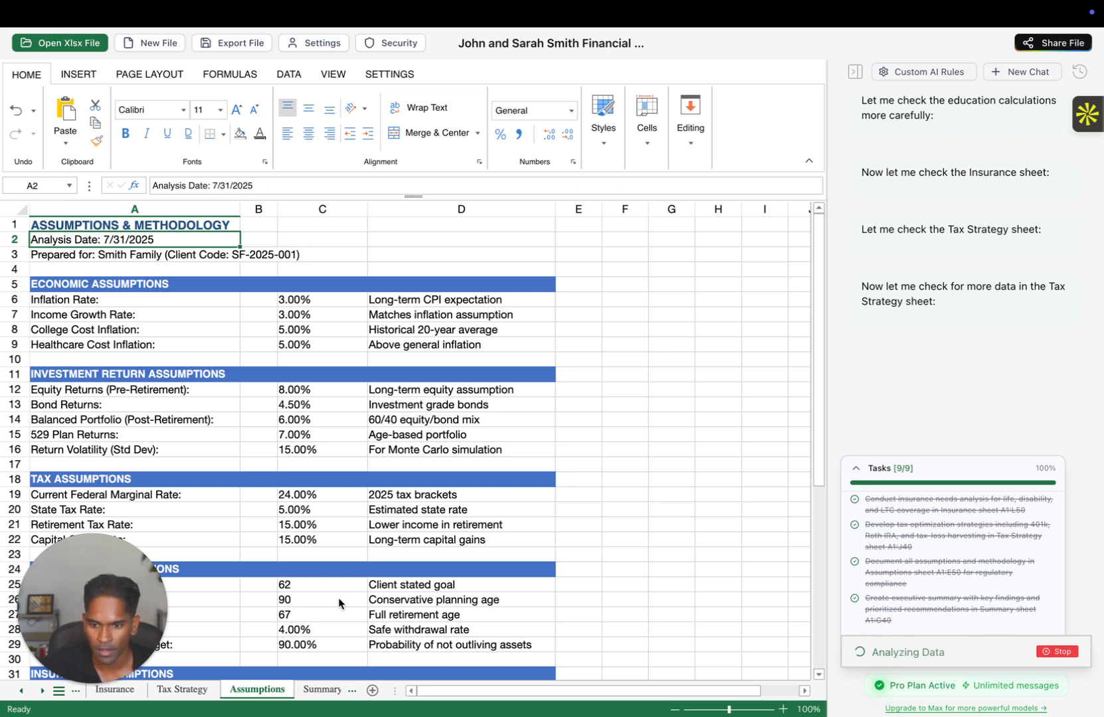
Open the Summary sheet and follow the assistant's verification messages through to the start of its Comprehensive Financial Plan Verification Summary
{"action": "left_click", "coordinate": [318, 689]}
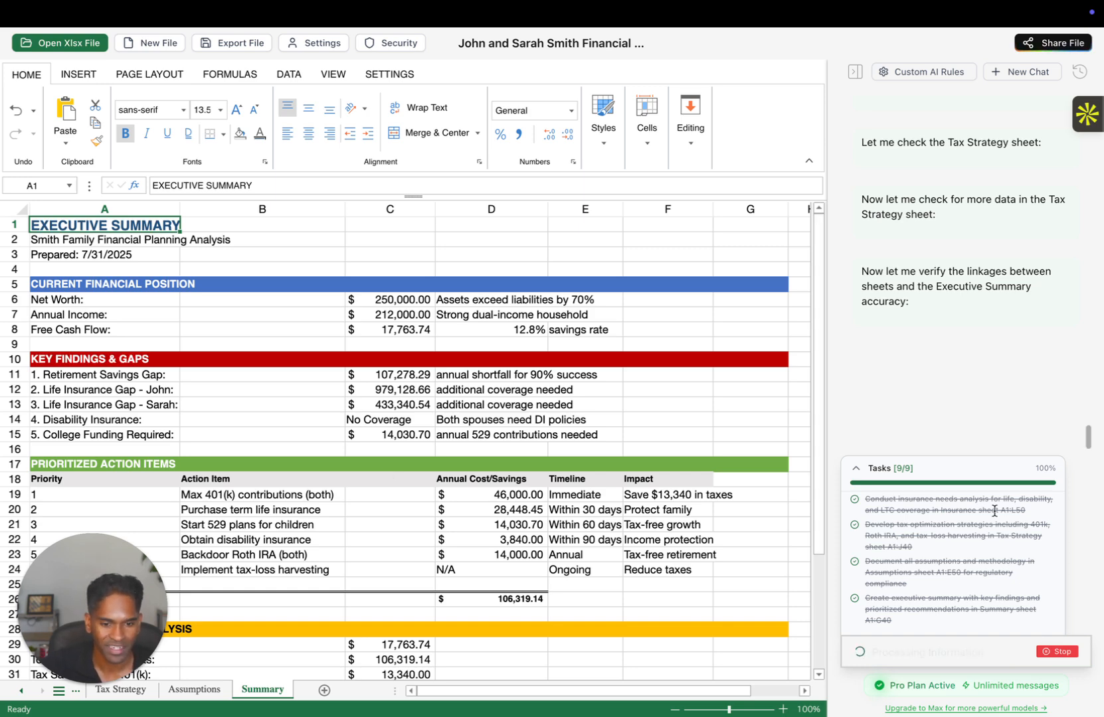
{"action": "scroll", "coordinate": [963, 374], "scroll_direction": "up", "scroll_amount": 4}
{"action": "scroll", "coordinate": [963, 374], "scroll_direction": "up", "scroll_amount": 10}
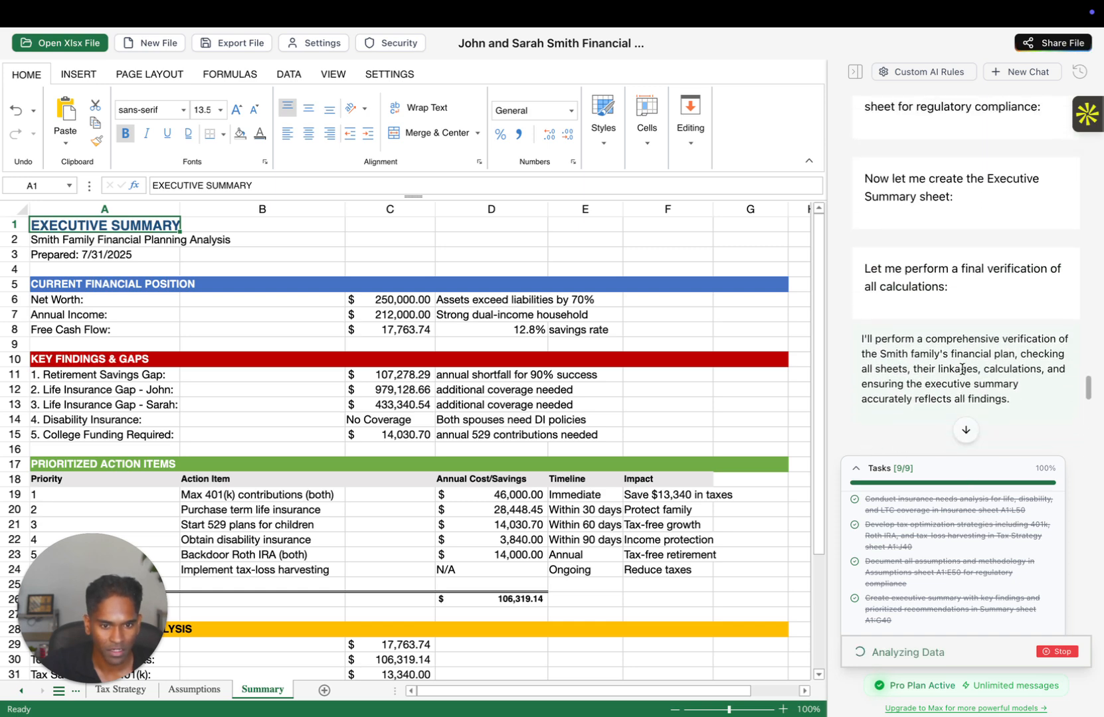
{"action": "scroll", "coordinate": [962, 374], "scroll_direction": "down", "scroll_amount": 10}
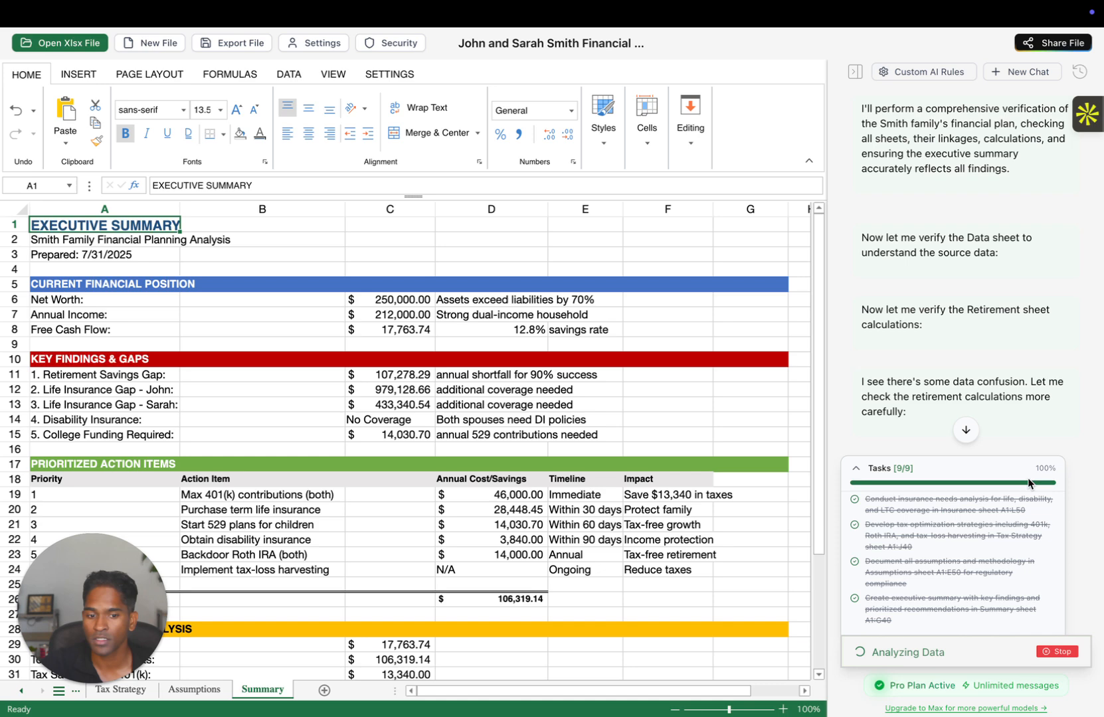
{"action": "left_click", "coordinate": [967, 432]}
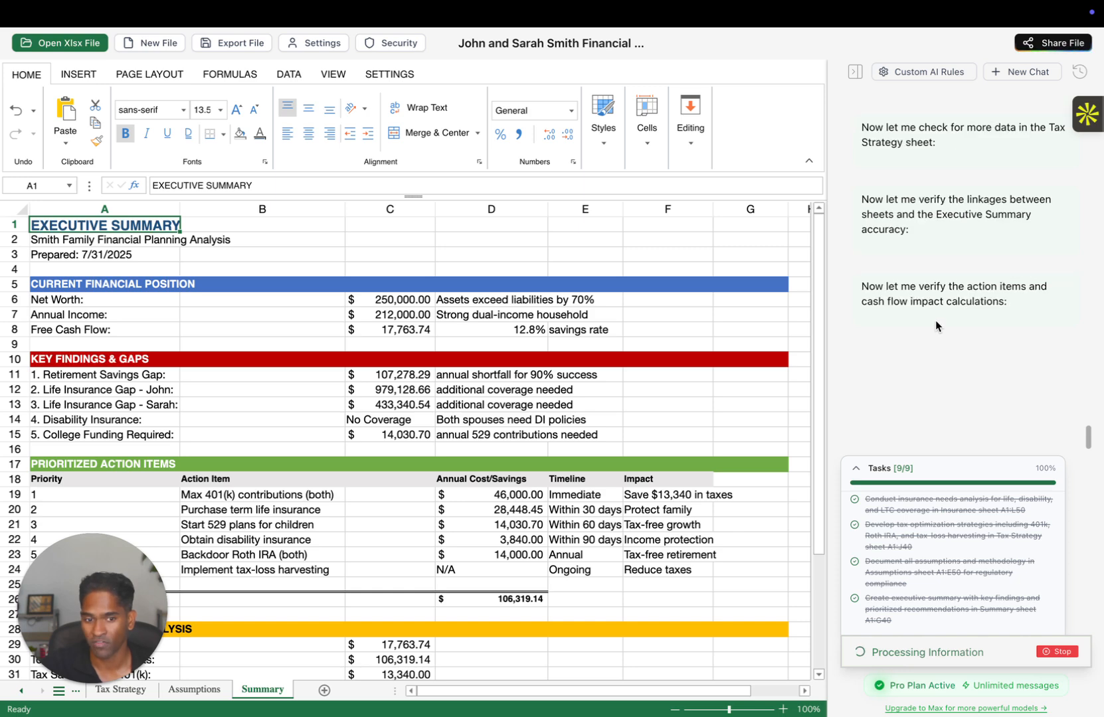
{"action": "scroll", "coordinate": [935, 320], "scroll_direction": "up", "scroll_amount": 1}
{"action": "scroll", "coordinate": [935, 320], "scroll_direction": "up", "scroll_amount": 3}
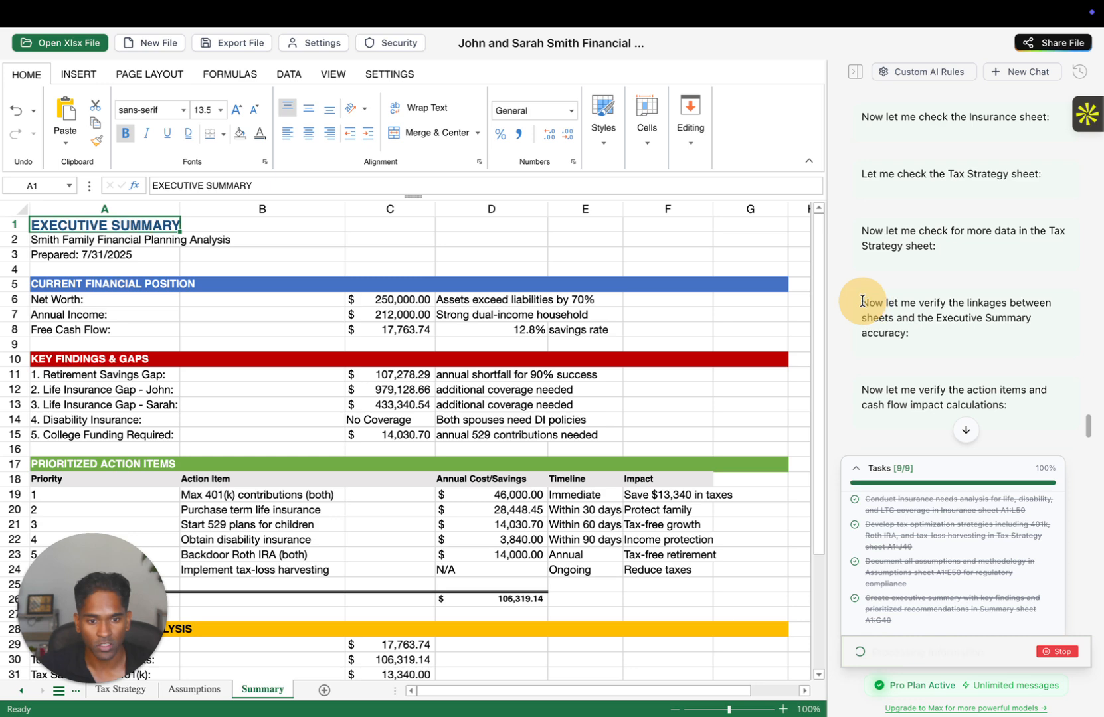
{"action": "left_click_drag", "start_coordinate": [866, 304], "coordinate": [916, 334]}
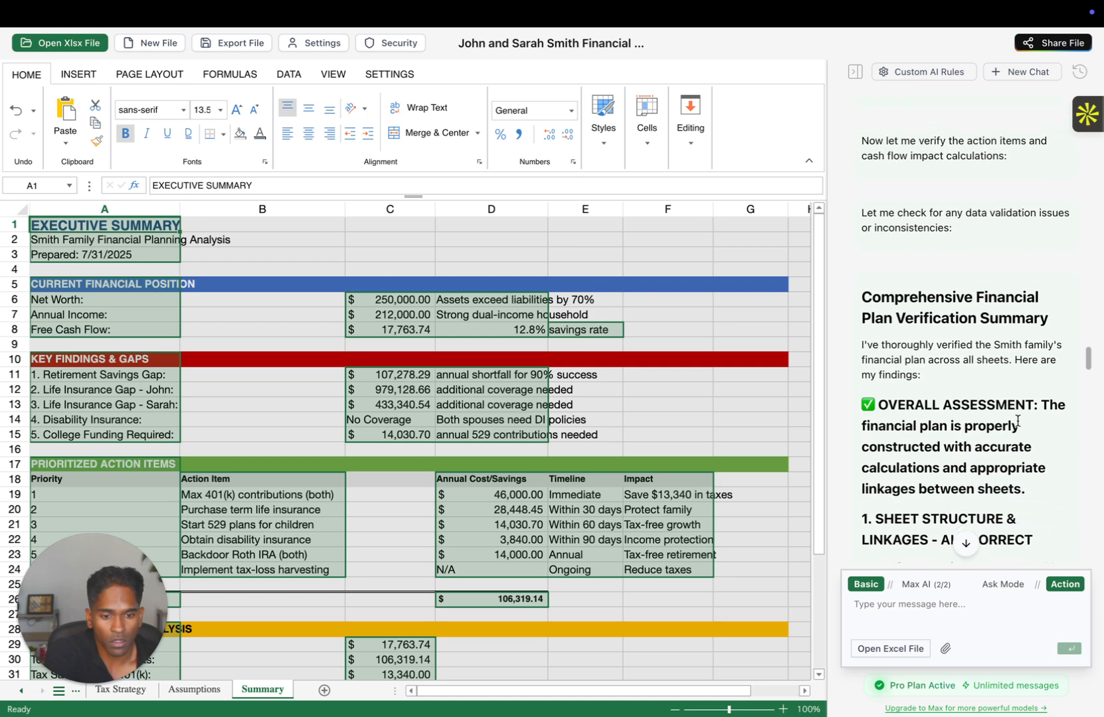
{"action": "scroll", "coordinate": [1017, 421], "scroll_direction": "down", "scroll_amount": 3}
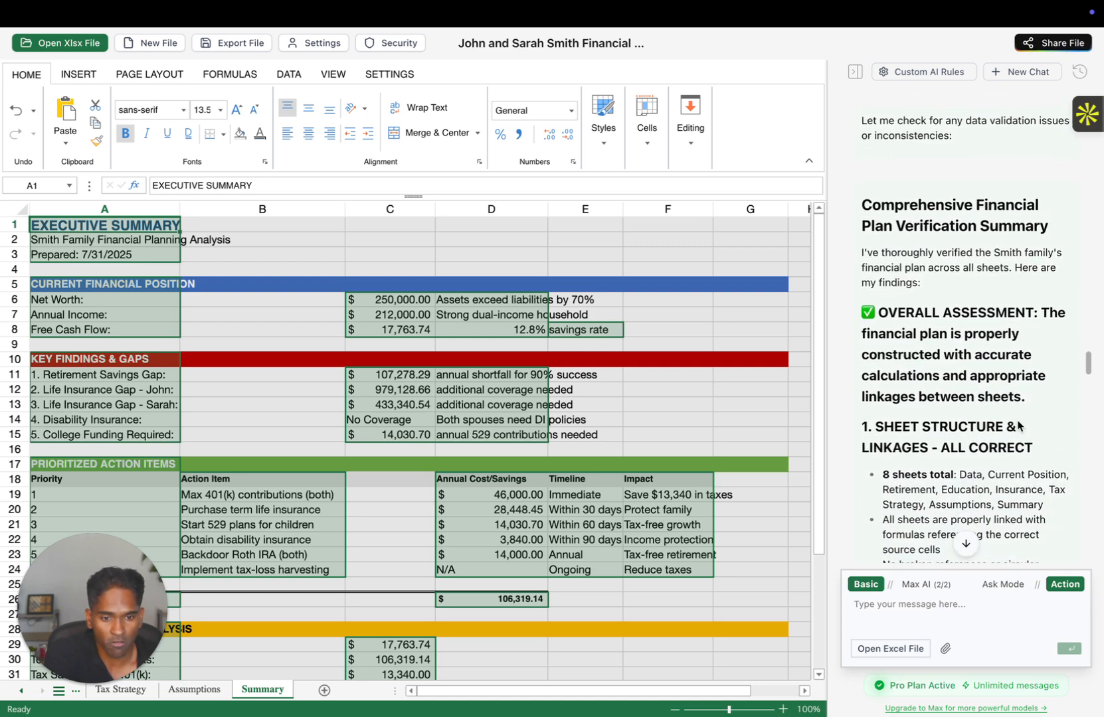
{"action": "scroll", "coordinate": [1016, 425], "scroll_direction": "down", "scroll_amount": 3}
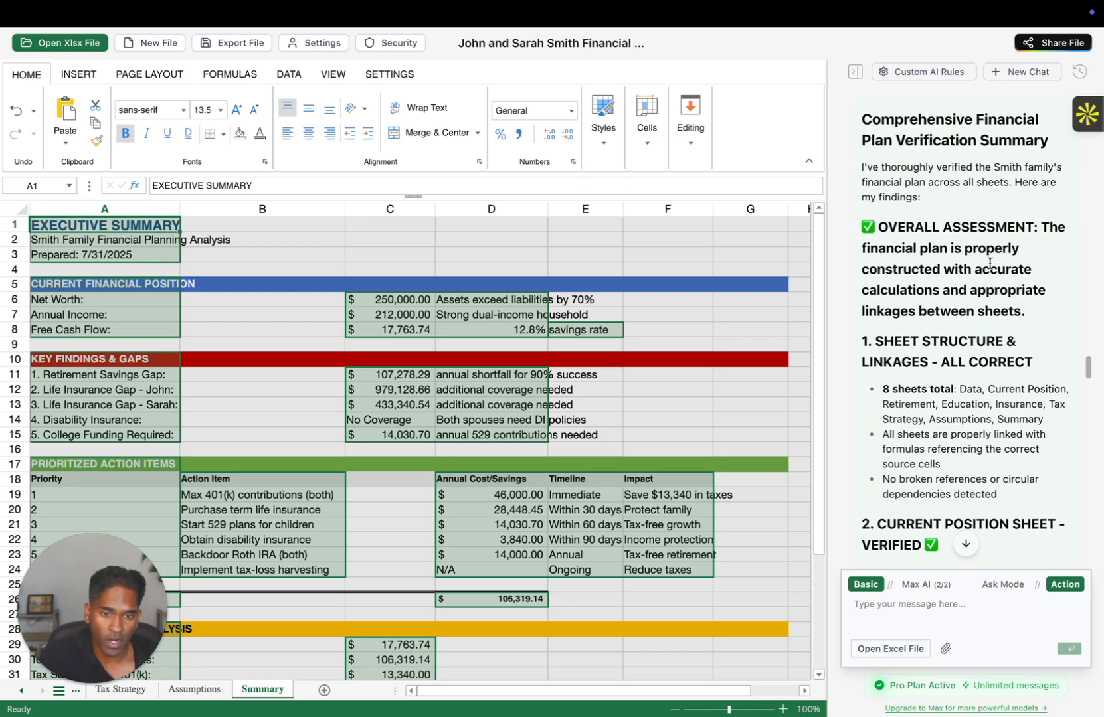
Review the custom AI rules from regulatory compliance to CFP-specific calculations, and close them without changes
{"action": "left_click", "coordinate": [943, 70]}
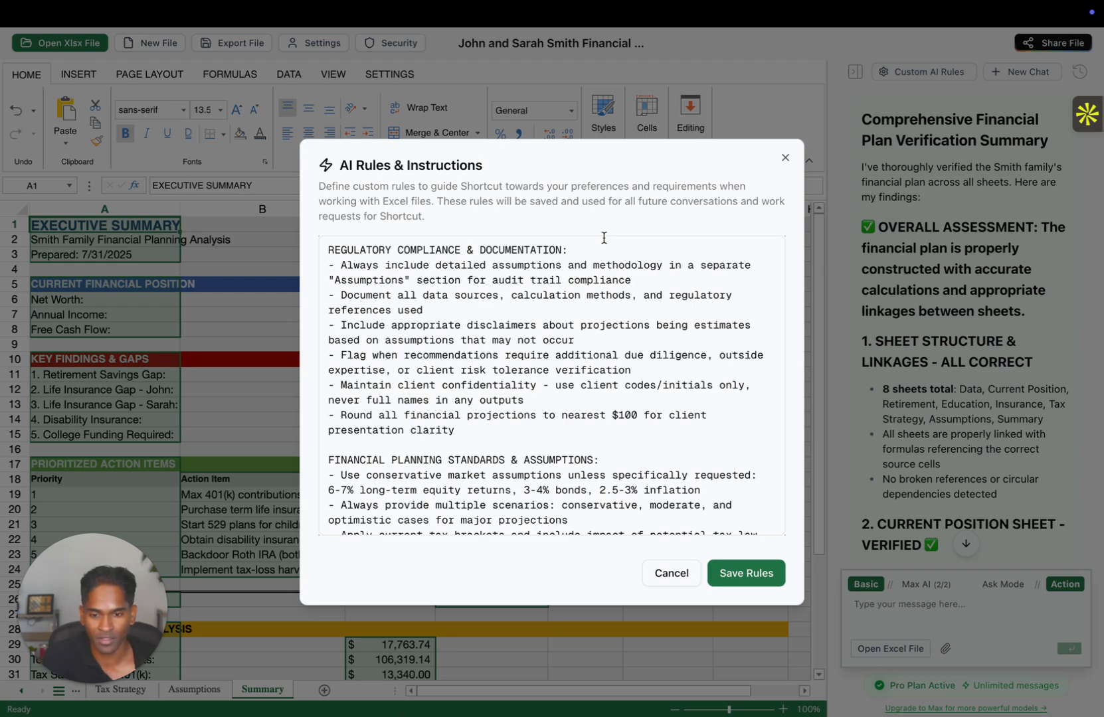
{"action": "scroll", "coordinate": [622, 278], "scroll_direction": "down", "scroll_amount": 1}
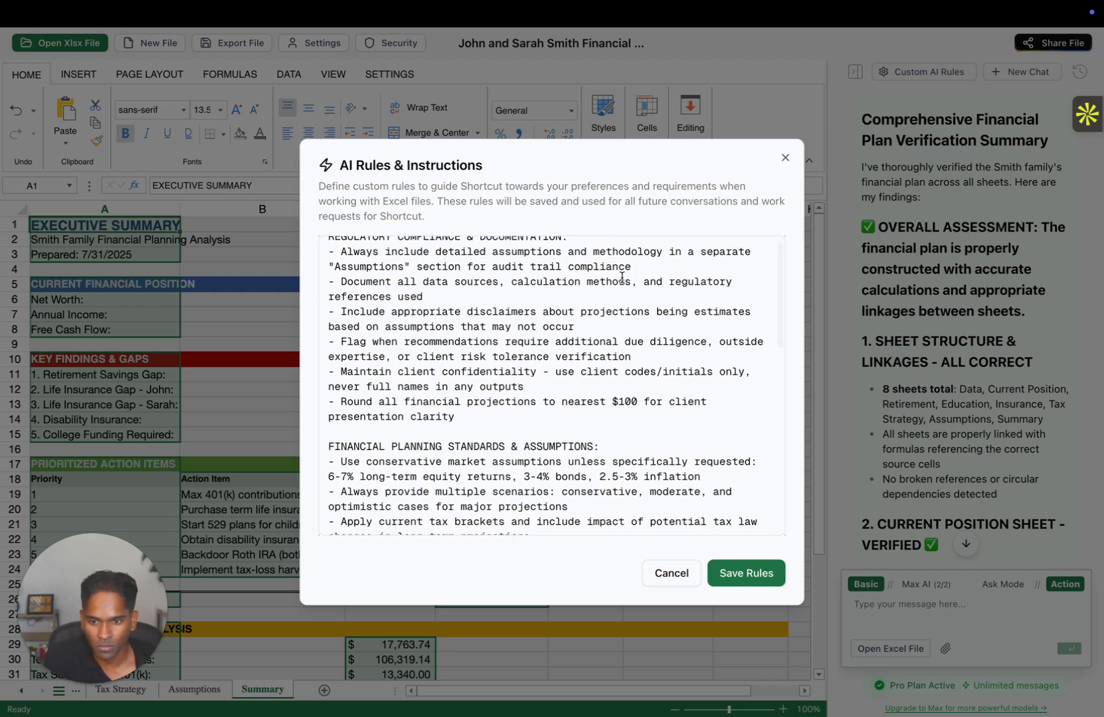
{"action": "scroll", "coordinate": [621, 278], "scroll_direction": "up", "scroll_amount": 1}
{"action": "scroll", "coordinate": [622, 277], "scroll_direction": "down", "scroll_amount": 10}
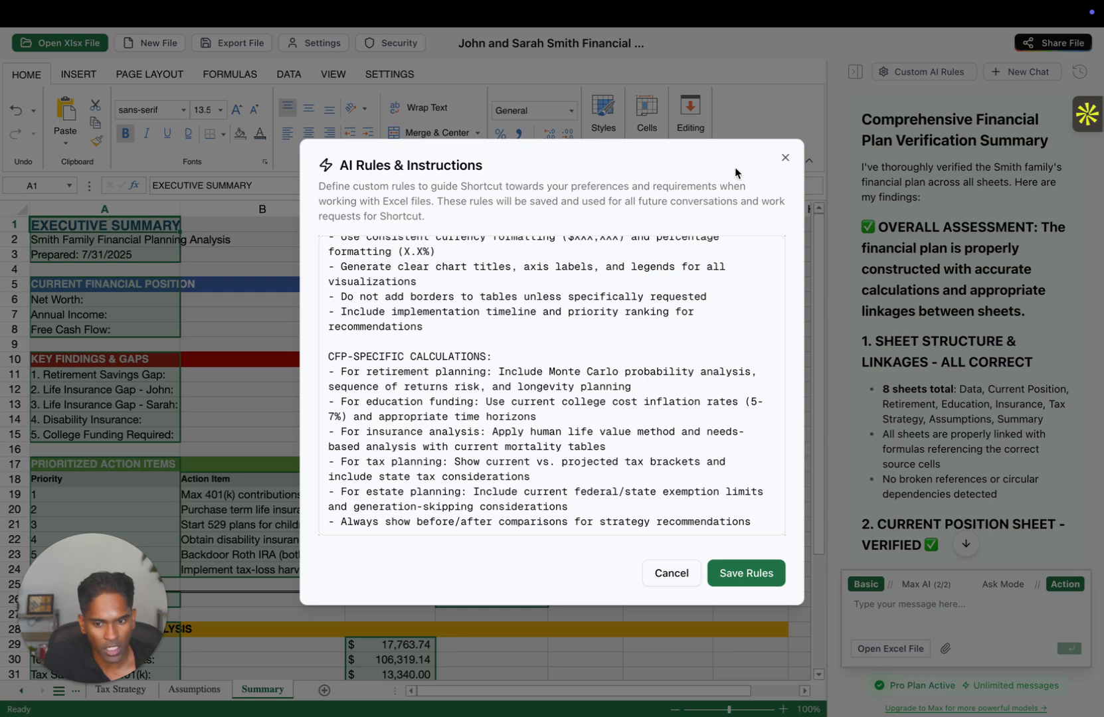
{"action": "scroll", "coordinate": [697, 323], "scroll_direction": "up", "scroll_amount": 10}
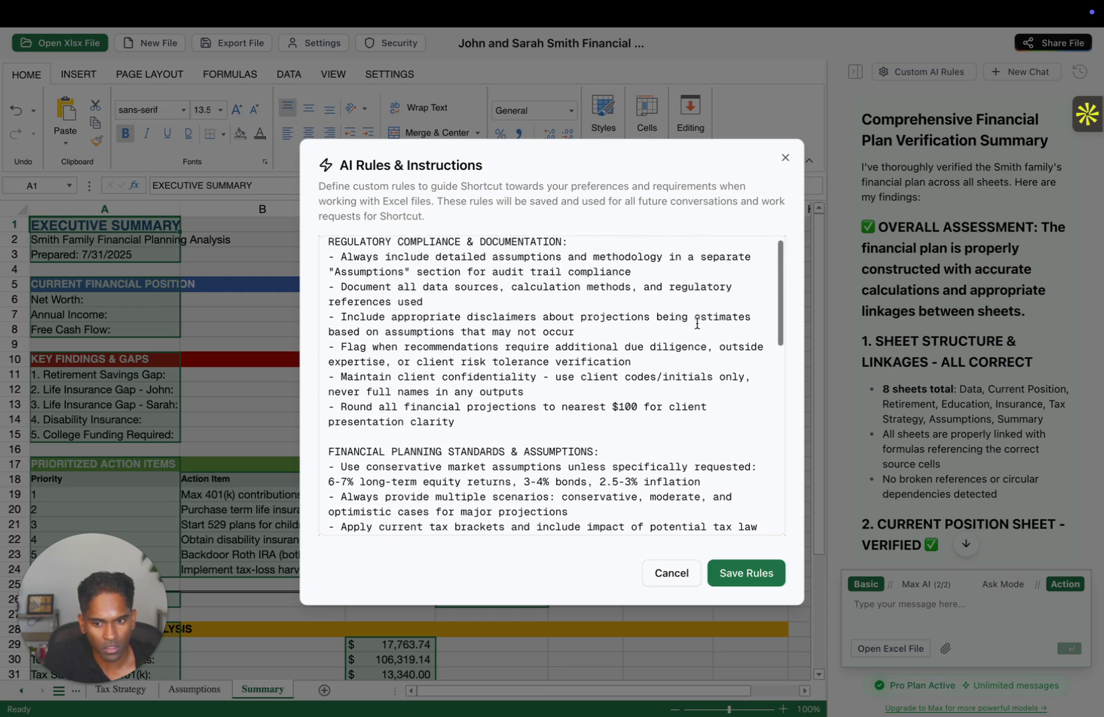
{"action": "left_click", "coordinate": [784, 157]}
Read the verification summary's overall assessment and its sections on sheet structure and linkages and the Current Position sheet
{"action": "scroll", "coordinate": [908, 417], "scroll_direction": "up", "scroll_amount": 3}
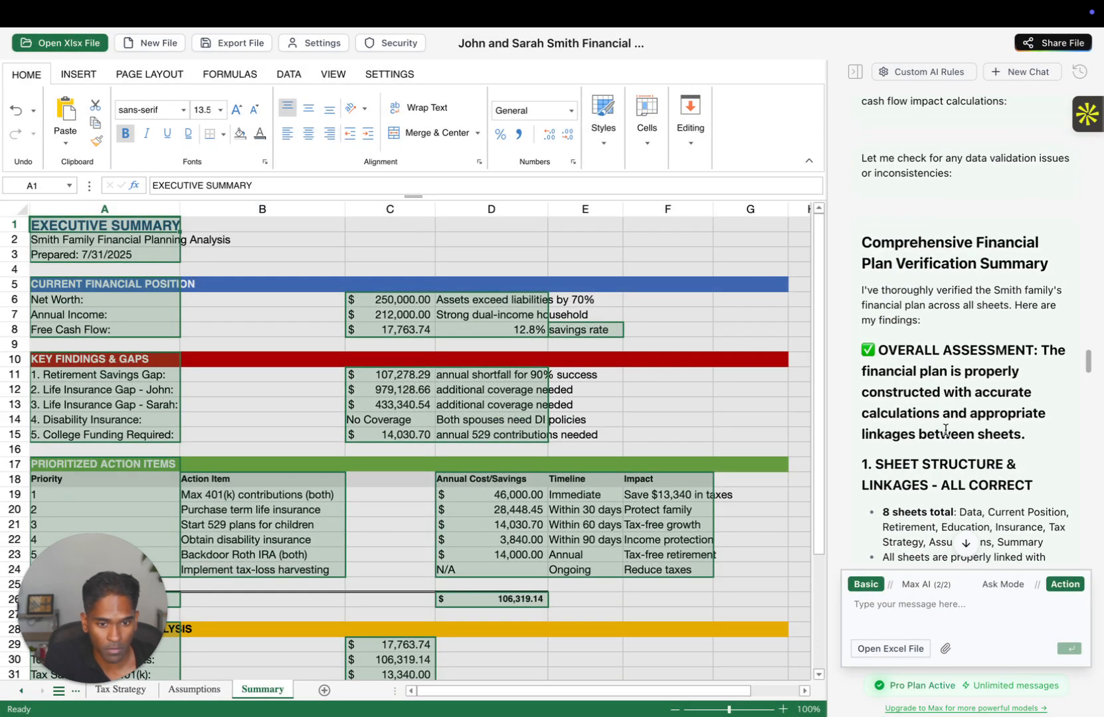
{"action": "scroll", "coordinate": [1005, 362], "scroll_direction": "down", "scroll_amount": 3}
{"action": "left_click_drag", "start_coordinate": [1035, 318], "coordinate": [1035, 236]}
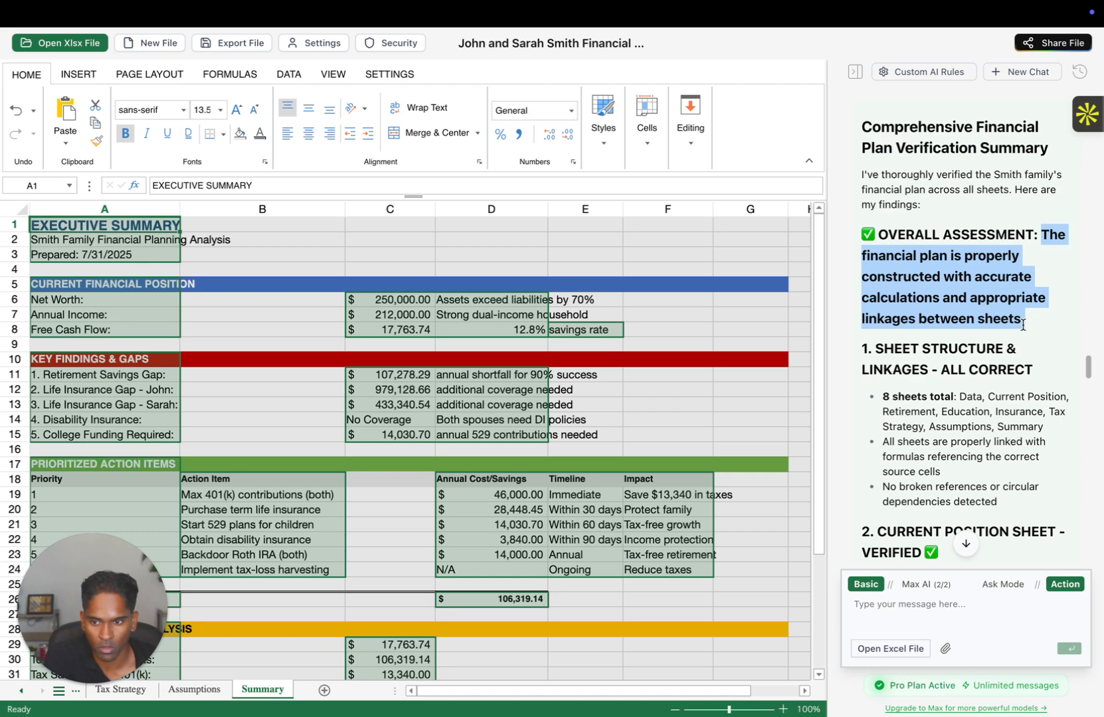
{"action": "scroll", "coordinate": [1023, 325], "scroll_direction": "down", "scroll_amount": 3}
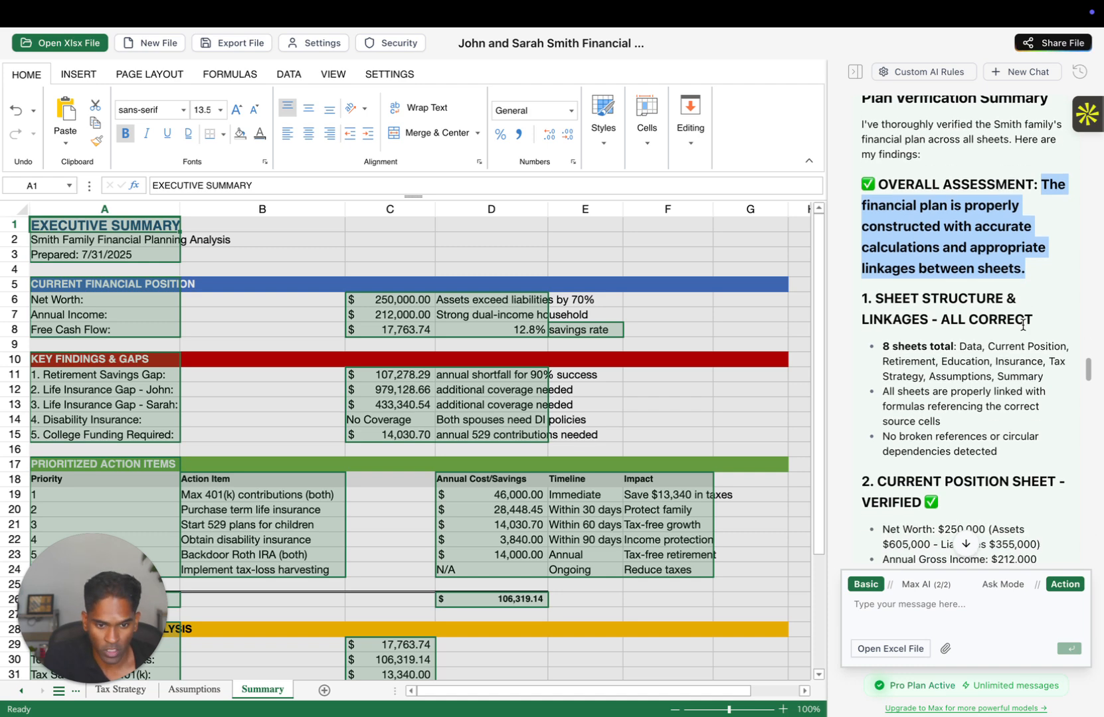
{"action": "left_click_drag", "start_coordinate": [1031, 263], "coordinate": [883, 240]}
{"action": "scroll", "coordinate": [907, 324], "scroll_direction": "down", "scroll_amount": 1}
{"action": "scroll", "coordinate": [907, 323], "scroll_direction": "down", "scroll_amount": 2}
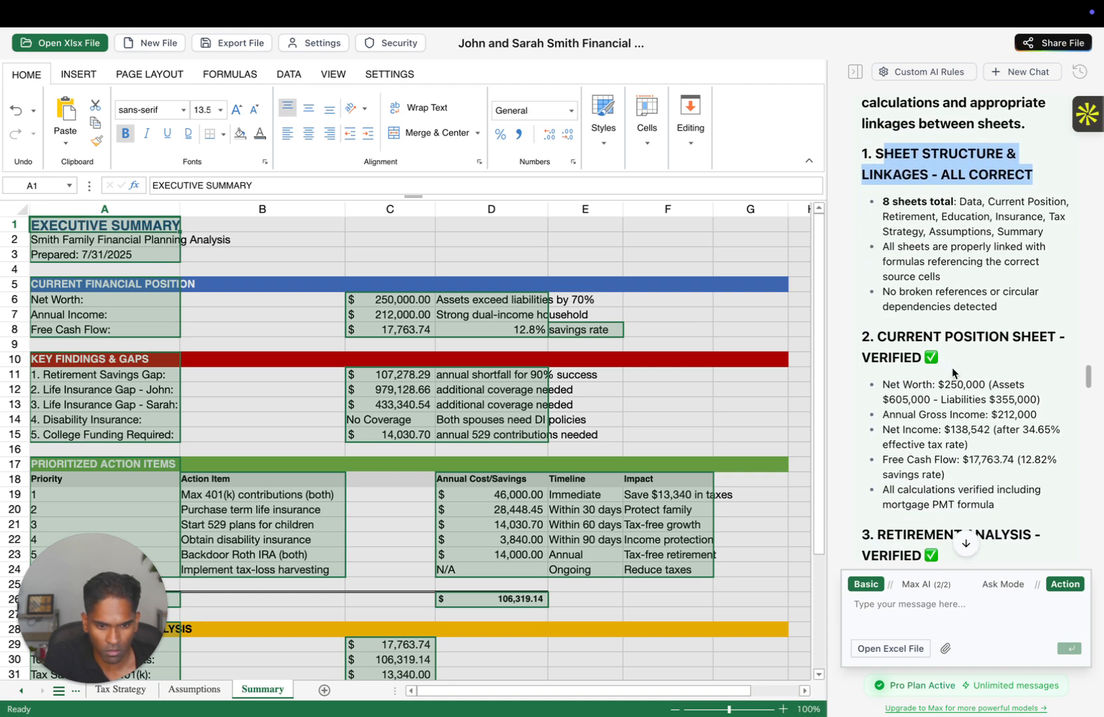
{"action": "left_click_drag", "start_coordinate": [939, 357], "coordinate": [862, 337]}
{"action": "scroll", "coordinate": [935, 298], "scroll_direction": "down", "scroll_amount": 10}
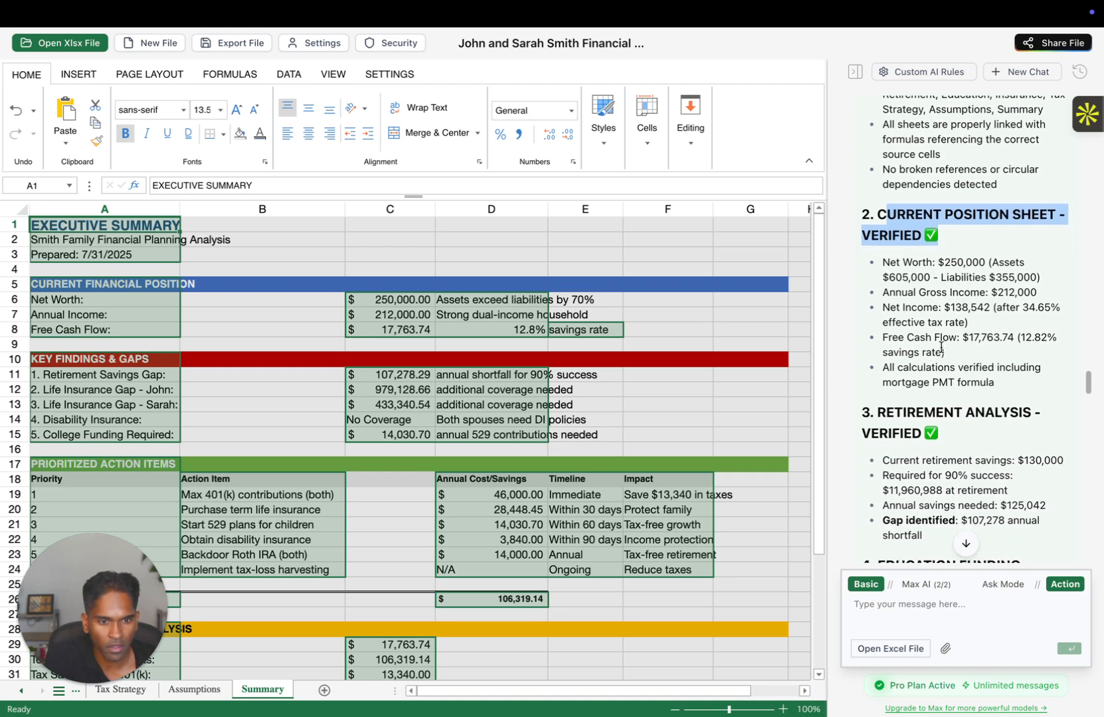
Read the verification findings on retirement, education funding, insurance, tax strategy and the executive summary
{"action": "left_click_drag", "start_coordinate": [943, 235], "coordinate": [876, 212]}
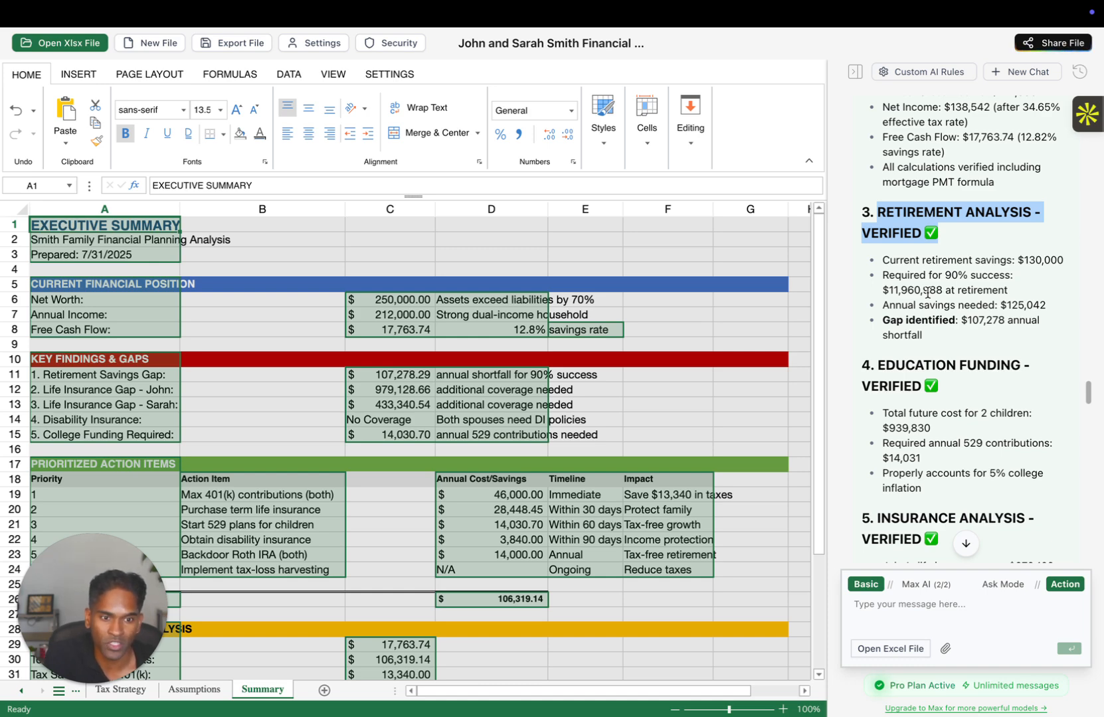
{"action": "scroll", "coordinate": [928, 293], "scroll_direction": "down", "scroll_amount": 5}
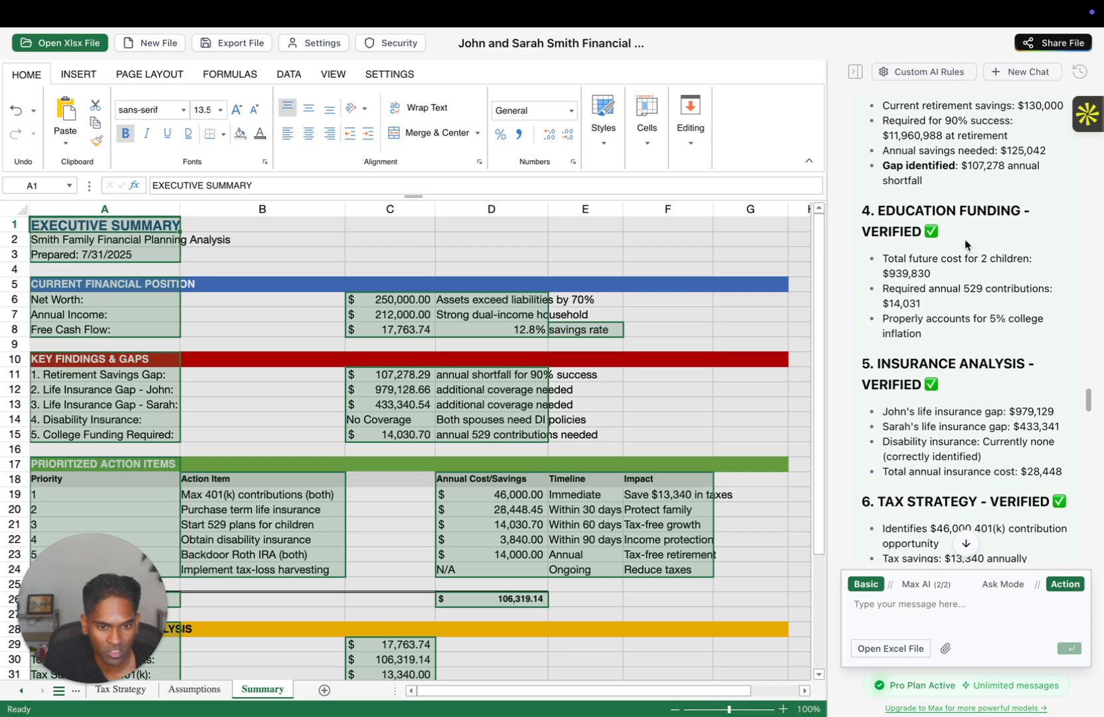
{"action": "left_click_drag", "start_coordinate": [964, 239], "coordinate": [877, 211]}
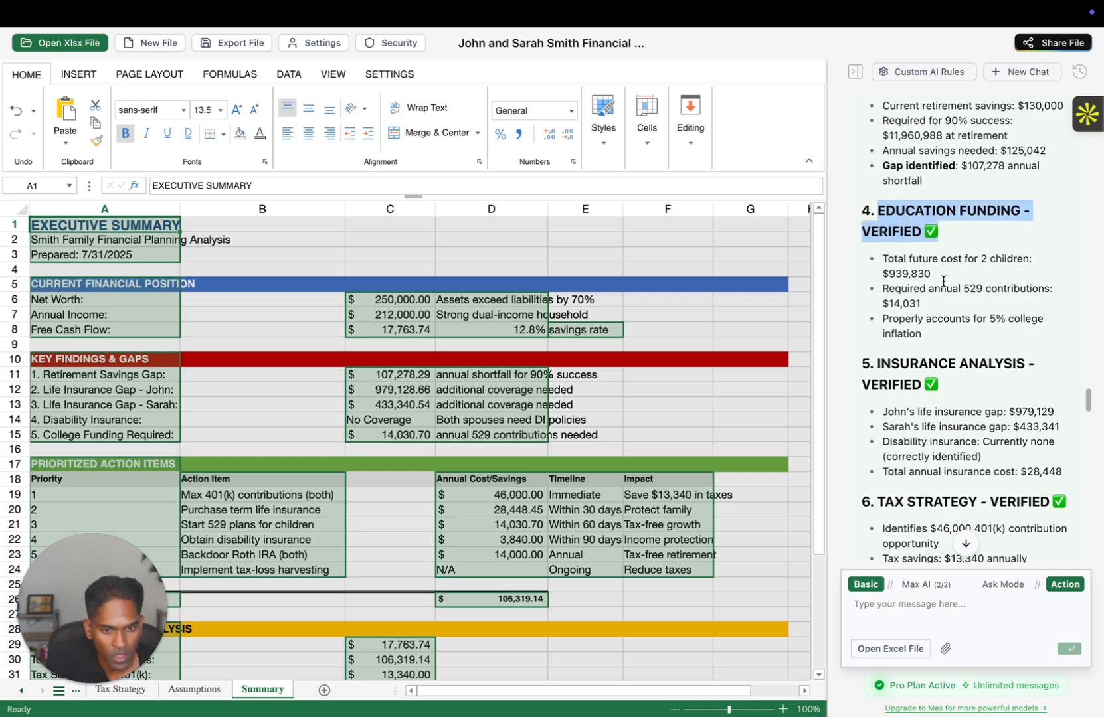
{"action": "scroll", "coordinate": [943, 281], "scroll_direction": "down", "scroll_amount": 4}
{"action": "left_click_drag", "start_coordinate": [948, 257], "coordinate": [889, 228]}
{"action": "scroll", "coordinate": [889, 228], "scroll_direction": "down", "scroll_amount": 3}
{"action": "scroll", "coordinate": [889, 228], "scroll_direction": "down", "scroll_amount": 4}
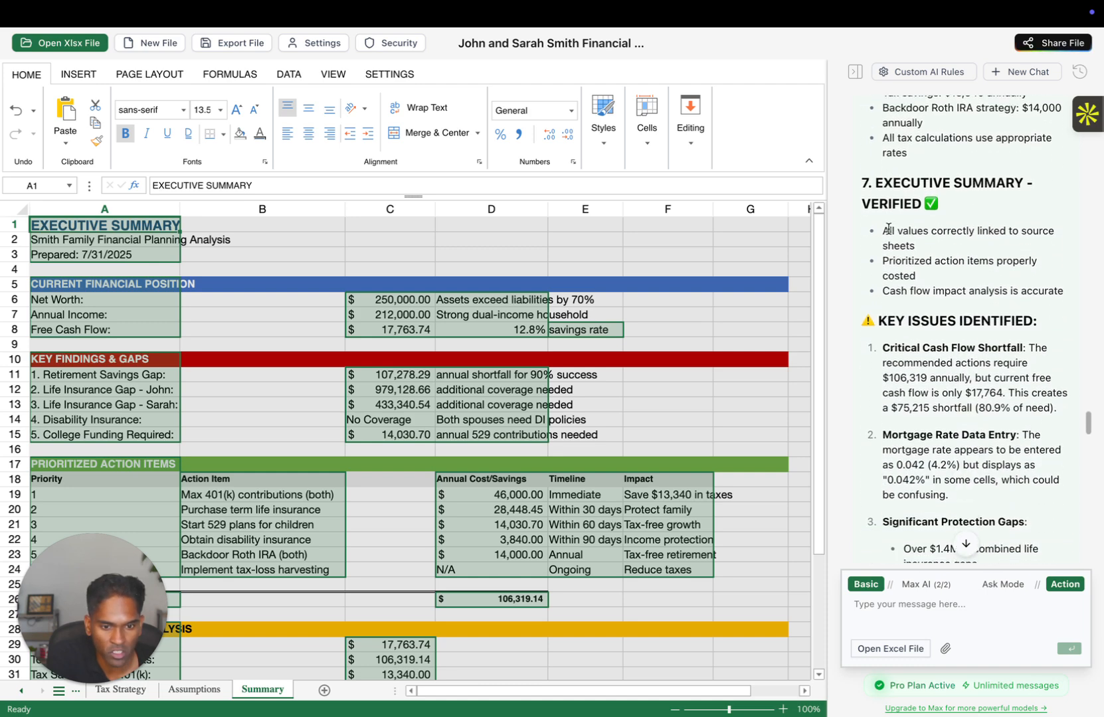
Examine the key issues identified, the recommendations and the closing overview of workbook structure and key findings
{"action": "left_click_drag", "start_coordinate": [1047, 273], "coordinate": [878, 267]}
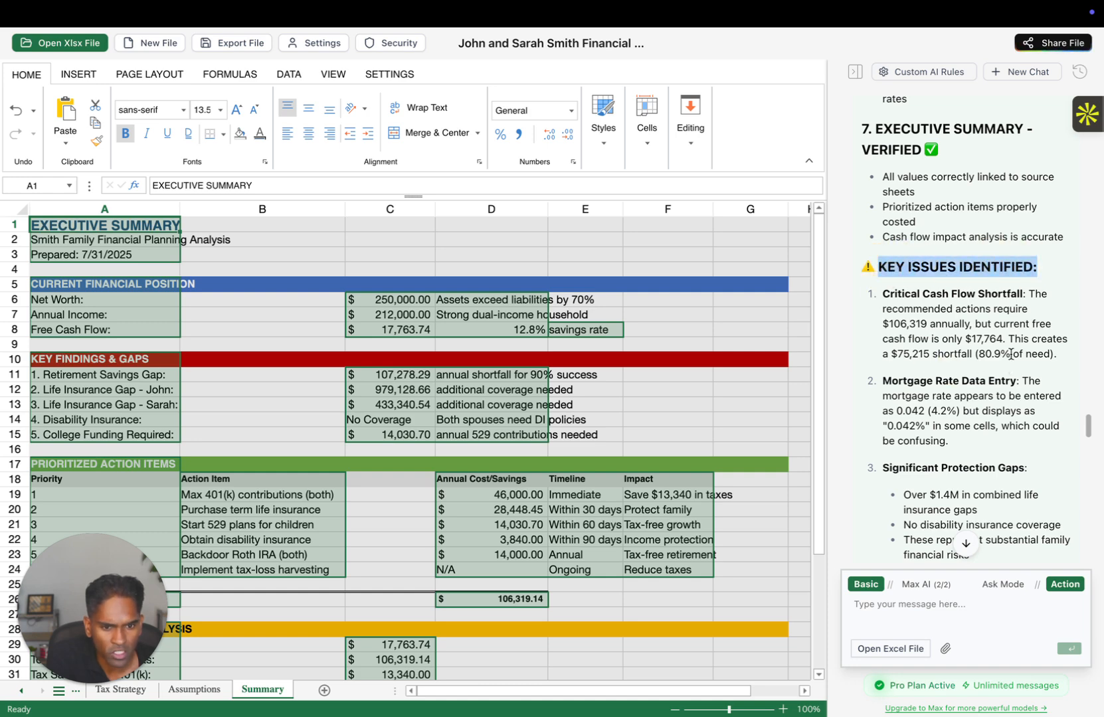
{"action": "left_click_drag", "start_coordinate": [1028, 294], "coordinate": [1065, 358]}
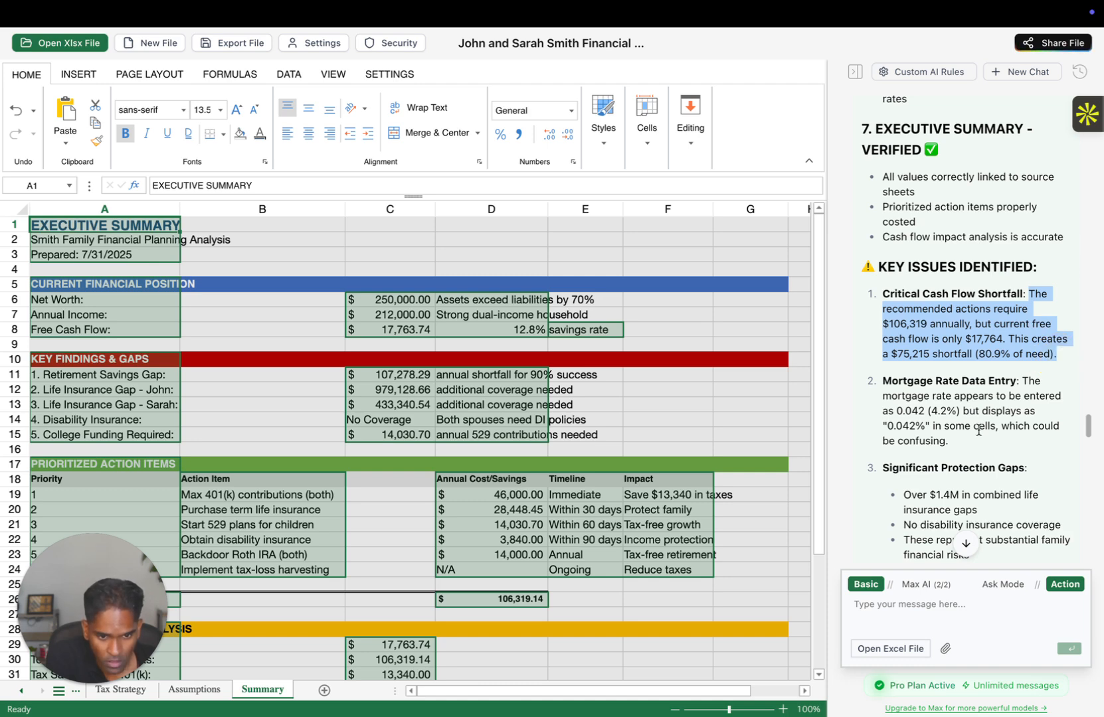
{"action": "scroll", "coordinate": [978, 431], "scroll_direction": "down", "scroll_amount": 3}
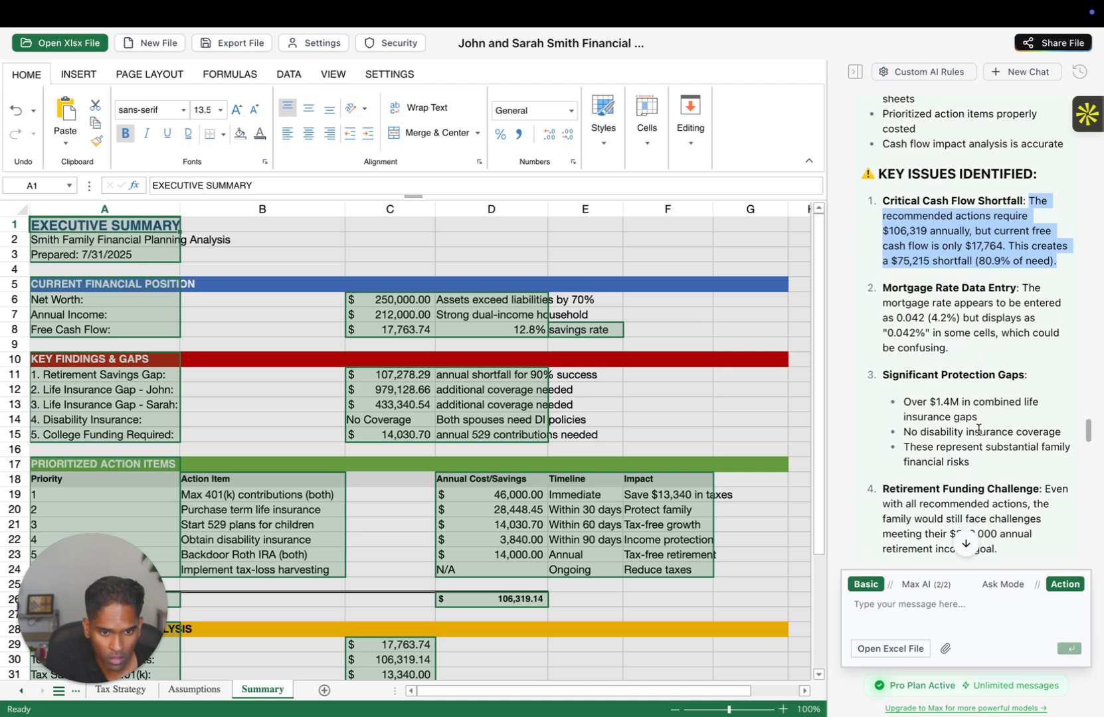
{"action": "left_click_drag", "start_coordinate": [969, 352], "coordinate": [880, 302]}
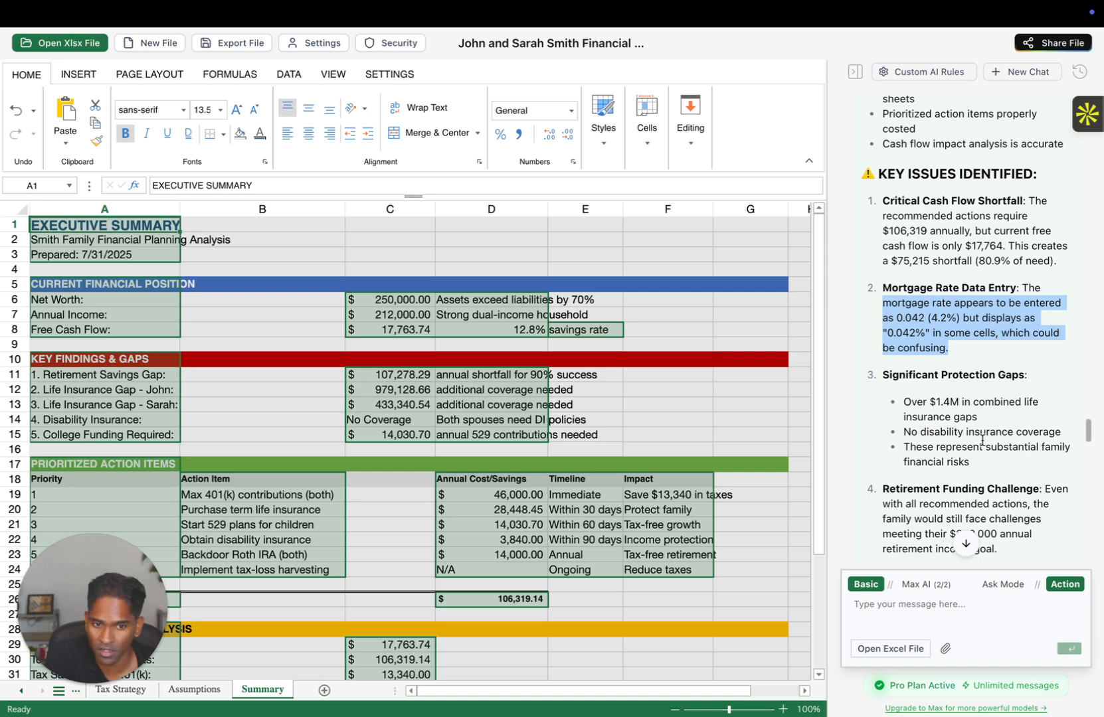
{"action": "scroll", "coordinate": [982, 442], "scroll_direction": "down", "scroll_amount": 7}
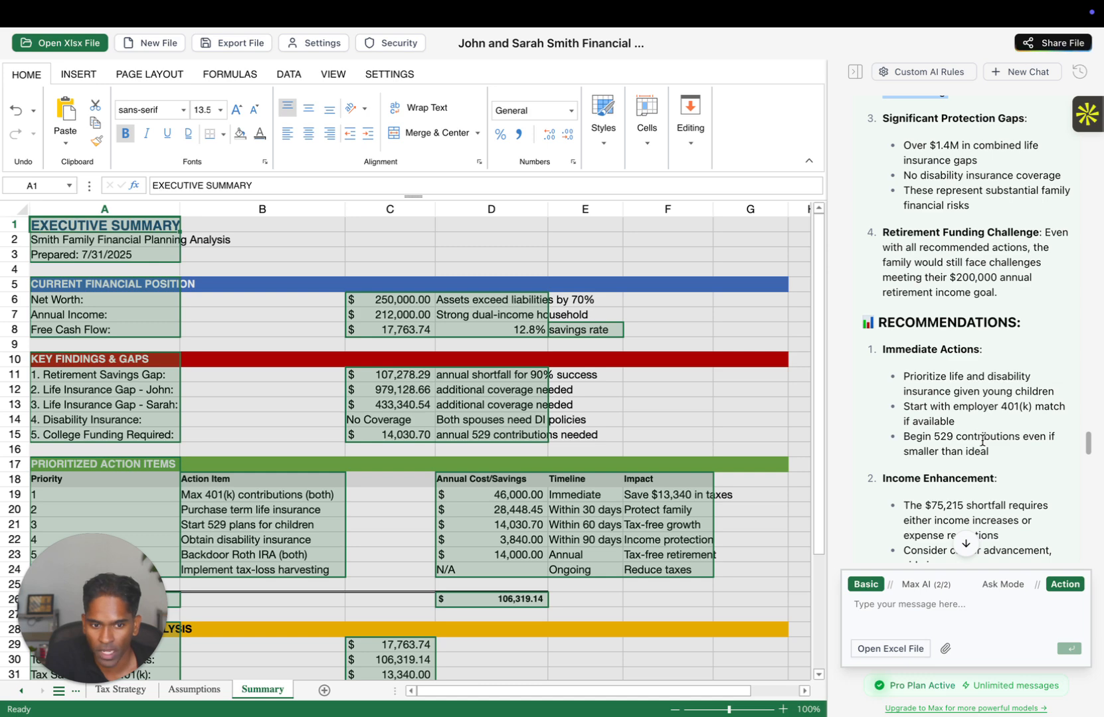
{"action": "scroll", "coordinate": [978, 400], "scroll_direction": "down", "scroll_amount": 10}
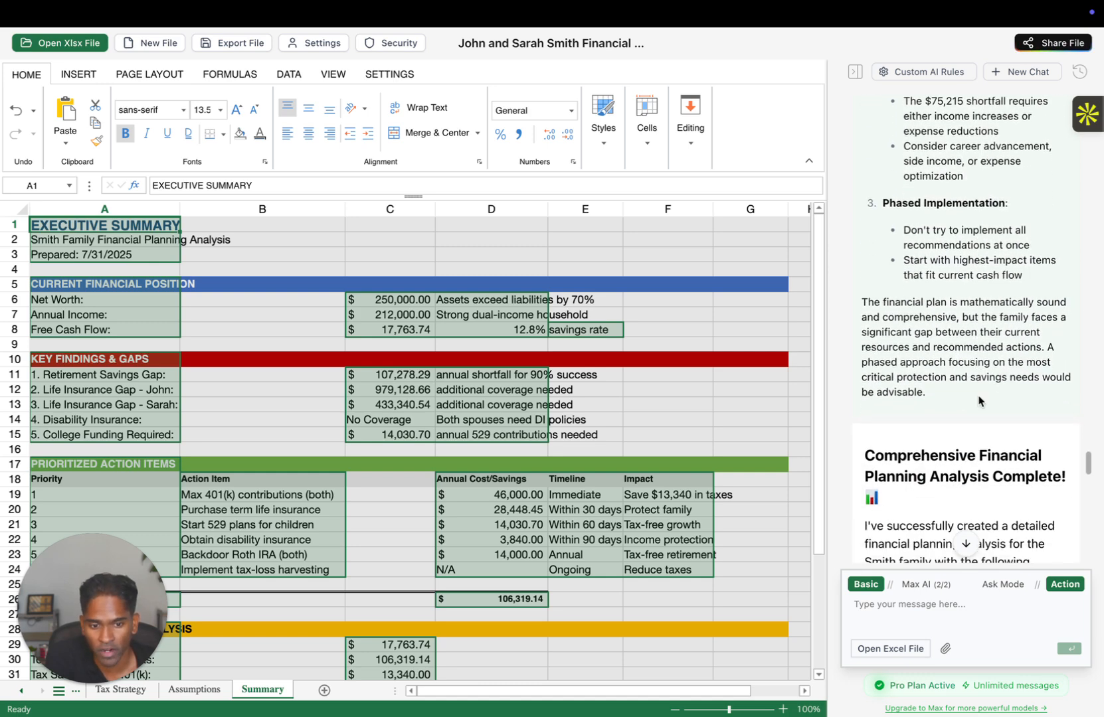
{"action": "scroll", "coordinate": [978, 400], "scroll_direction": "down", "scroll_amount": 4}
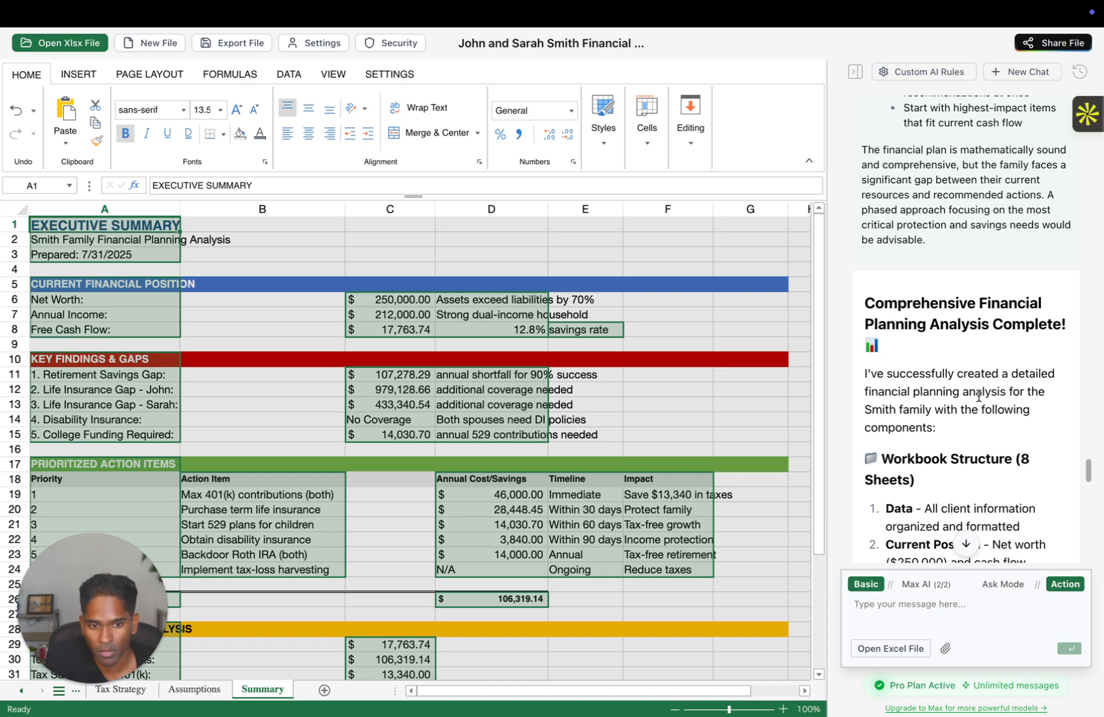
{"action": "scroll", "coordinate": [978, 399], "scroll_direction": "down", "scroll_amount": 12}
Switch the assistant to Max AI and write "Thank you. Can you generate a visually appealing client facing dashboard for this financial plan."
{"action": "left_click", "coordinate": [915, 586]}
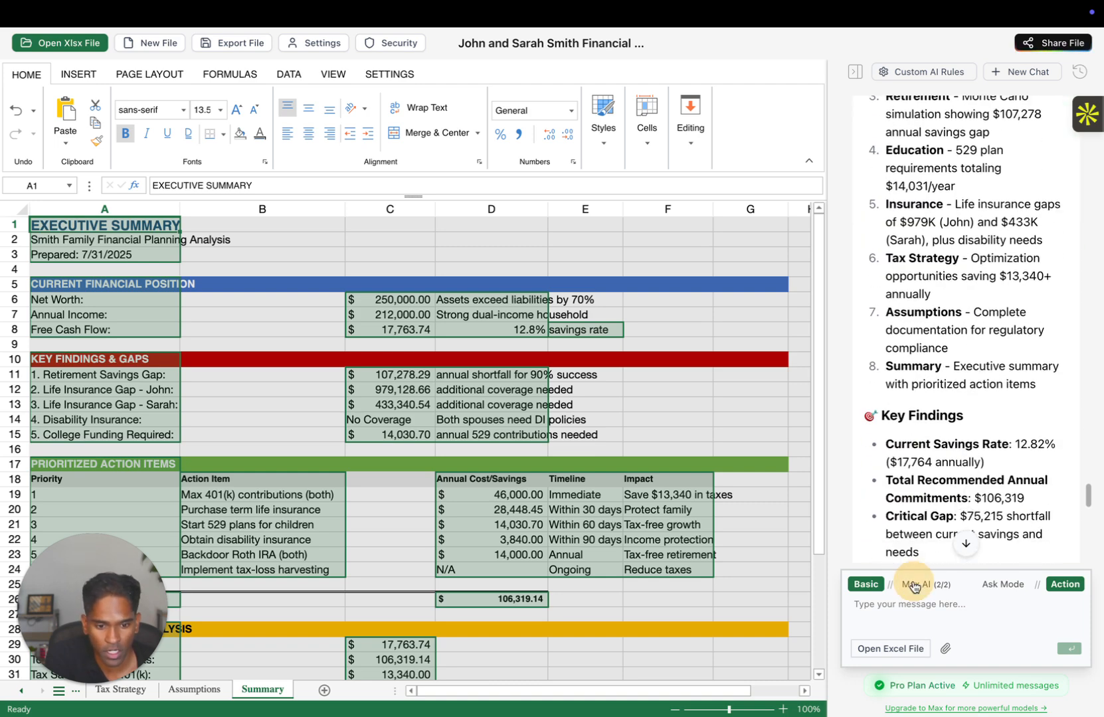
{"action": "left_click", "coordinate": [880, 606]}
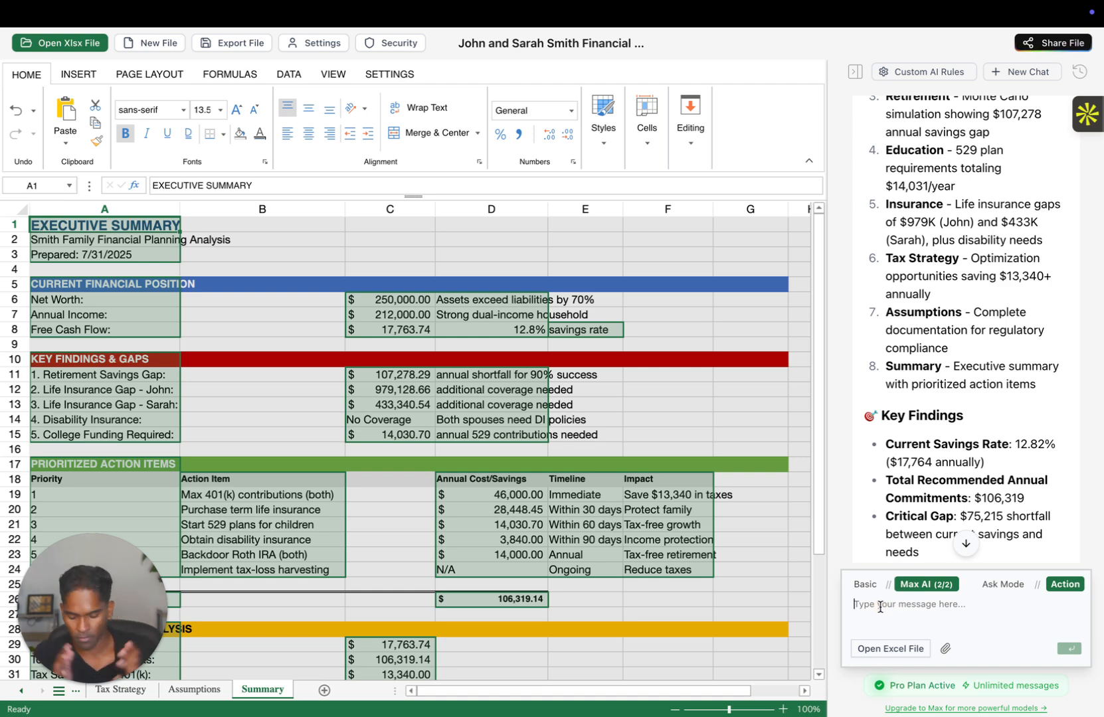
{"action": "type", "text": "T"}
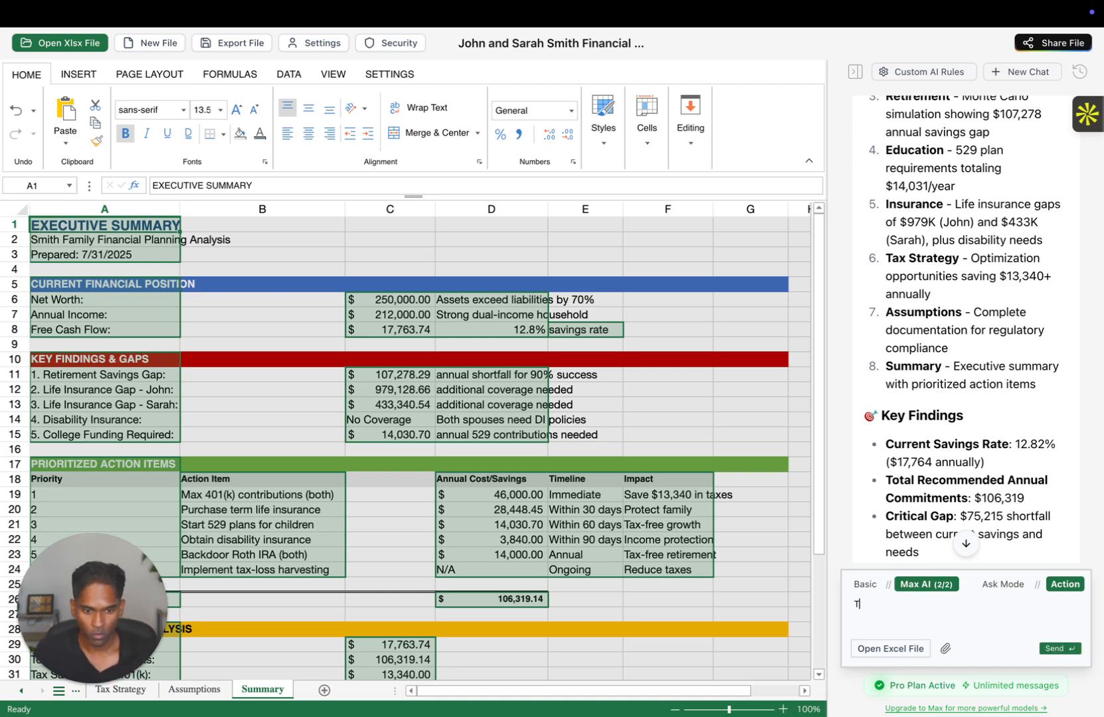
{"action": "type", "text": "han"}
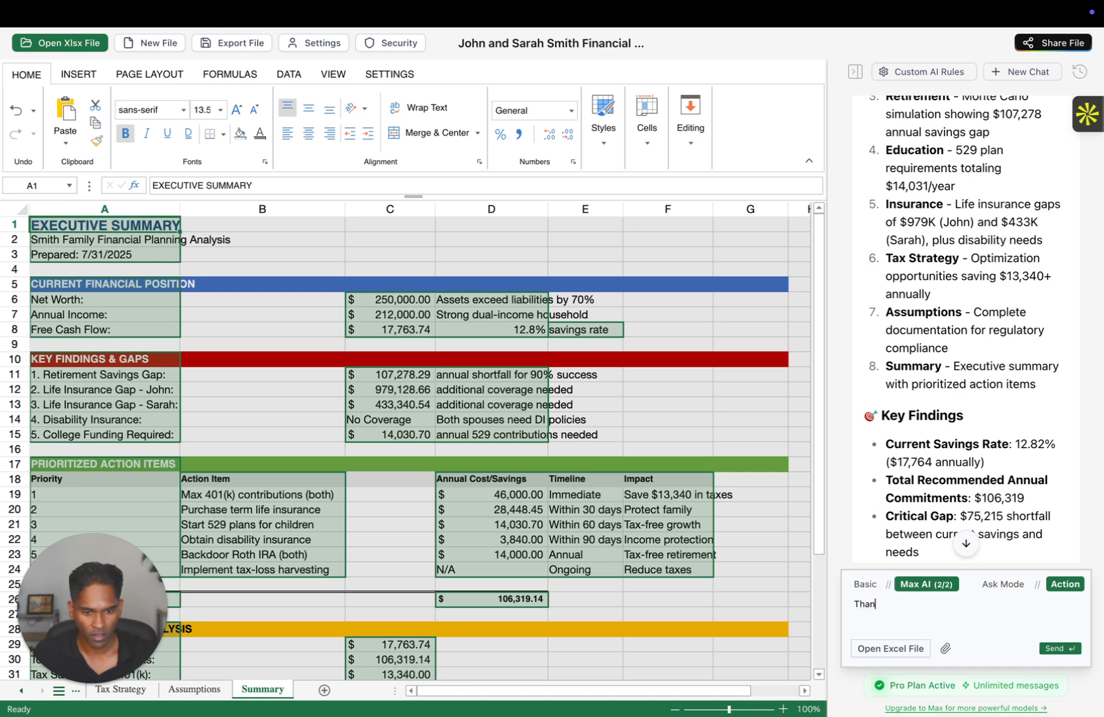
{"action": "type", "text": "k you. C"}
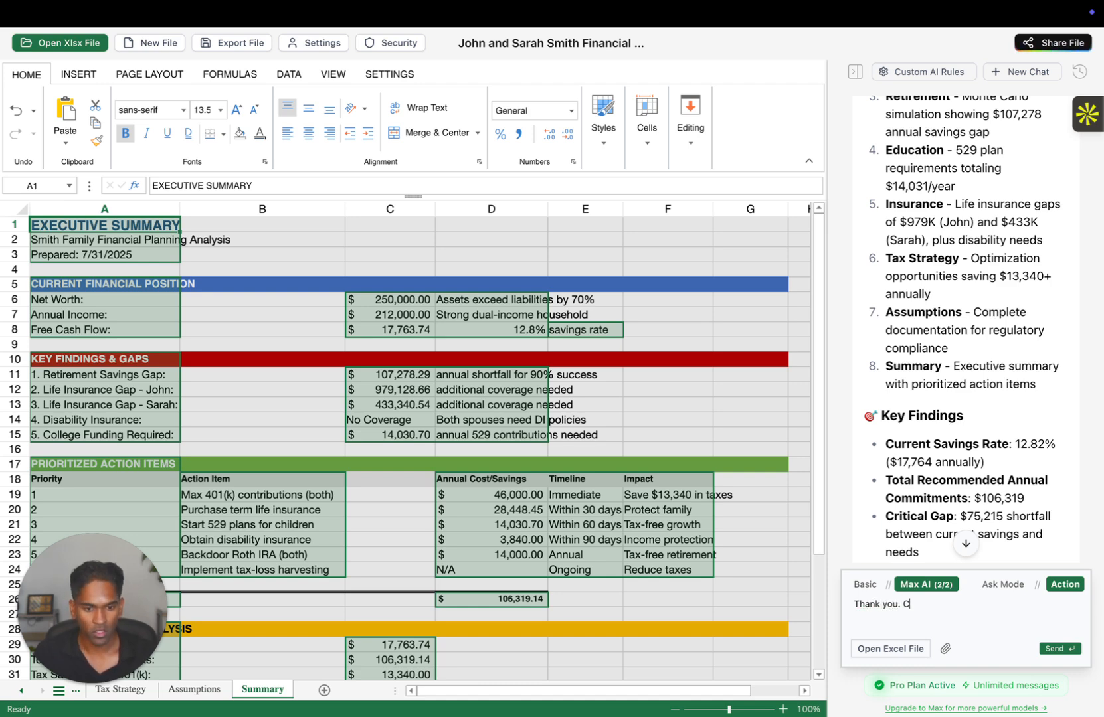
{"action": "type", "text": "an you gene"}
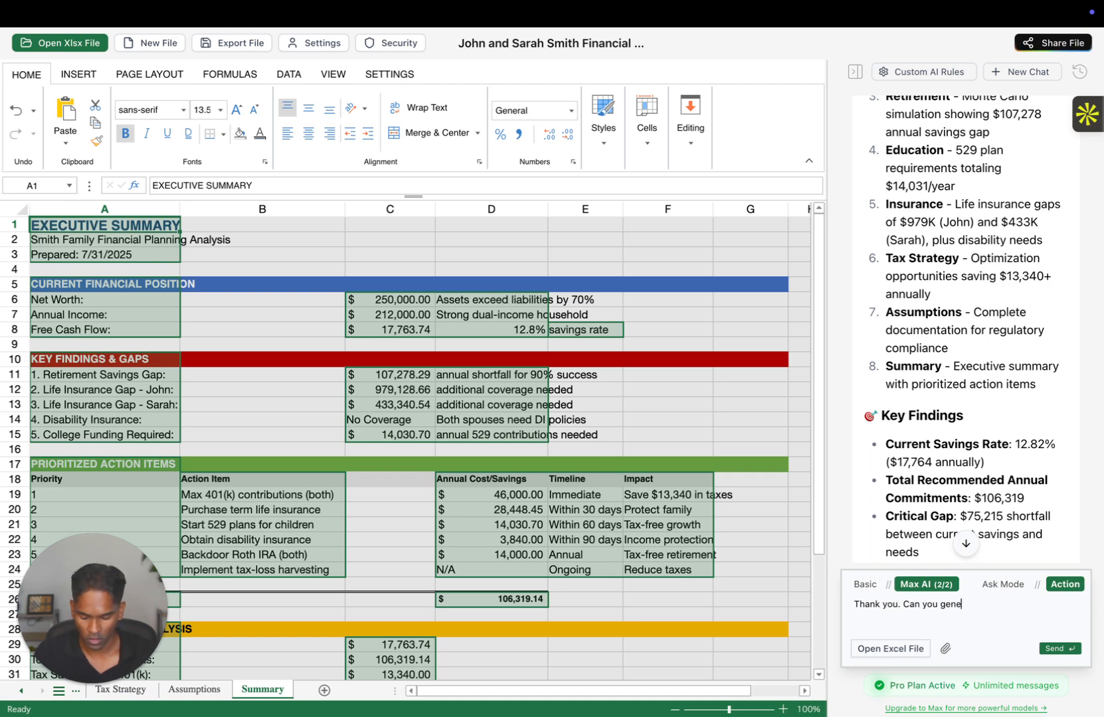
{"action": "type", "text": "rate a vi"}
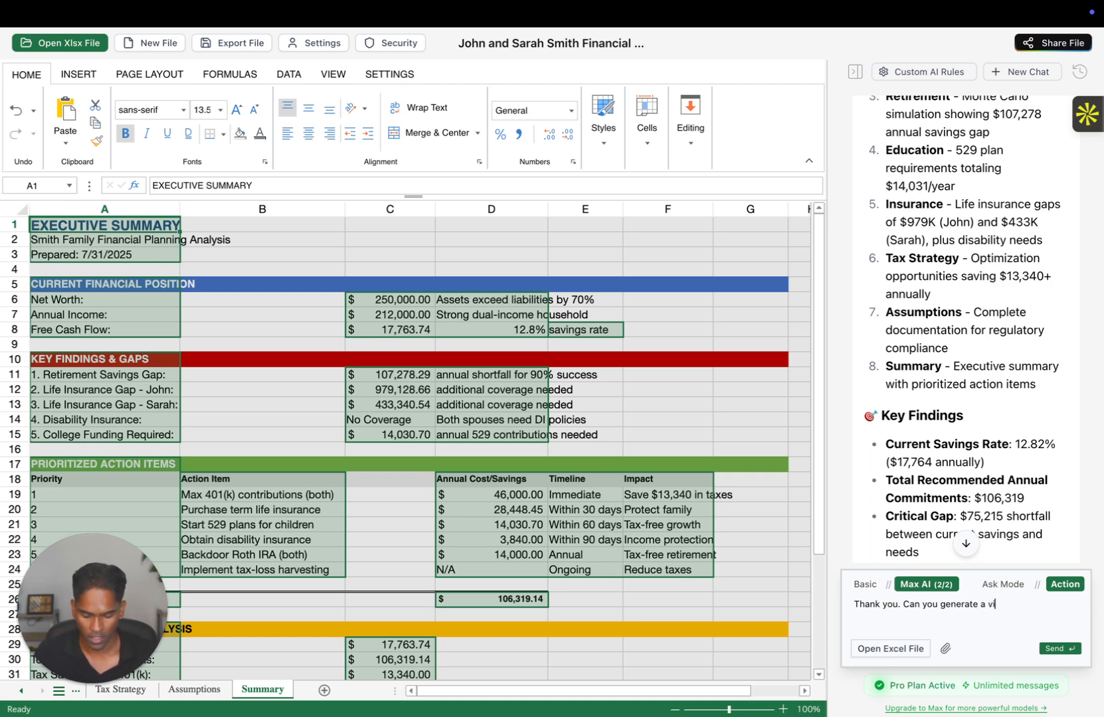
{"action": "type", "text": "sually appe"}
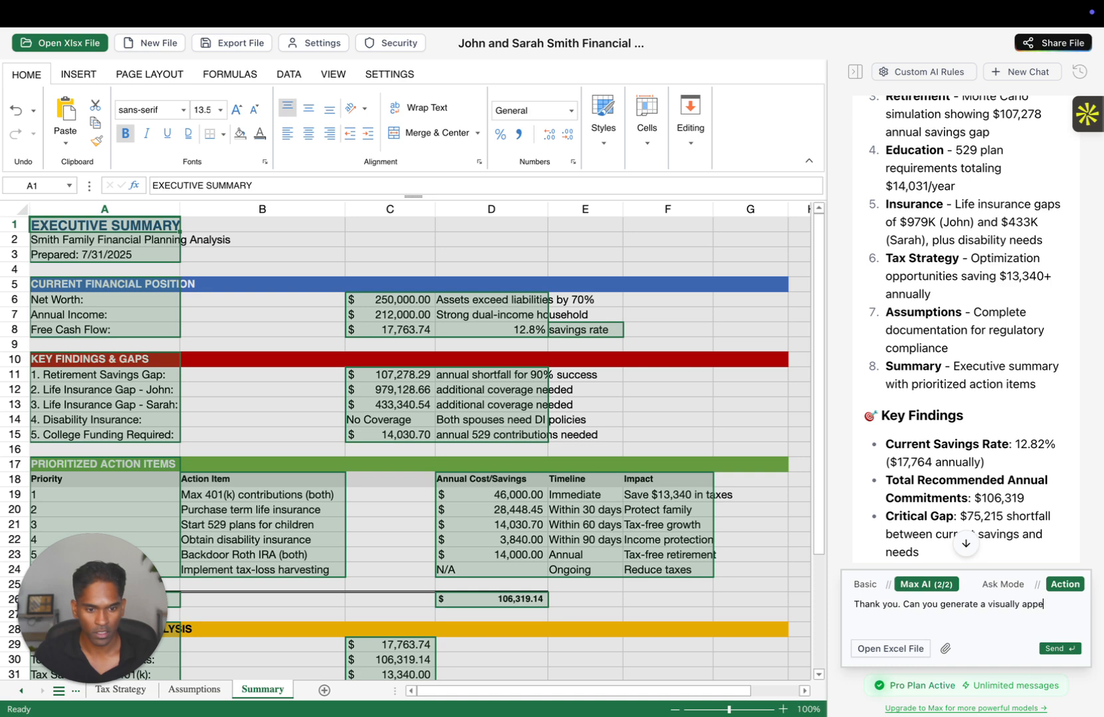
{"action": "type", "text": "aling clien"}
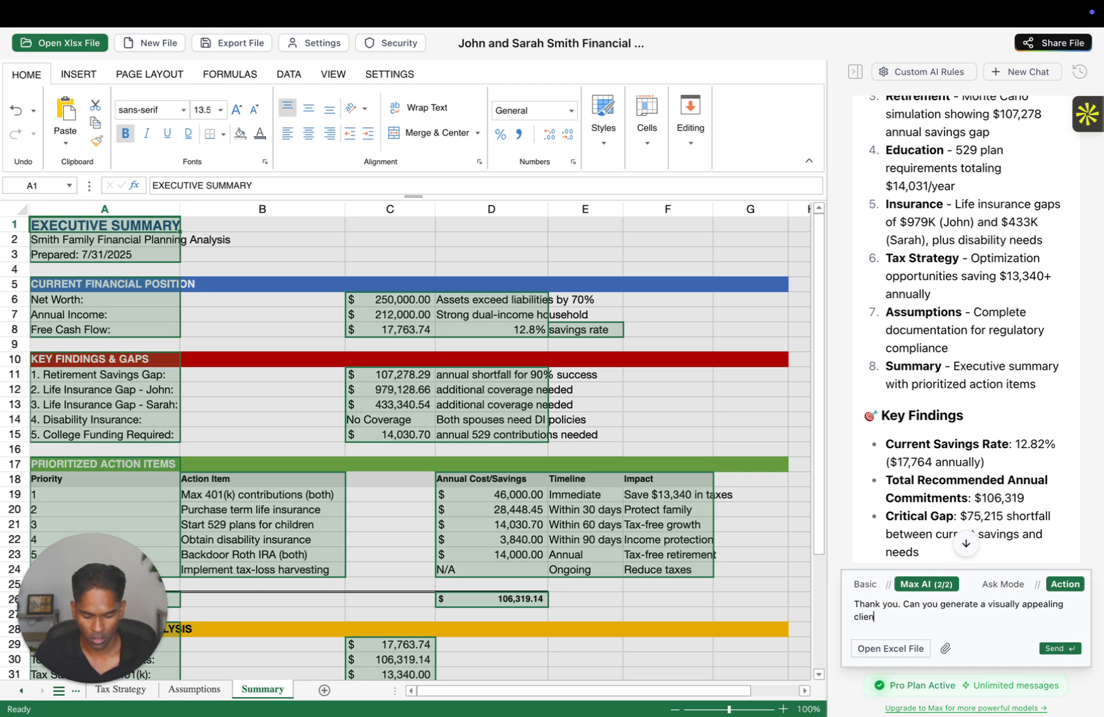
{"action": "type", "text": "t facing dash"}
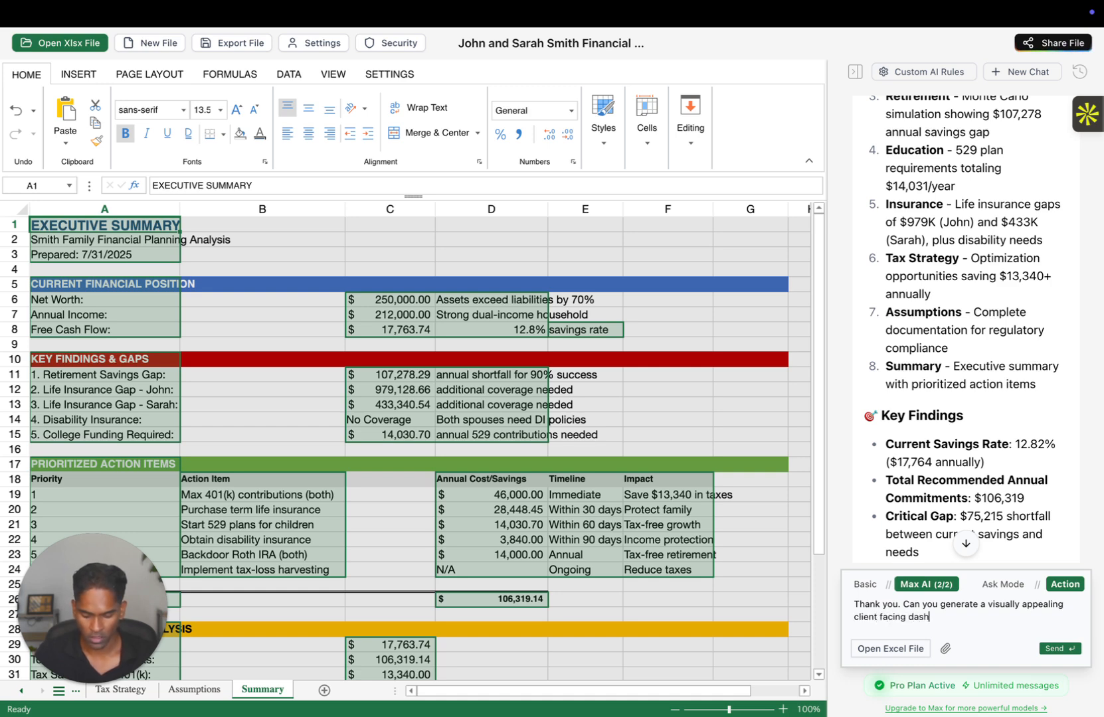
{"action": "type", "text": "board"}
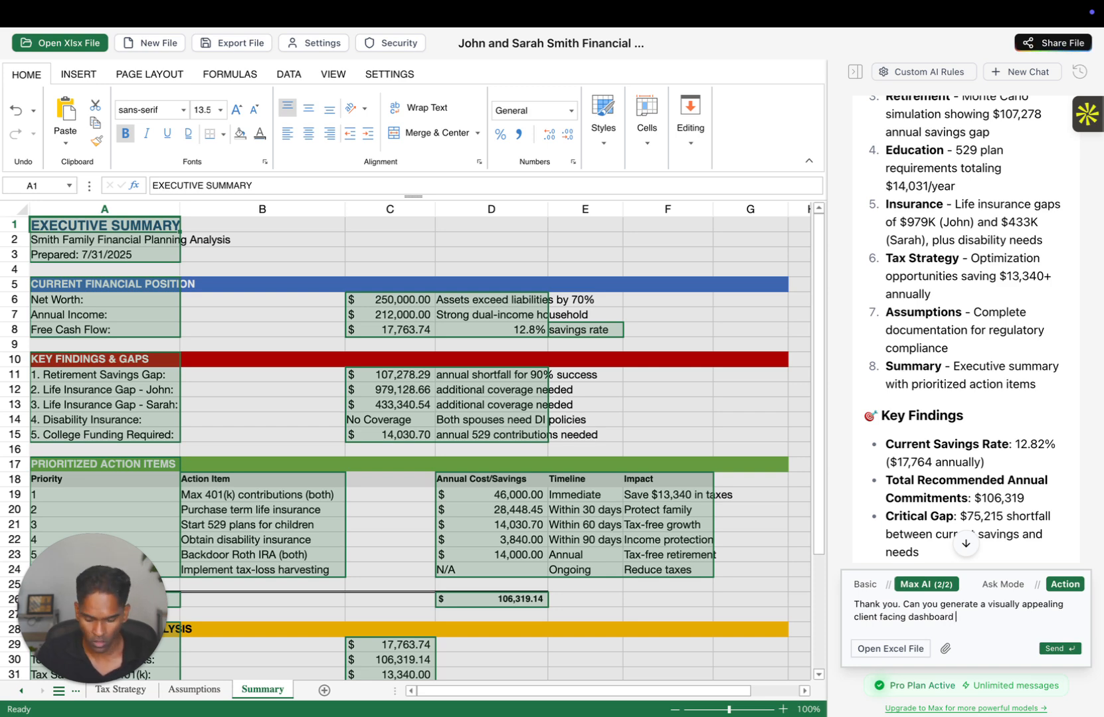
{"action": "type", "text": " for this fi"}
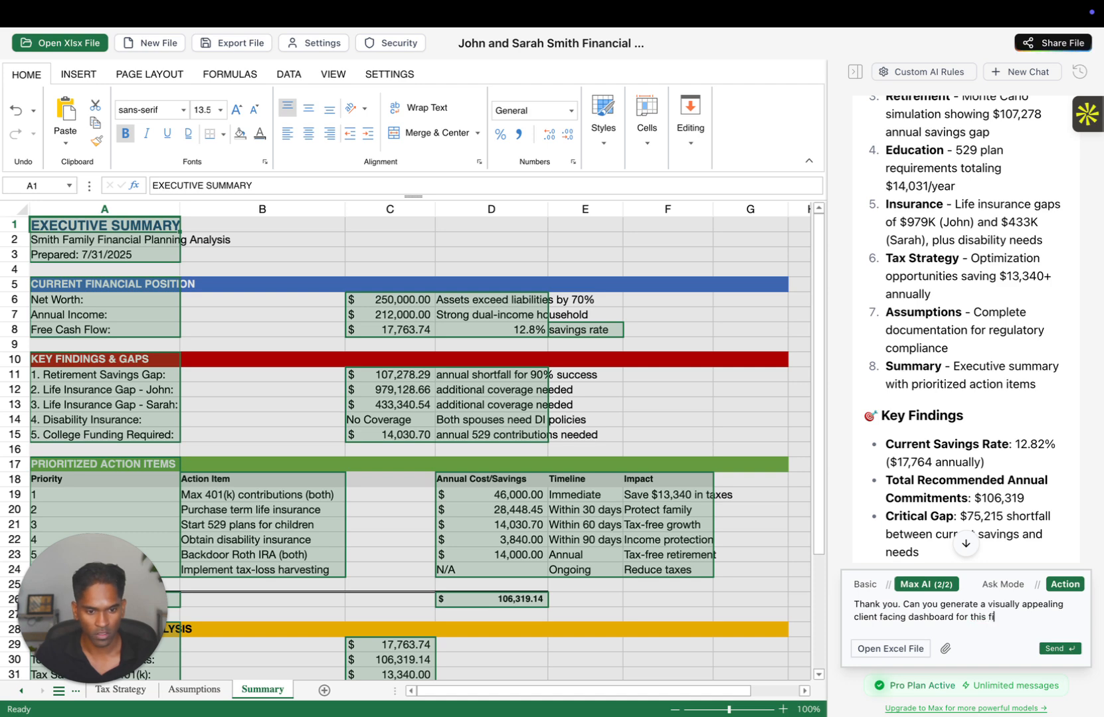
{"action": "type", "text": "nancial plan. I"}
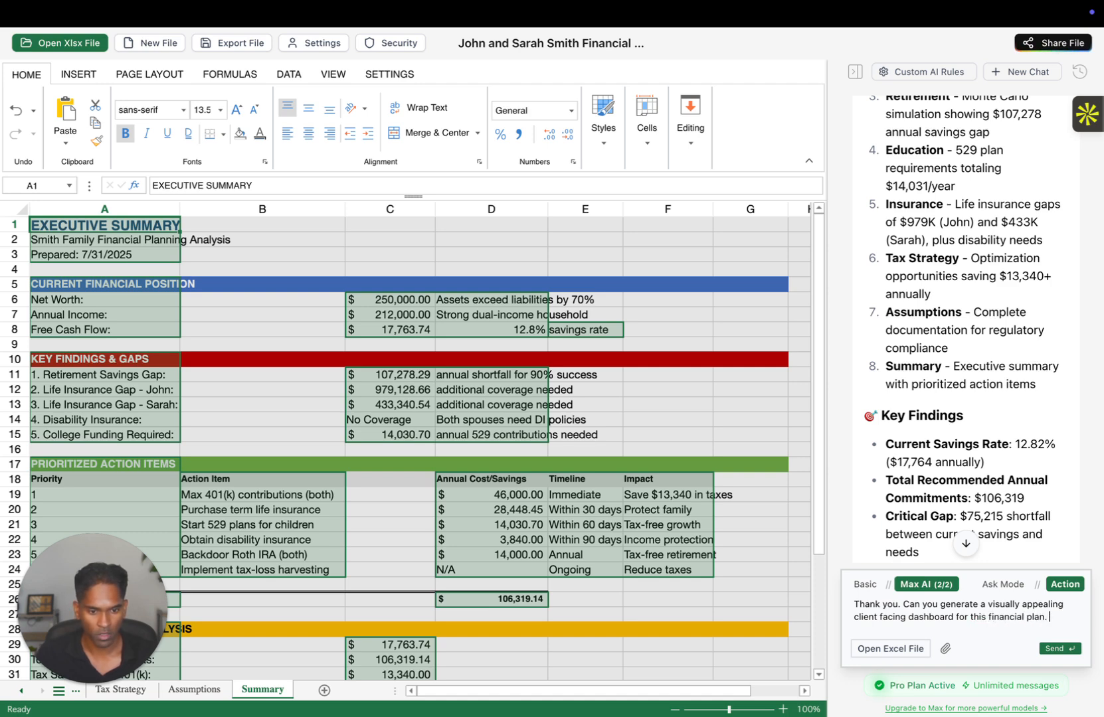
Add "I want to make it easy for the household t understand what you have done here." and send the message
{"action": "type", "text": " want to ak"}
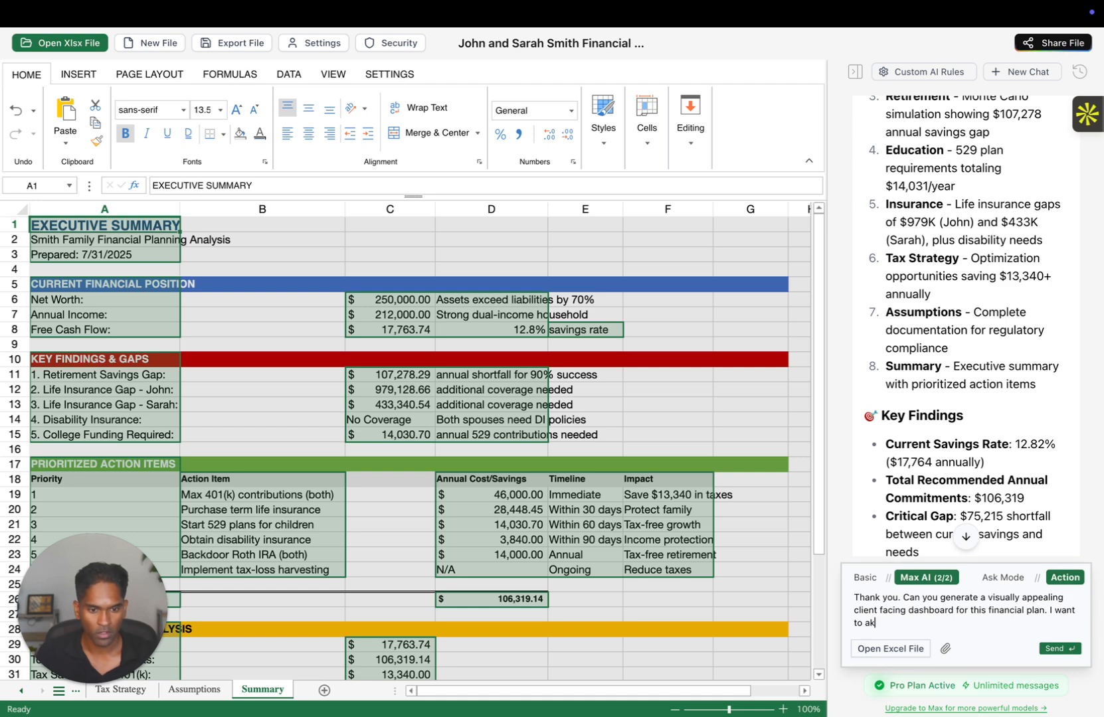
{"action": "key", "text": "BackSpace"}
{"action": "key", "text": "BackSpace"}
{"action": "type", "text": "ma"}
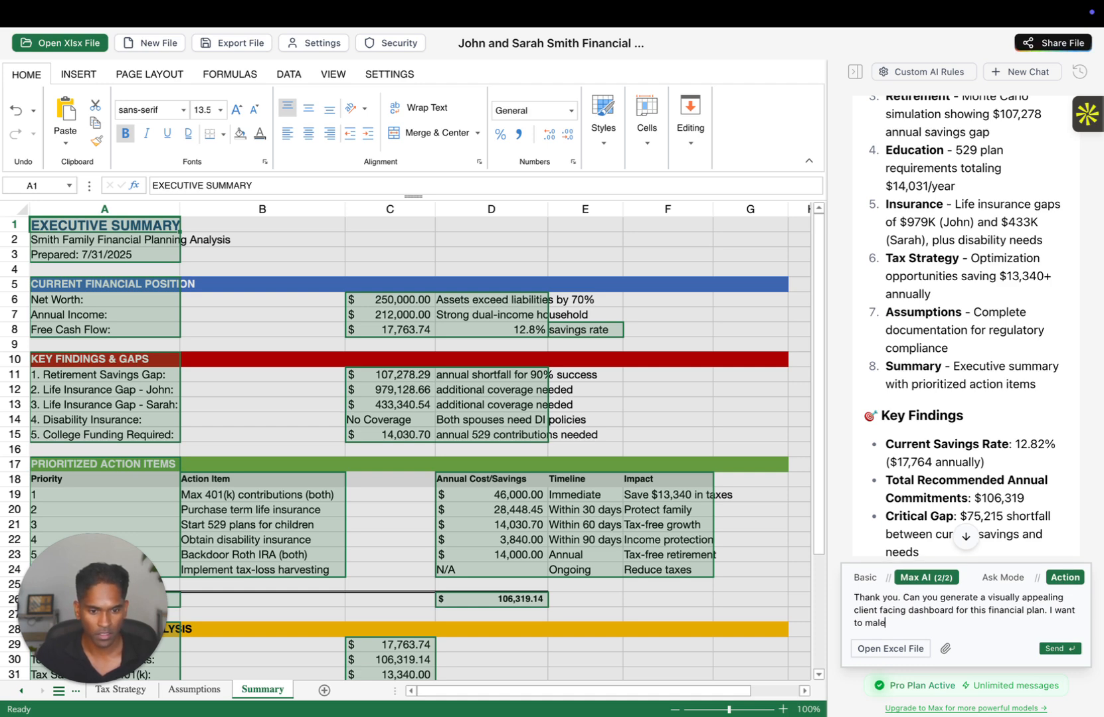
{"action": "type", "text": "ke it easy"}
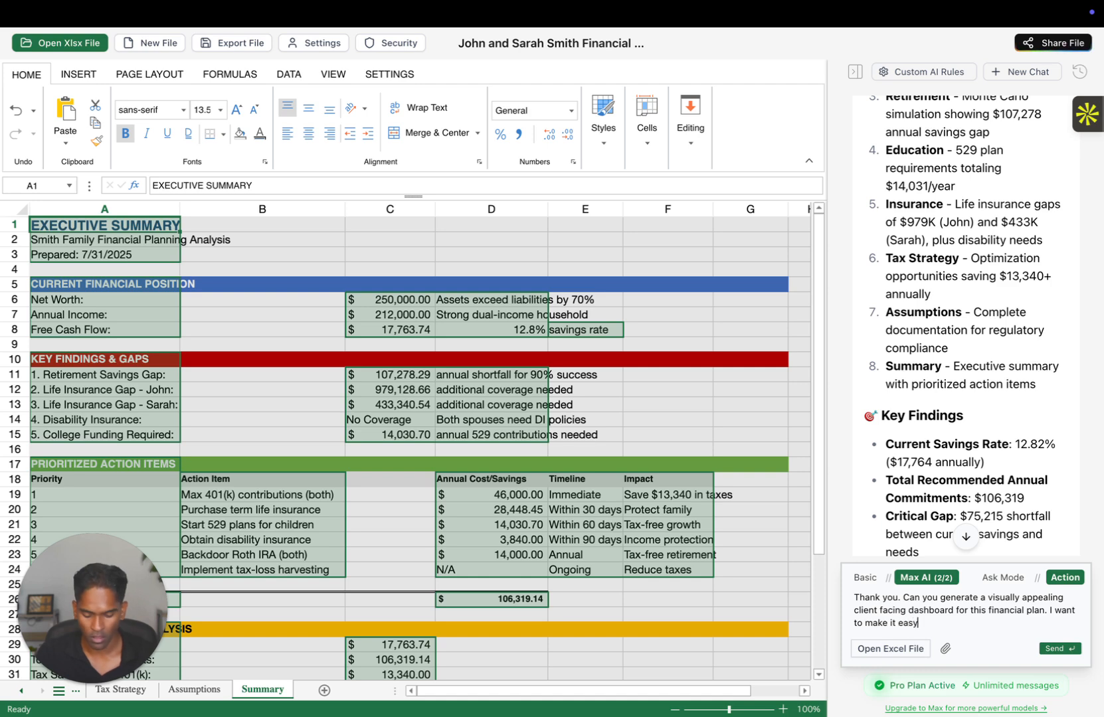
{"action": "type", "text": " for the house"}
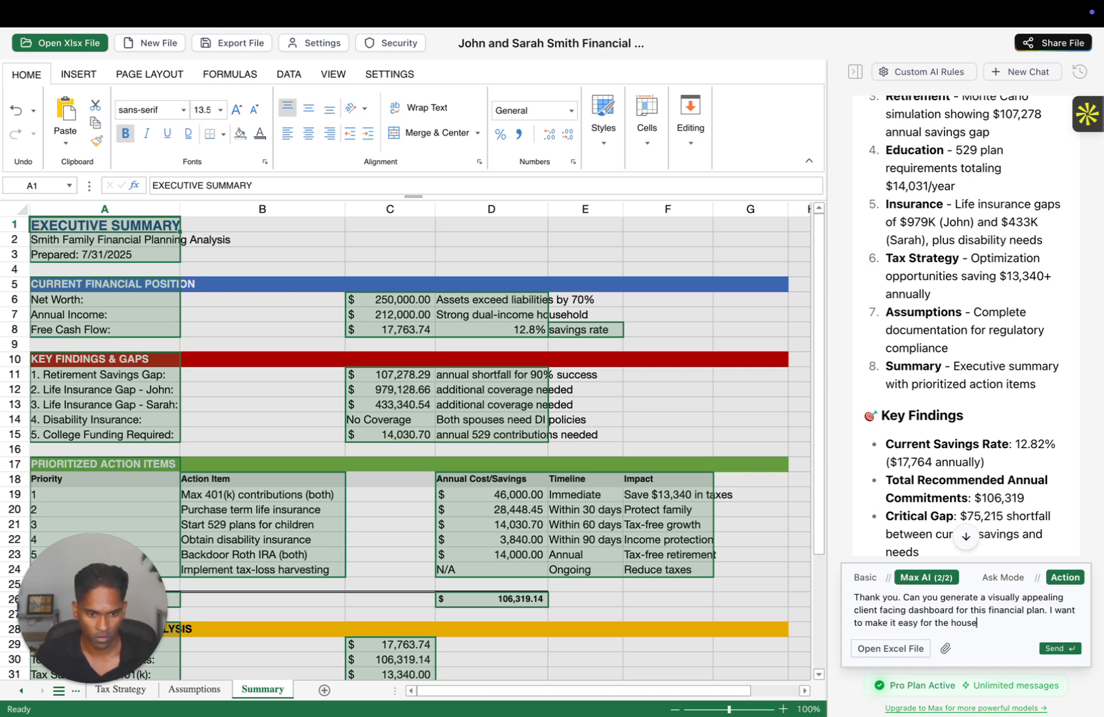
{"action": "type", "text": "hold t unde"}
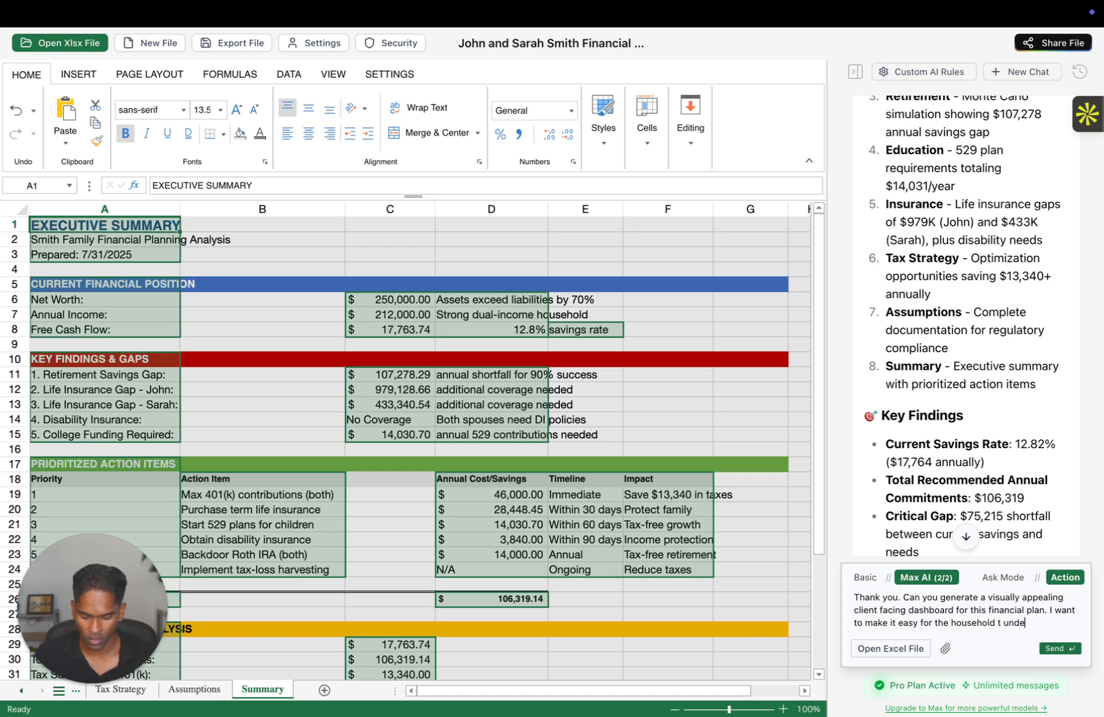
{"action": "type", "text": "rstand what you hav"}
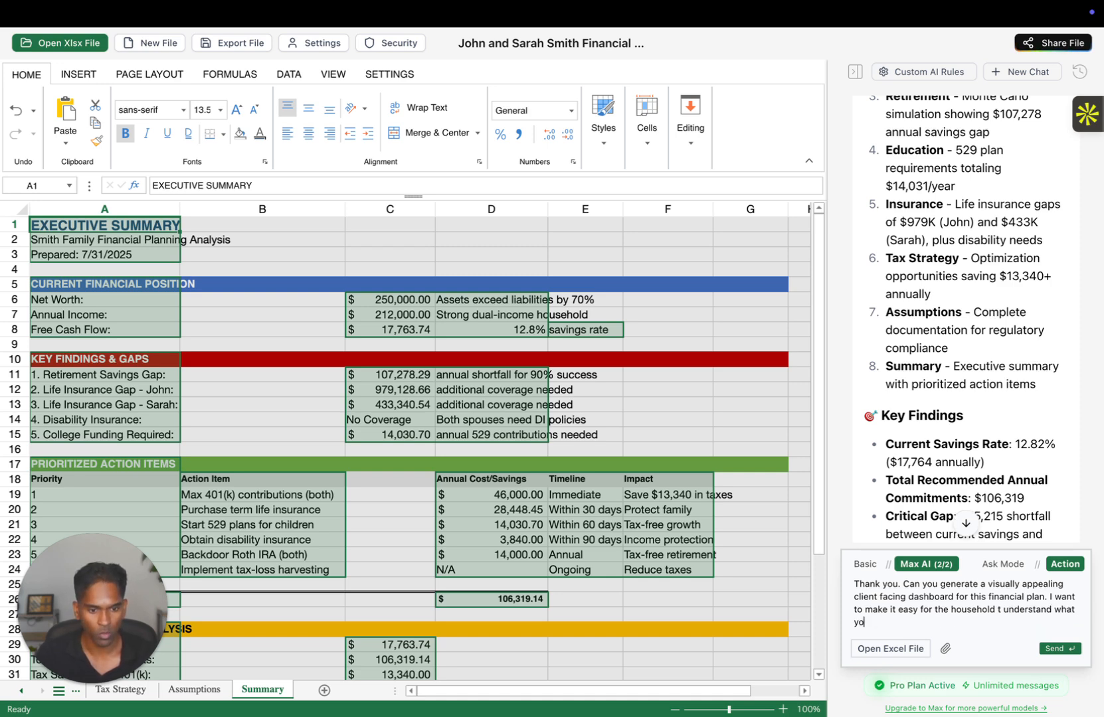
{"action": "type", "text": "e done here."}
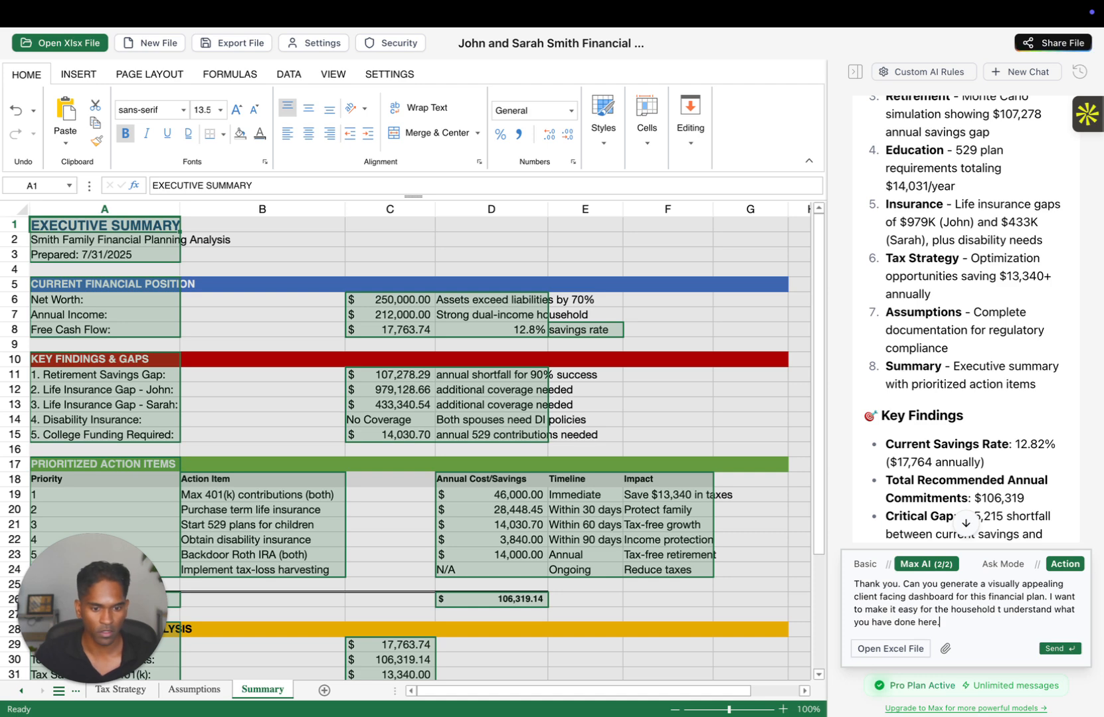
{"action": "key", "text": "Return"}
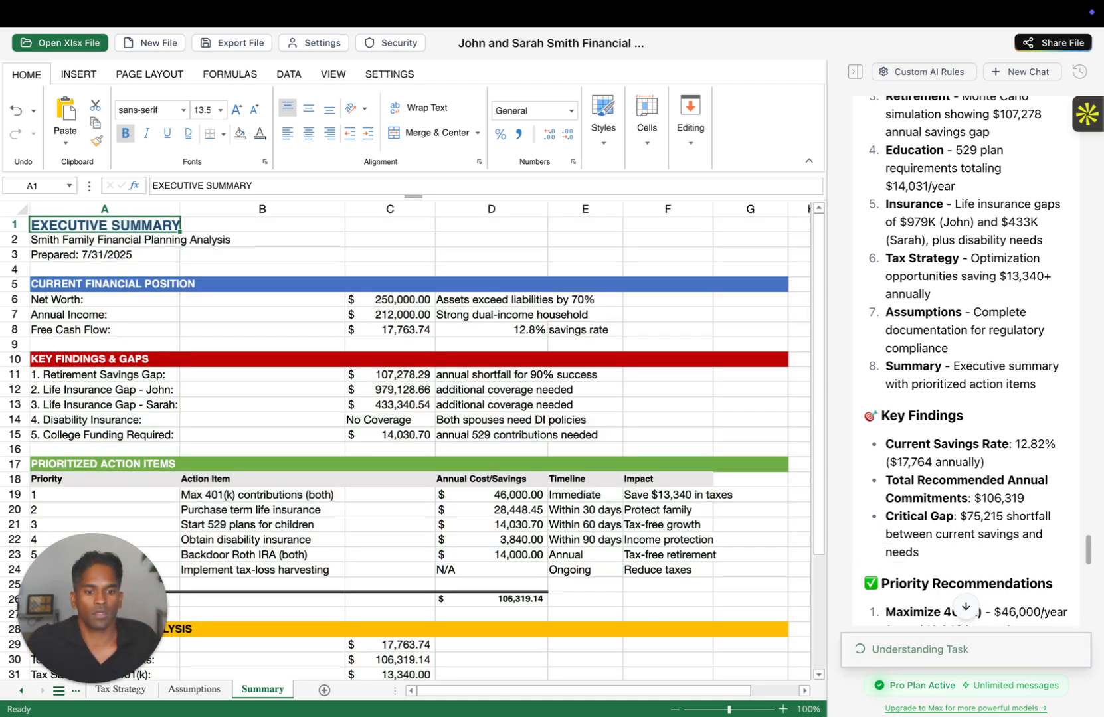
Follow the assistant's progress messages and examine the new dashboard sheet's financial health, retirement, education, protection and action plan sections
{"action": "left_click", "coordinate": [967, 611]}
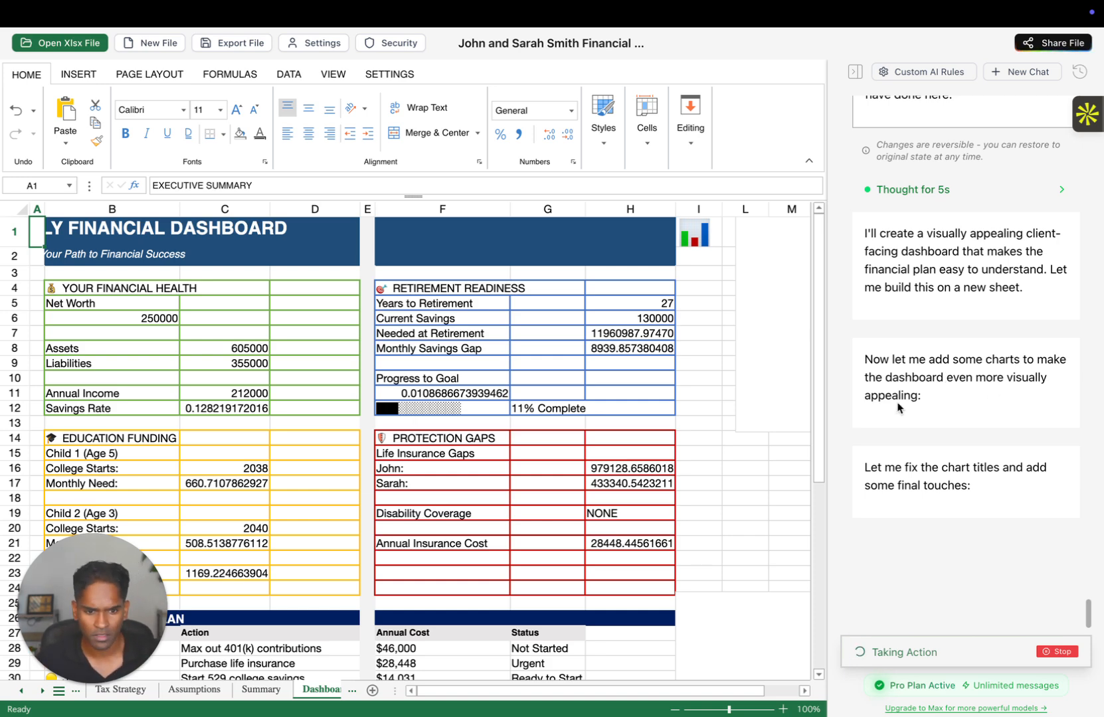
{"action": "scroll", "coordinate": [880, 510], "scroll_direction": "up", "scroll_amount": 3}
{"action": "scroll", "coordinate": [880, 511], "scroll_direction": "down", "scroll_amount": 2}
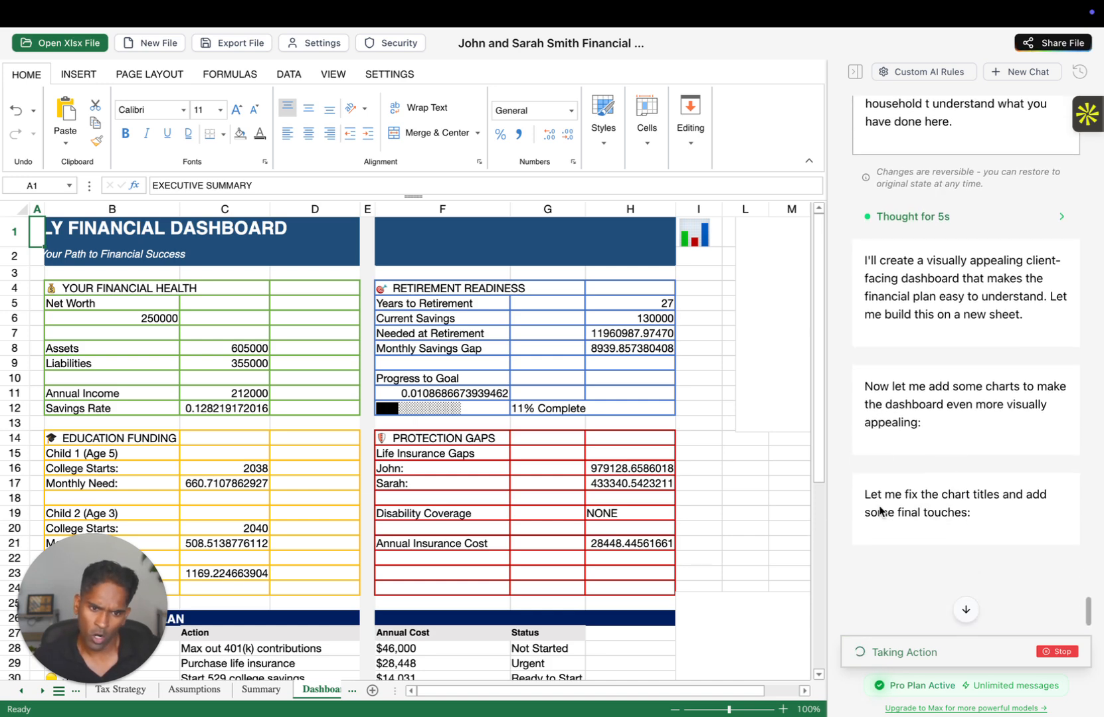
{"action": "scroll", "coordinate": [880, 511], "scroll_direction": "down", "scroll_amount": 1}
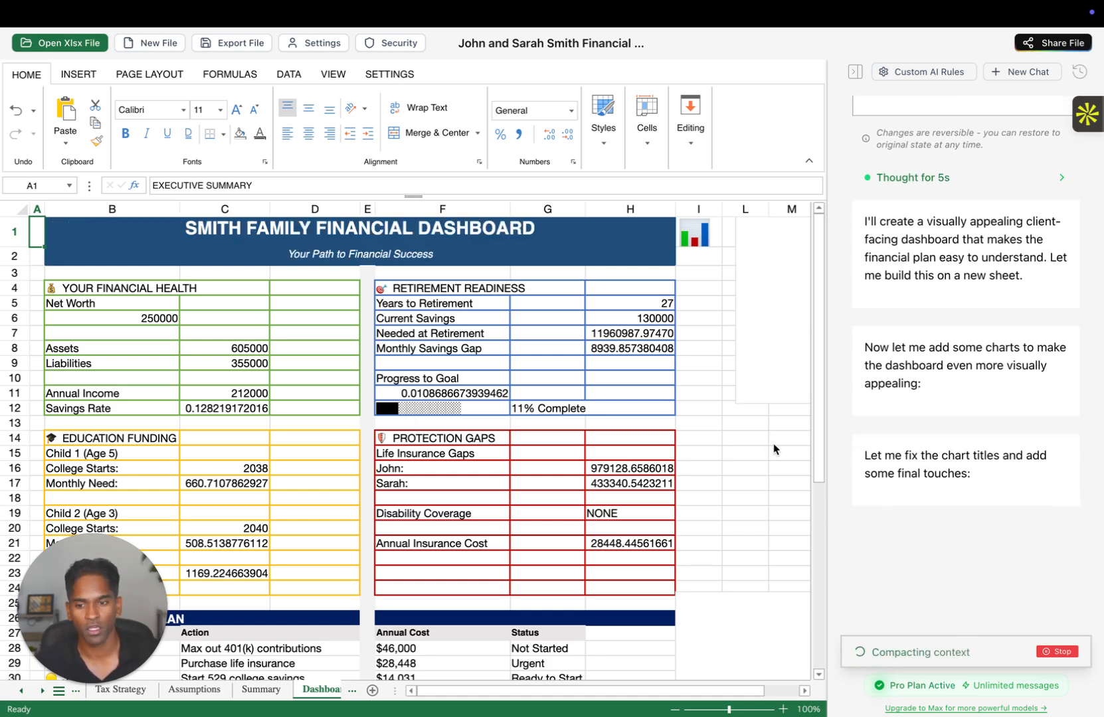
{"action": "scroll", "coordinate": [726, 526], "scroll_direction": "down", "scroll_amount": 3}
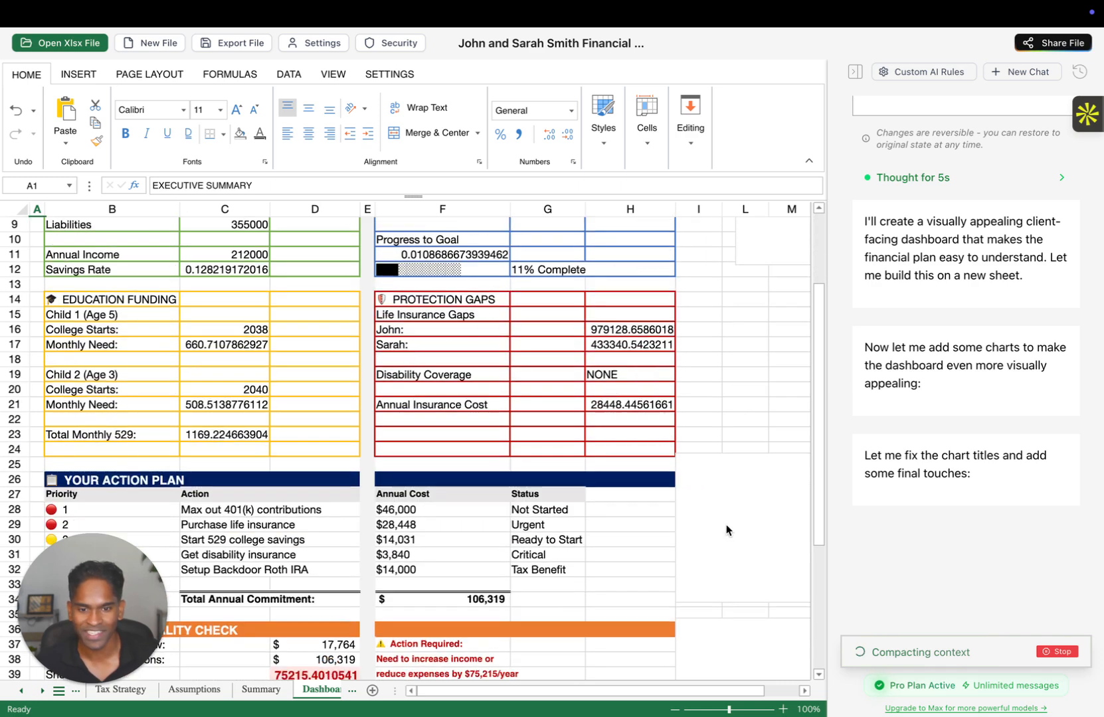
{"action": "scroll", "coordinate": [726, 530], "scroll_direction": "up", "scroll_amount": 3}
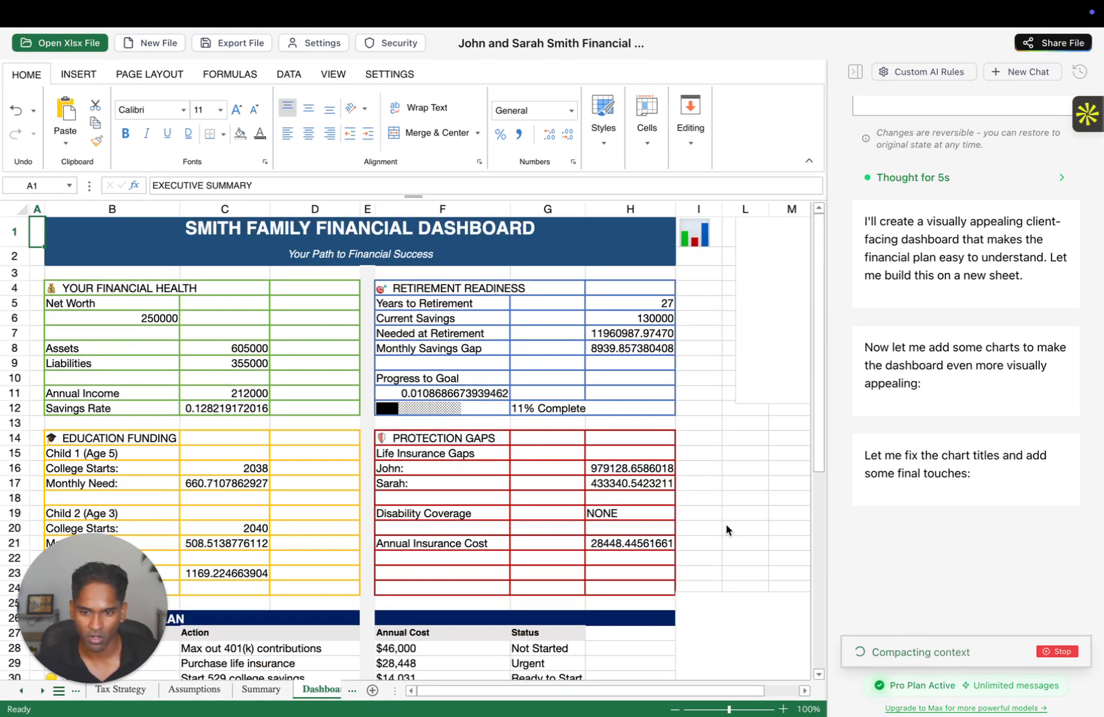
{"action": "scroll", "coordinate": [920, 490], "scroll_direction": "down", "scroll_amount": 3}
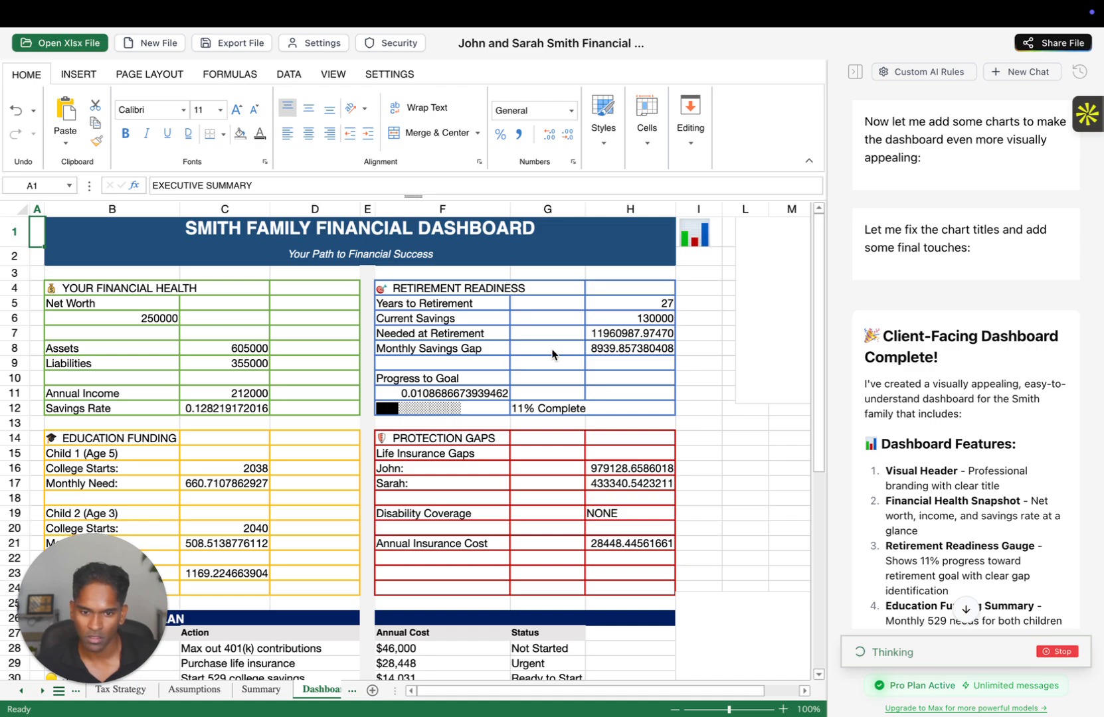
{"action": "scroll", "coordinate": [551, 354], "scroll_direction": "down", "scroll_amount": 20}
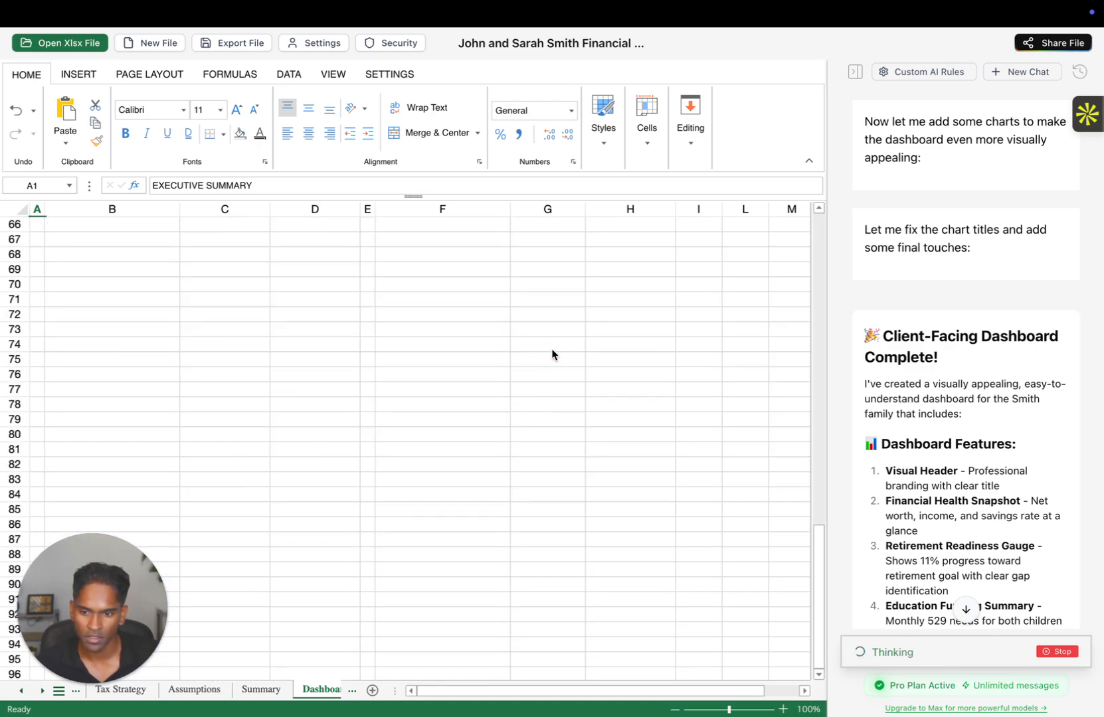
{"action": "scroll", "coordinate": [551, 354], "scroll_direction": "up", "scroll_amount": 20}
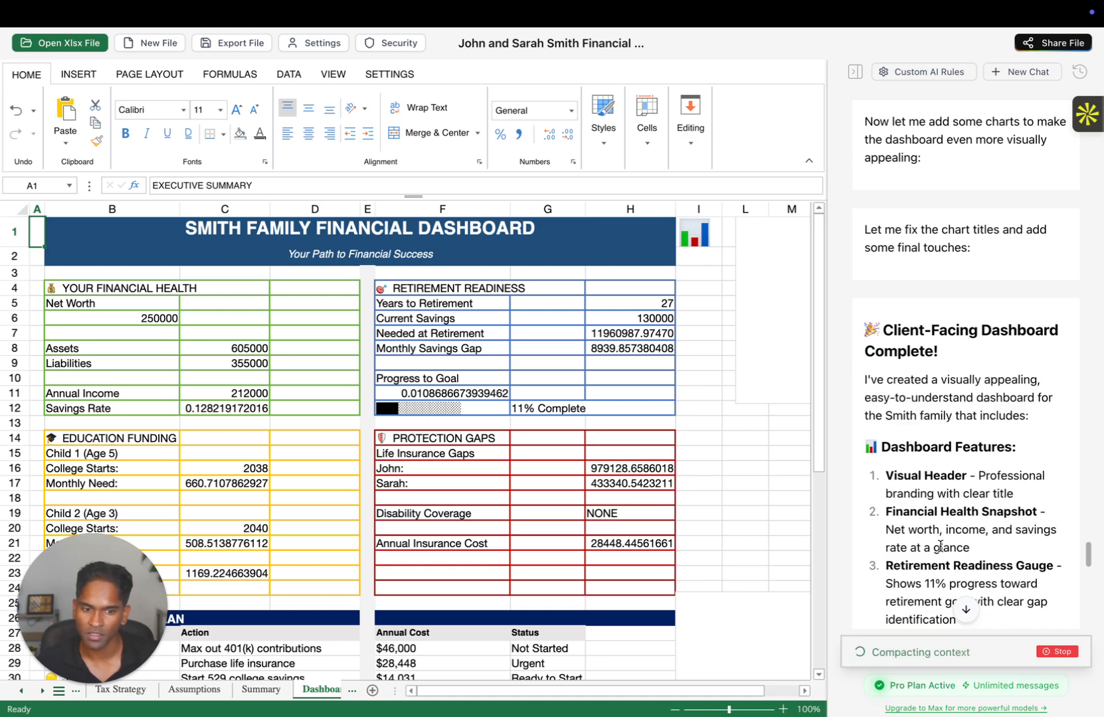
Read the assistant's completion message on the dashboard's features and key messages
{"action": "scroll", "coordinate": [940, 545], "scroll_direction": "down", "scroll_amount": 6}
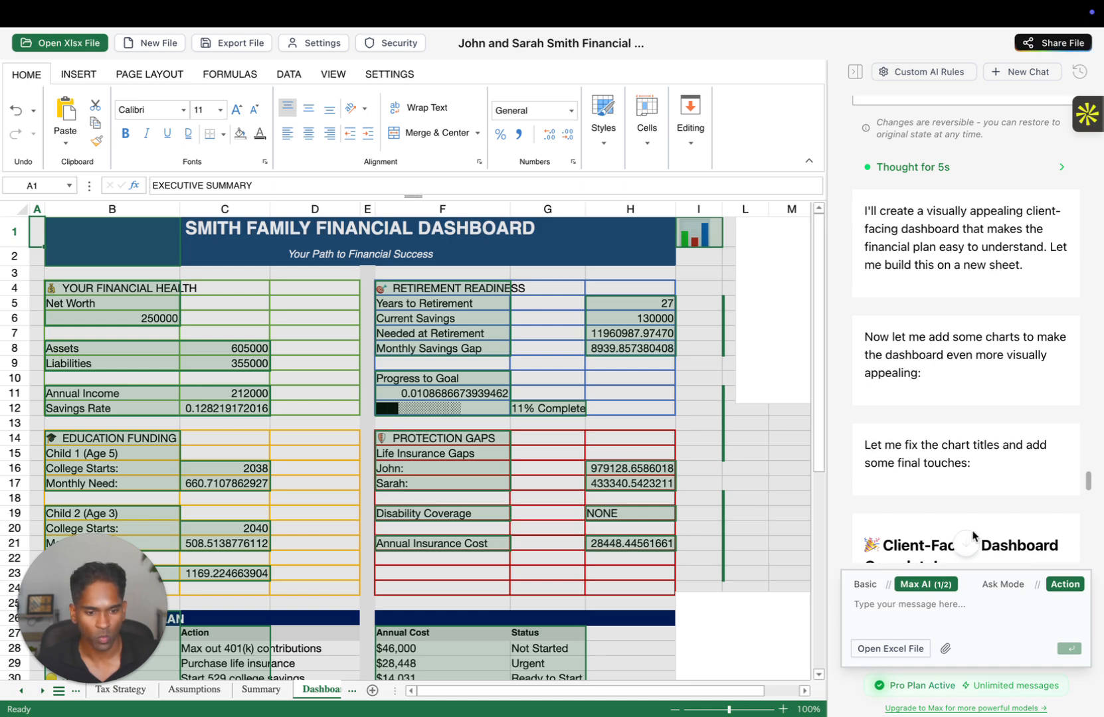
{"action": "left_click", "coordinate": [966, 544]}
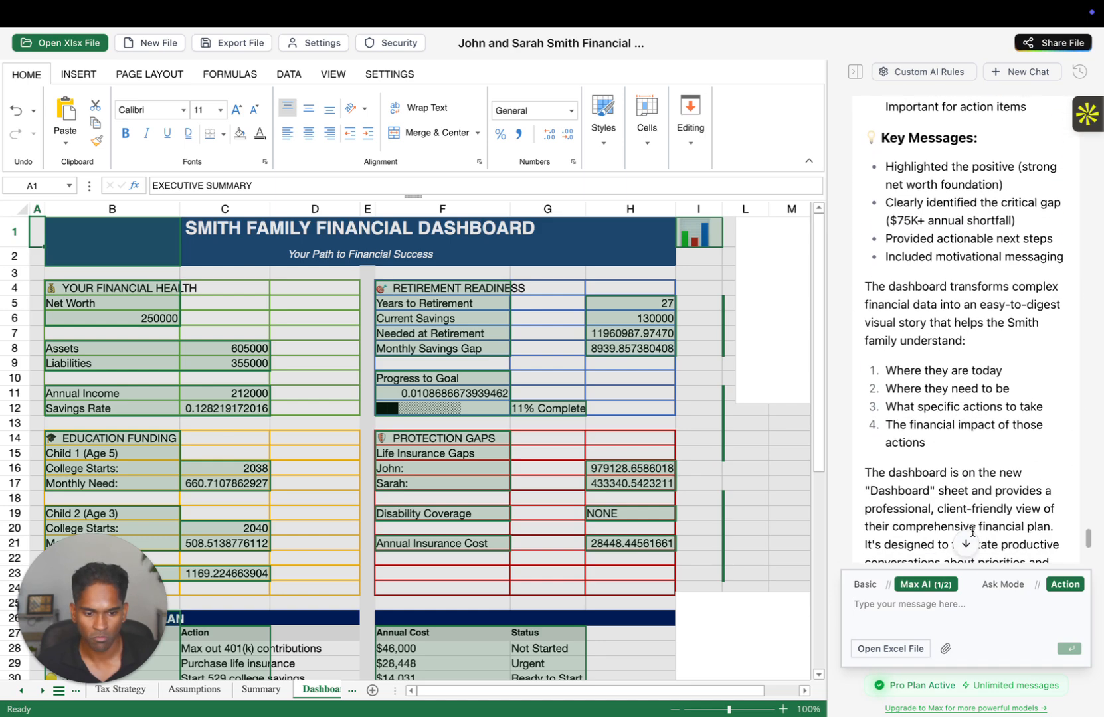
{"action": "scroll", "coordinate": [957, 381], "scroll_direction": "up", "scroll_amount": 6}
{"action": "scroll", "coordinate": [956, 381], "scroll_direction": "up", "scroll_amount": 3}
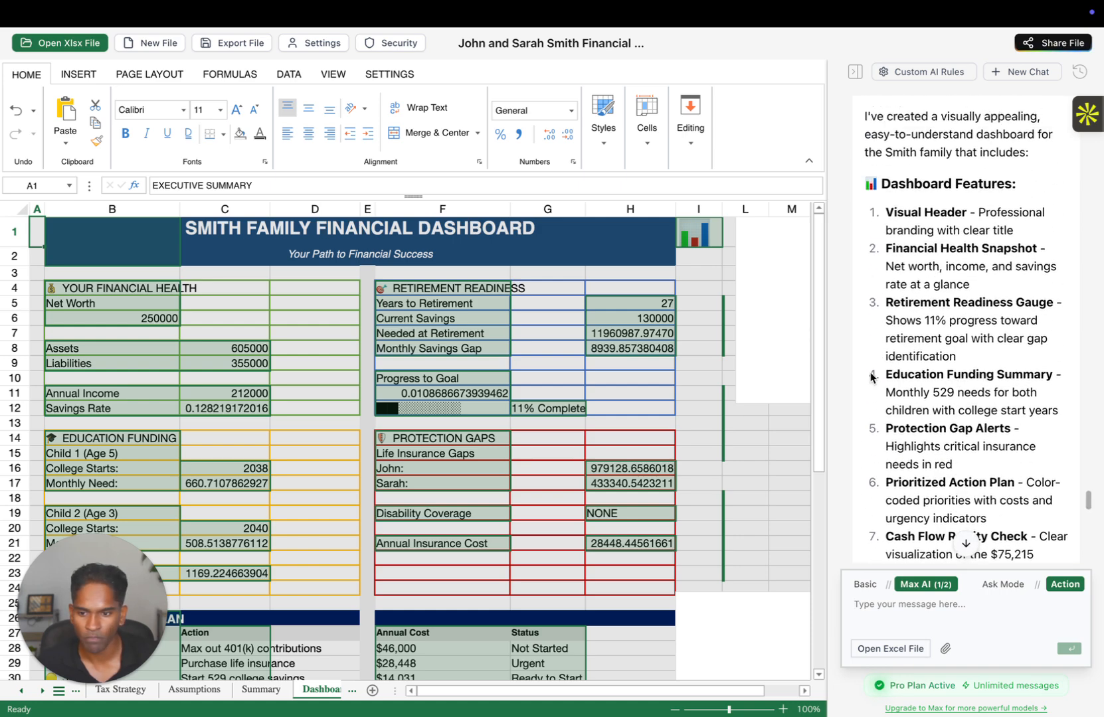
Review the dashboard's action plan, cash flow reality check, next steps and key insight sections
{"action": "scroll", "coordinate": [463, 402], "scroll_direction": "down", "scroll_amount": 5}
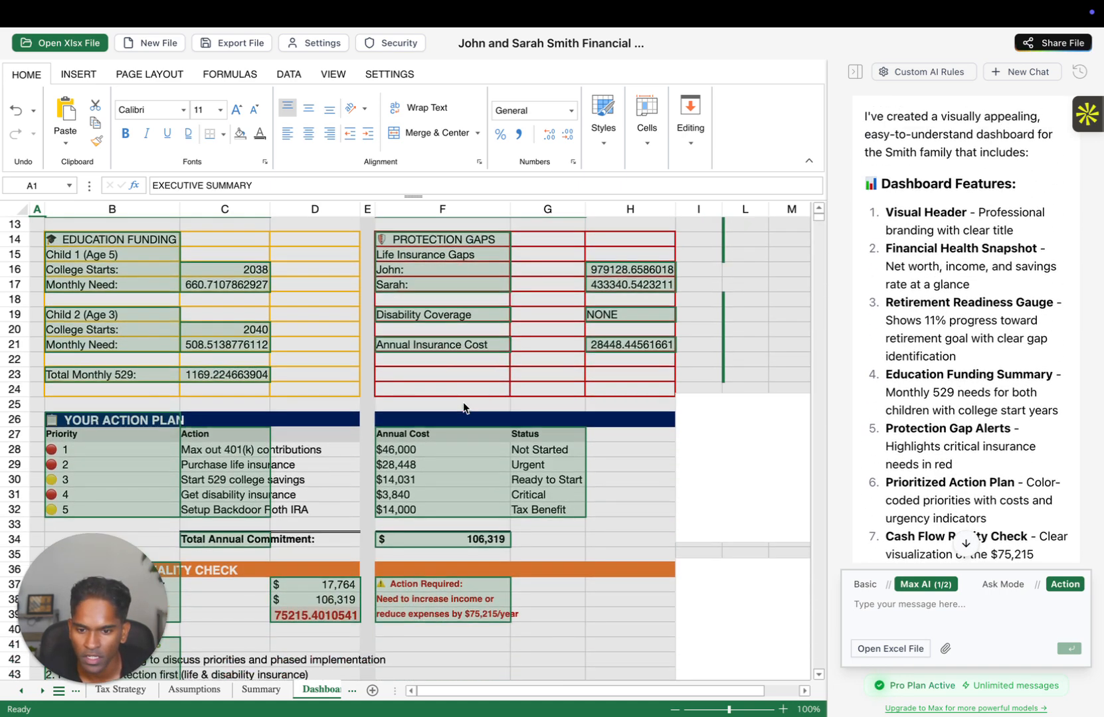
{"action": "scroll", "coordinate": [463, 402], "scroll_direction": "down", "scroll_amount": 2}
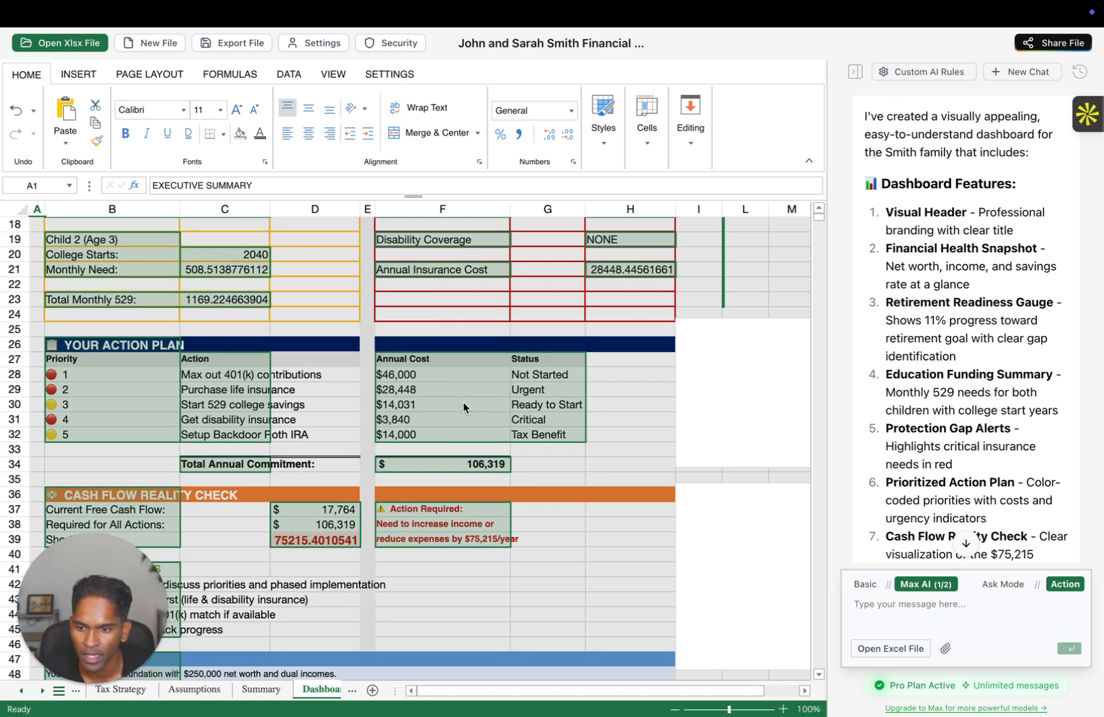
{"action": "scroll", "coordinate": [463, 402], "scroll_direction": "down", "scroll_amount": 2}
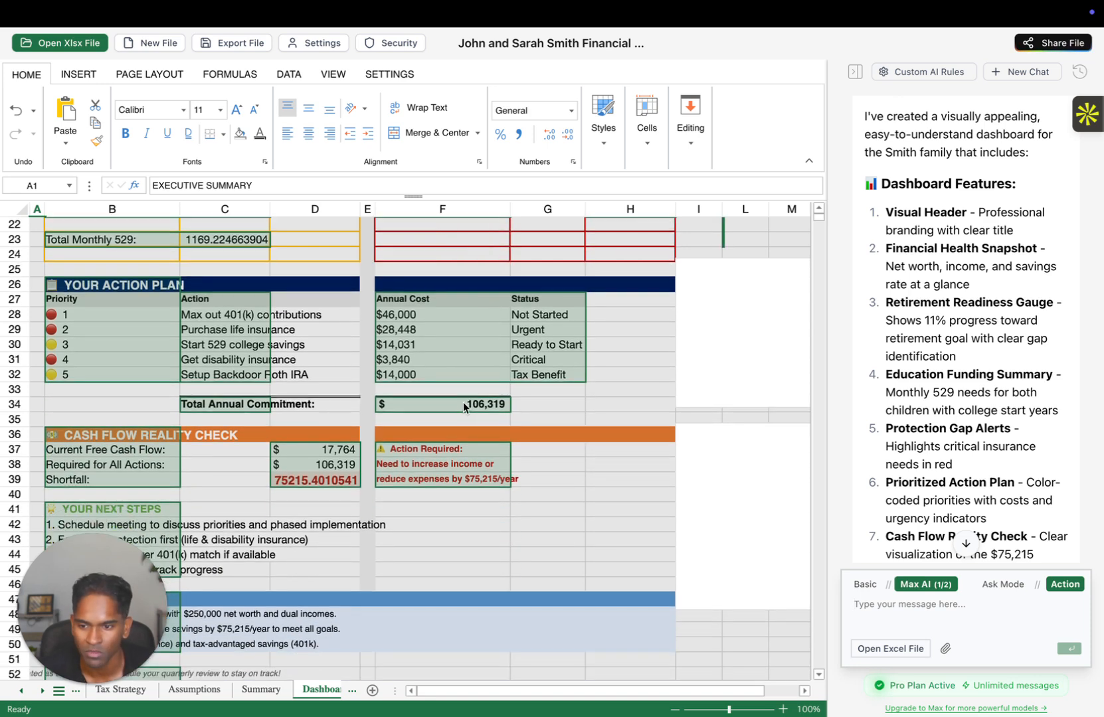
{"action": "scroll", "coordinate": [463, 402], "scroll_direction": "down", "scroll_amount": 6}
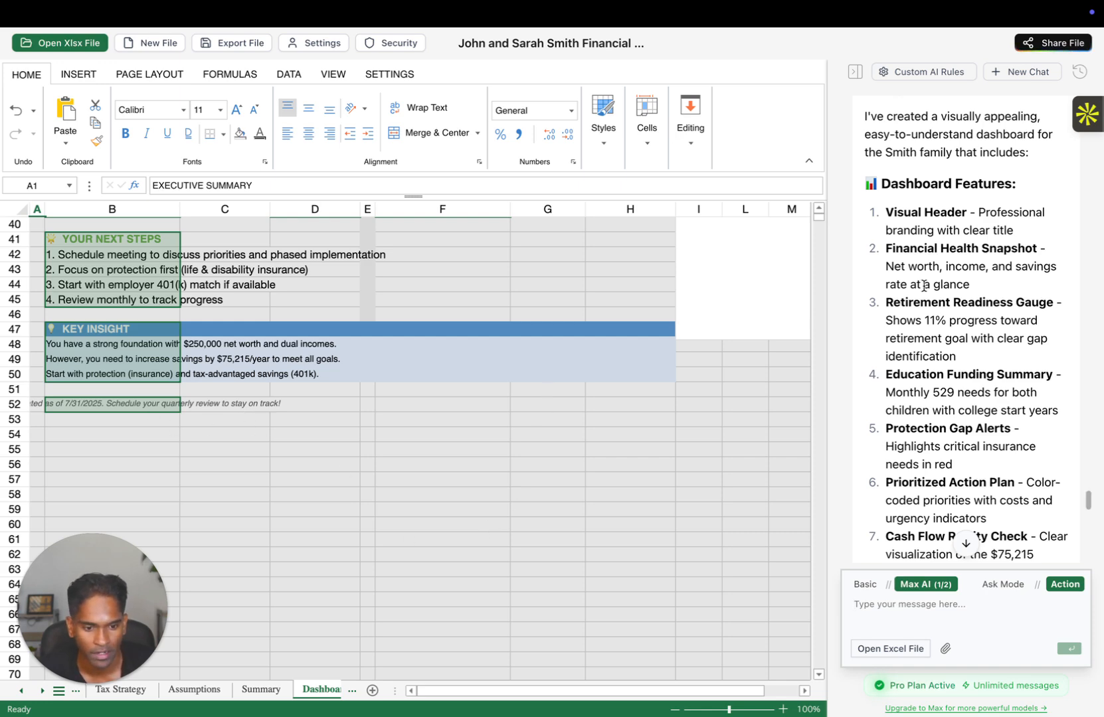
Return to the start of the dashboard and look back through the chat at the dashboard request and earlier sheet-building messages
{"action": "scroll", "coordinate": [905, 494], "scroll_direction": "up", "scroll_amount": 10}
{"action": "scroll", "coordinate": [706, 326], "scroll_direction": "up", "scroll_amount": 7}
{"action": "scroll", "coordinate": [706, 323], "scroll_direction": "up", "scroll_amount": 6}
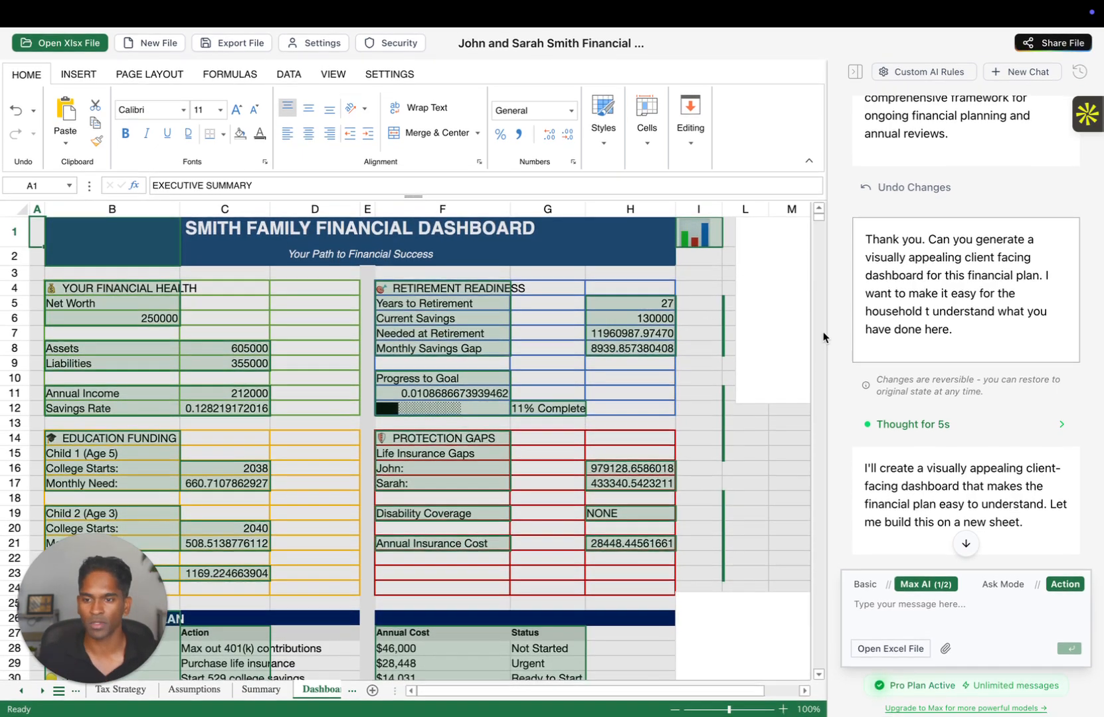
{"action": "scroll", "coordinate": [1032, 389], "scroll_direction": "down", "scroll_amount": 10}
{"action": "scroll", "coordinate": [1032, 391], "scroll_direction": "up", "scroll_amount": 20}
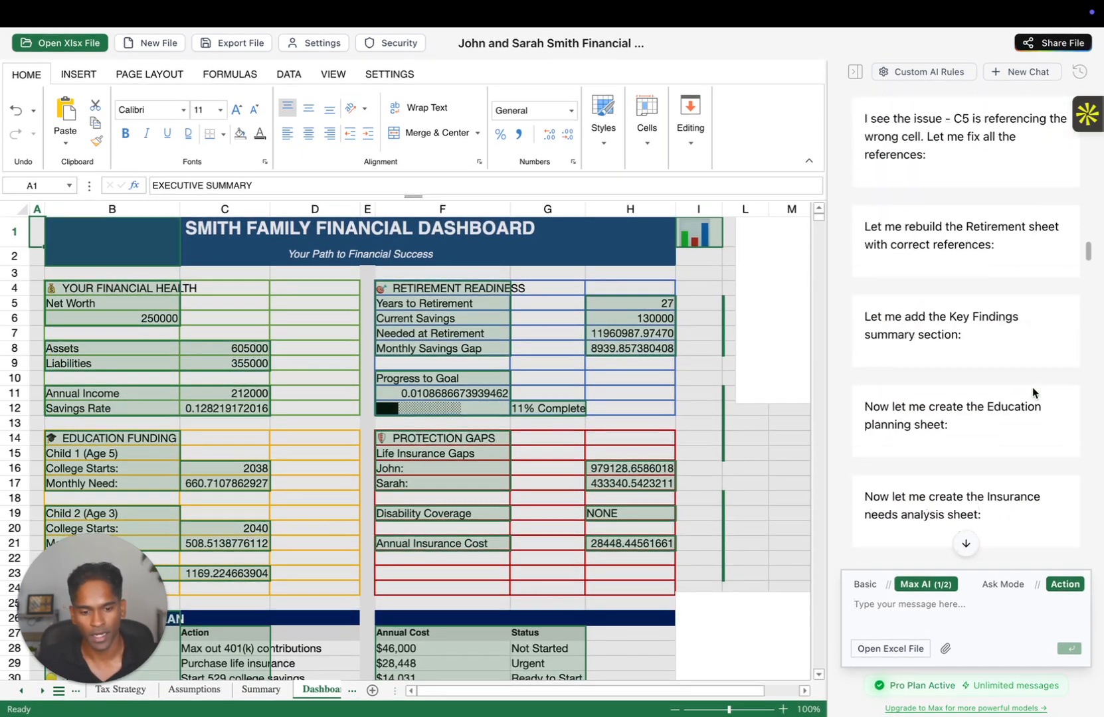